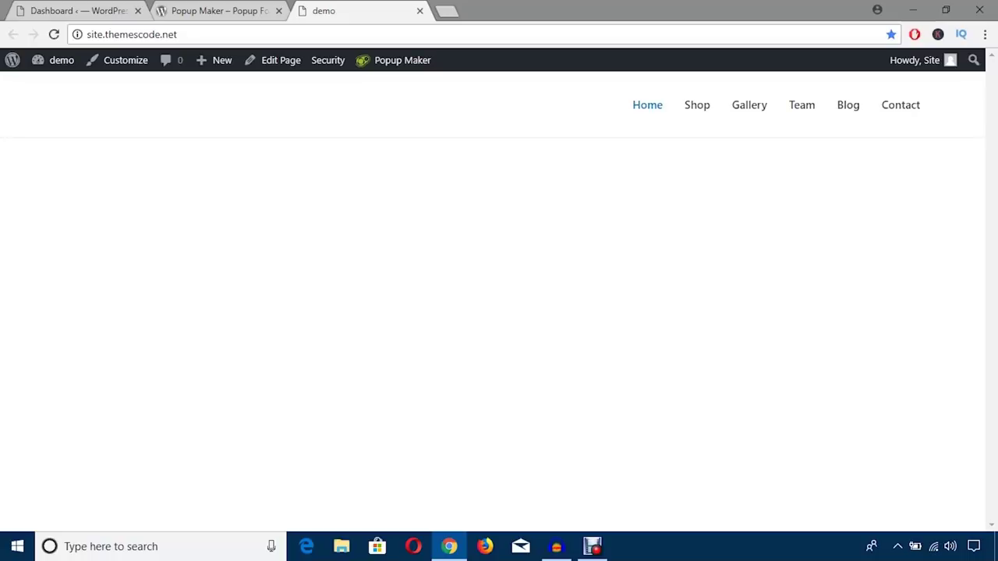
Reload the demo site to view its example popup and look over the Popup Maker plugin page
{"action": "left_click", "coordinate": [53, 34]}
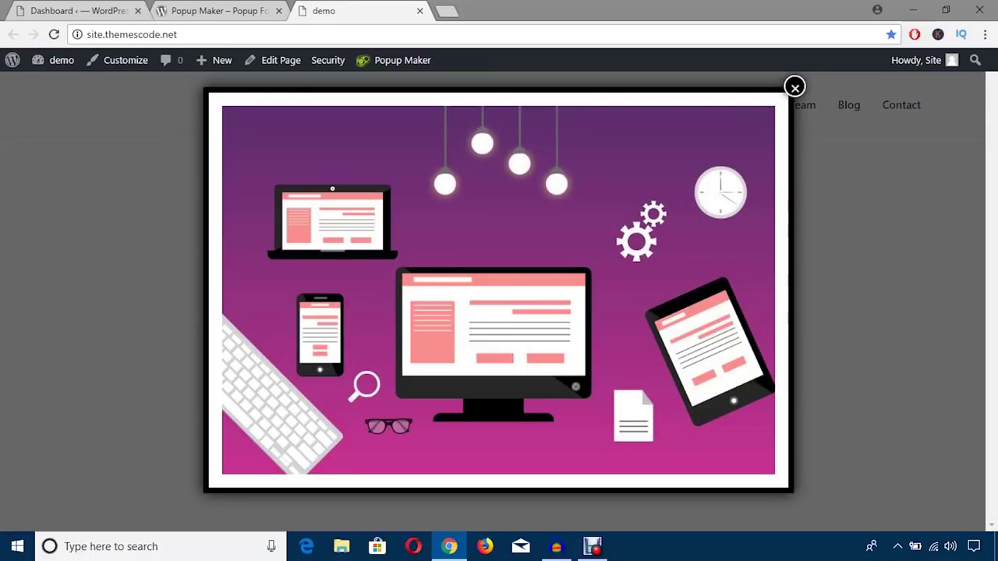
{"action": "key", "text": "ctrl+shift+Tab"}
{"action": "scroll", "coordinate": [499, 289], "scroll_direction": "down", "scroll_amount": 3}
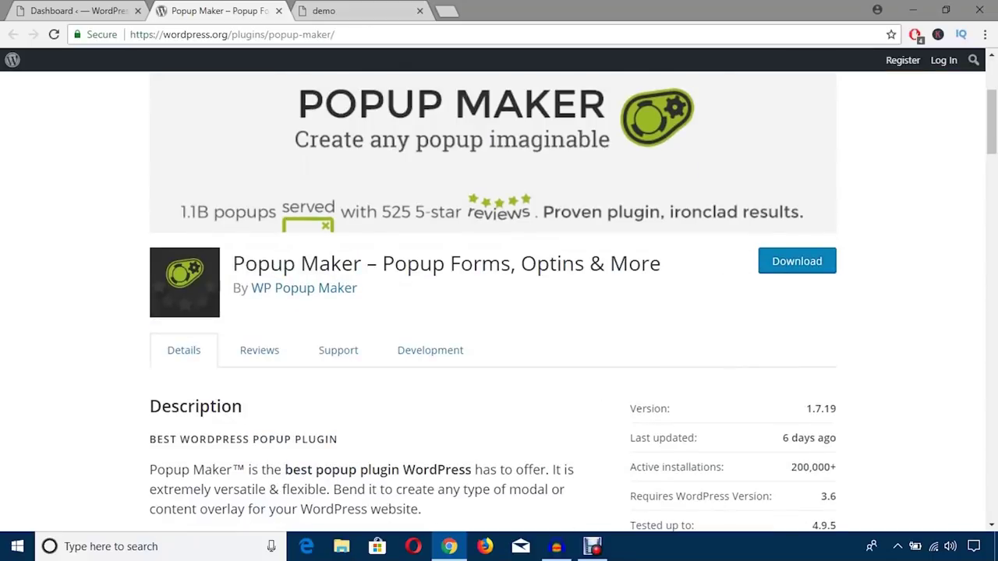
{"action": "scroll", "coordinate": [499, 289], "scroll_direction": "up", "scroll_amount": 2}
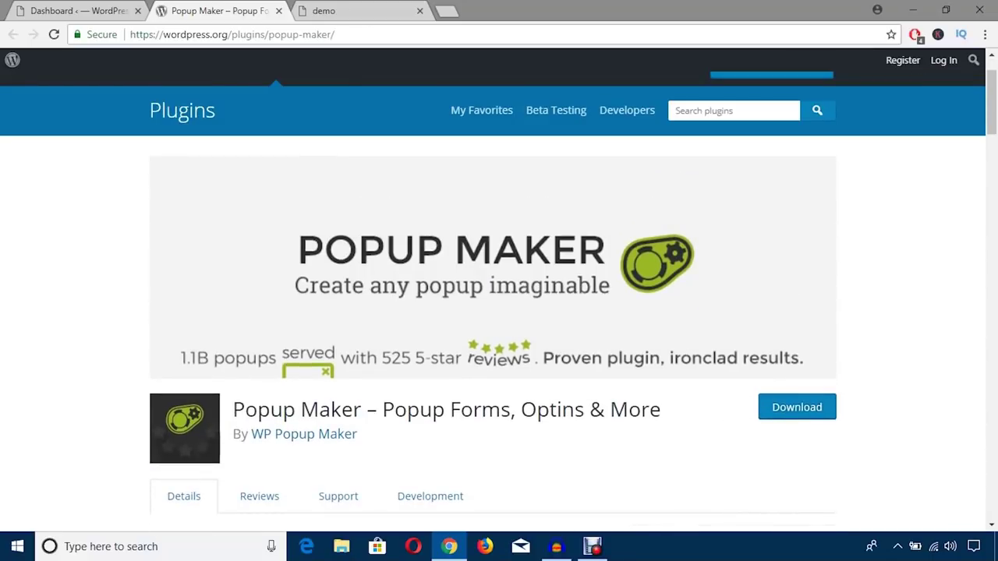
{"action": "scroll", "coordinate": [499, 296], "scroll_direction": "down", "scroll_amount": 1}
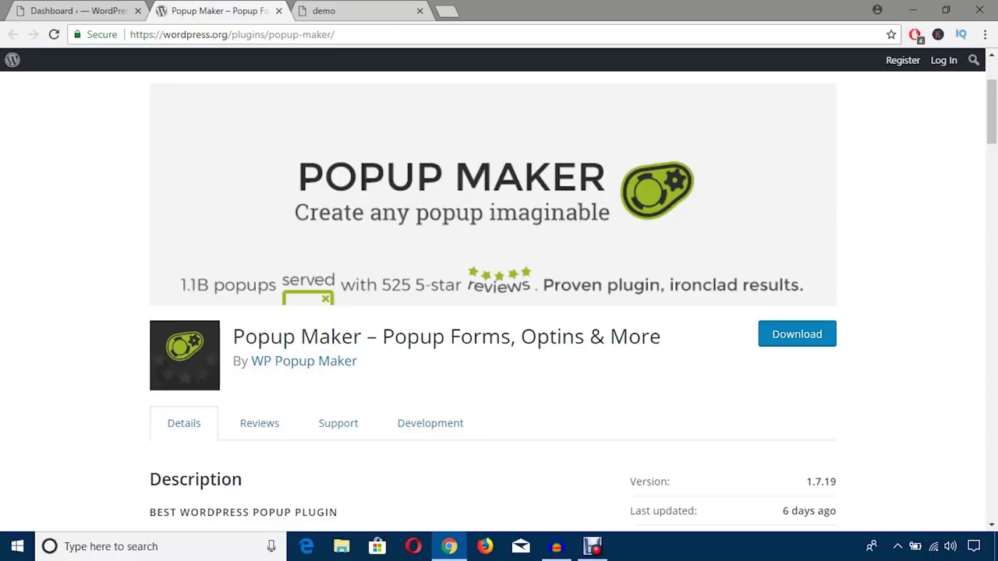
Copy the plugin name "Popup Maker" from the heading of its WordPress.org page
{"action": "left_click_drag", "start_coordinate": [362, 336], "coordinate": [233, 336]}
{"action": "key", "text": "ctrl+c"}
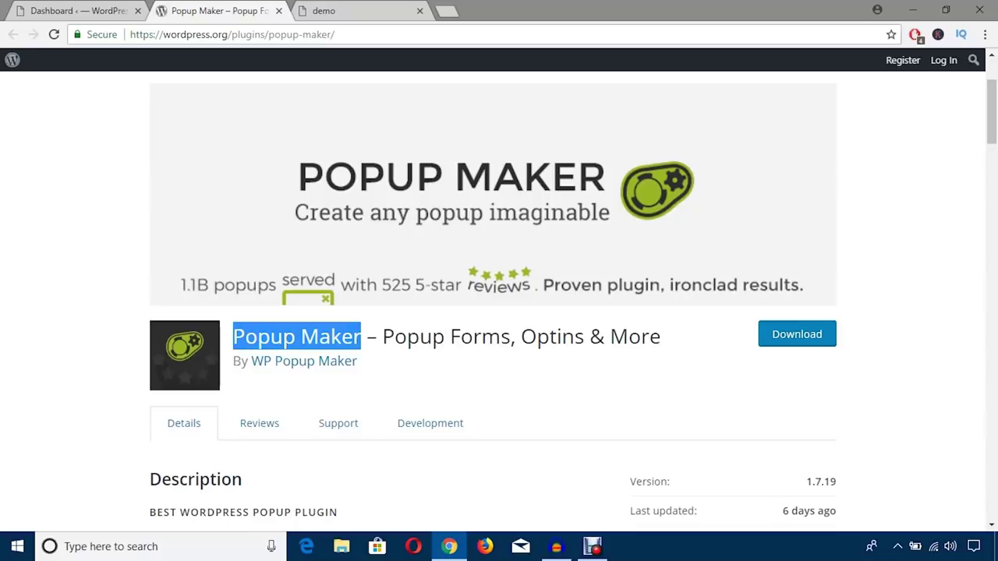
{"action": "right_click", "coordinate": [235, 343]}
{"action": "left_click", "coordinate": [266, 357]}
Switch to the site's WordPress dashboard and search the plugins available to add for the copied name "Popup Maker"
{"action": "left_click", "coordinate": [117, 11]}
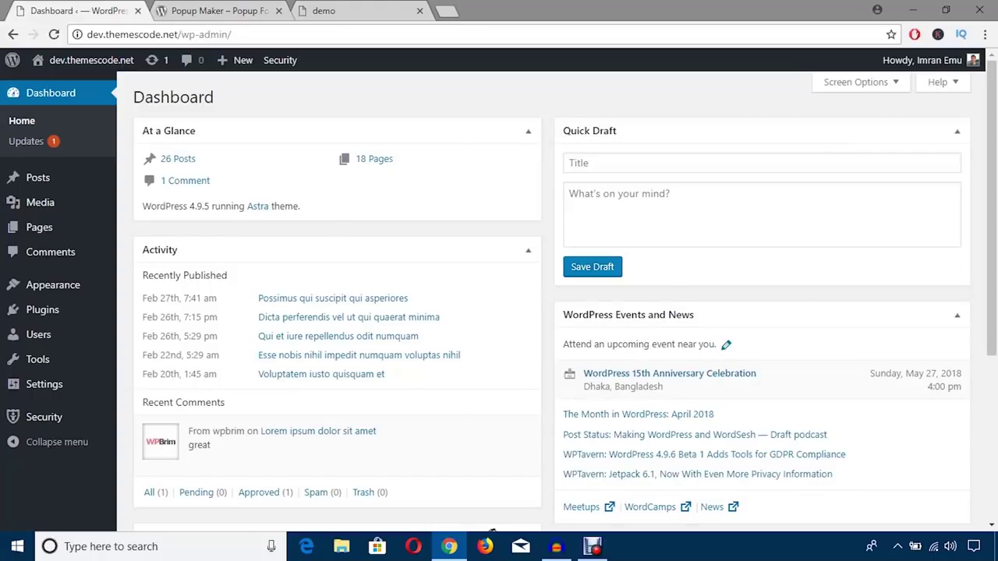
{"action": "mouse_move", "coordinate": [43, 310]}
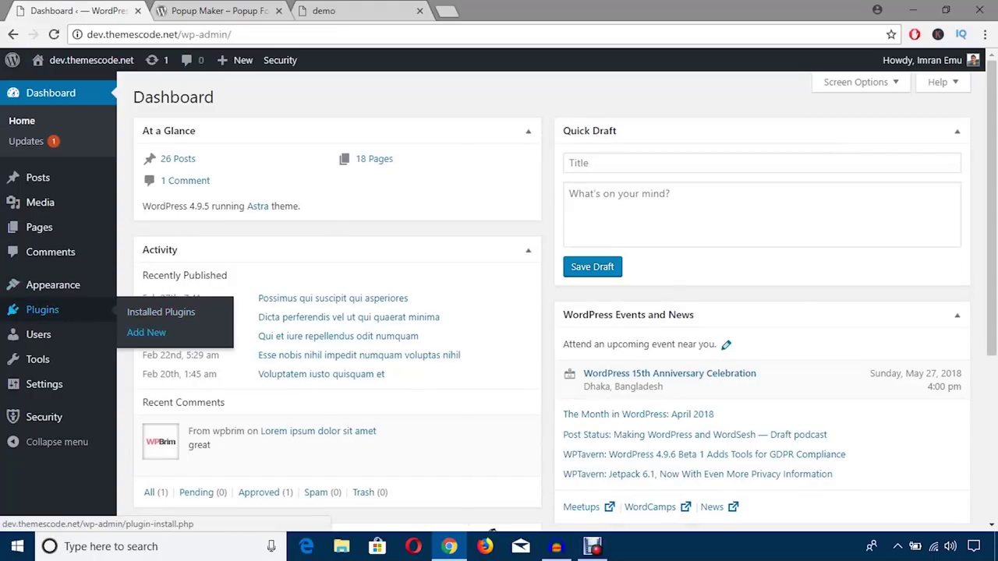
{"action": "left_click", "coordinate": [147, 332]}
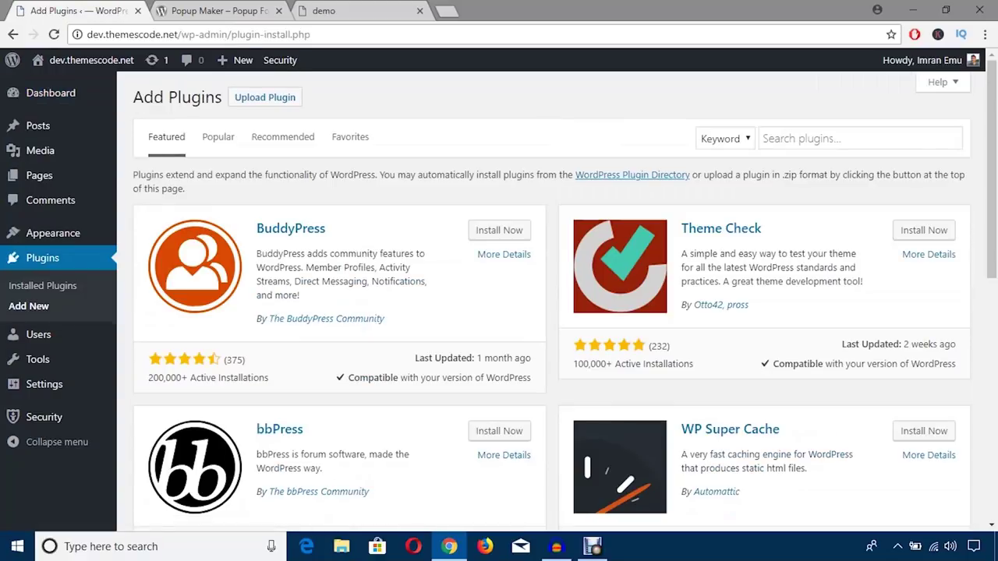
{"action": "left_click", "coordinate": [767, 139]}
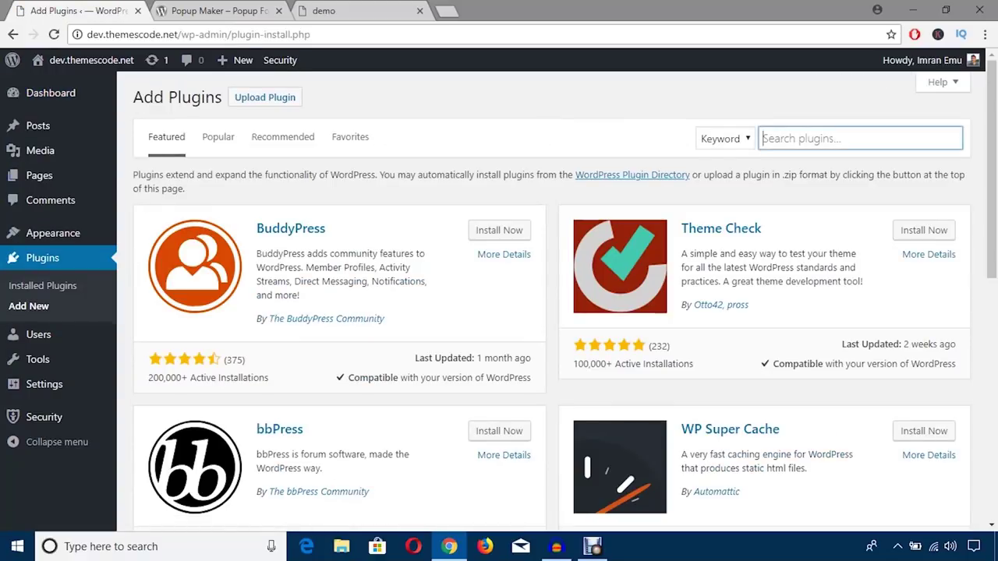
{"action": "right_click", "coordinate": [767, 141]}
{"action": "left_click", "coordinate": [829, 245]}
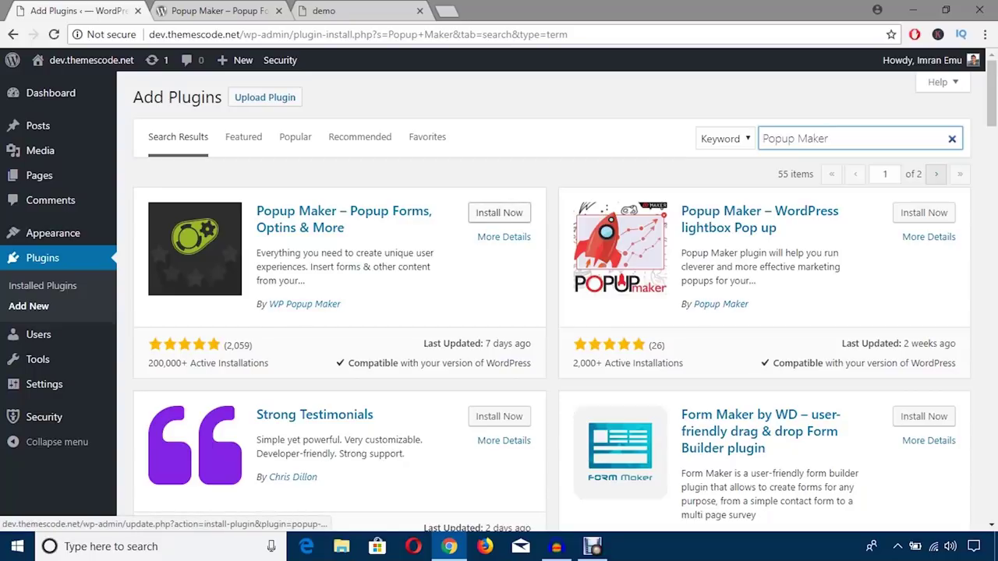
Install and activate "Popup Maker – Popup Forms, Optins & More", skipping the usage data opt-in
{"action": "left_click", "coordinate": [499, 212]}
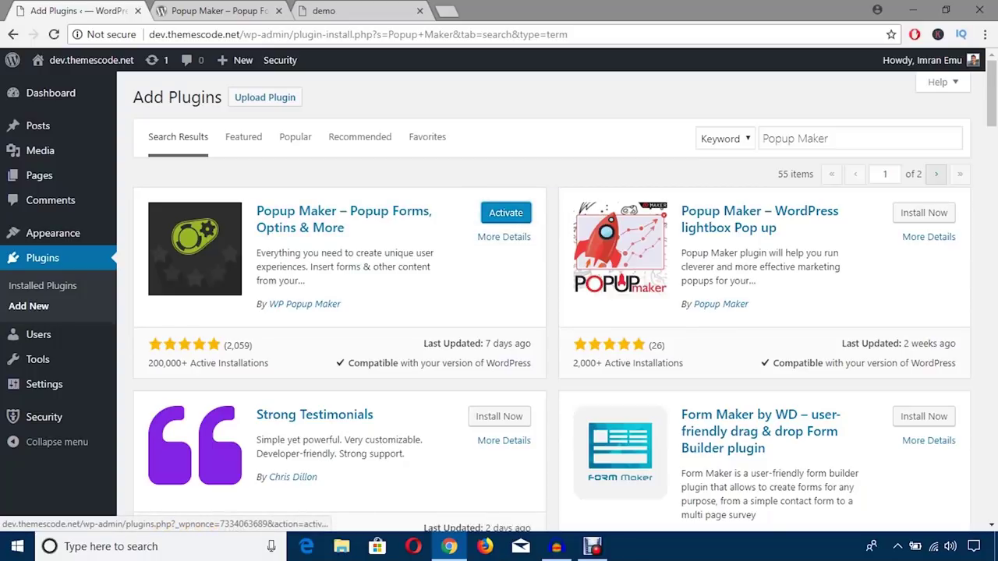
{"action": "left_click", "coordinate": [505, 212]}
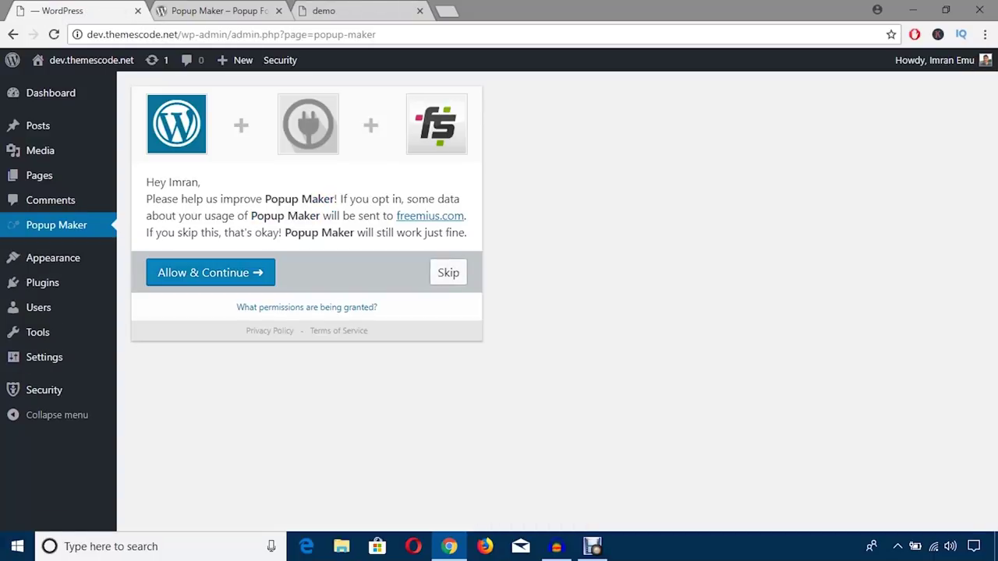
{"action": "left_click", "coordinate": [448, 272]}
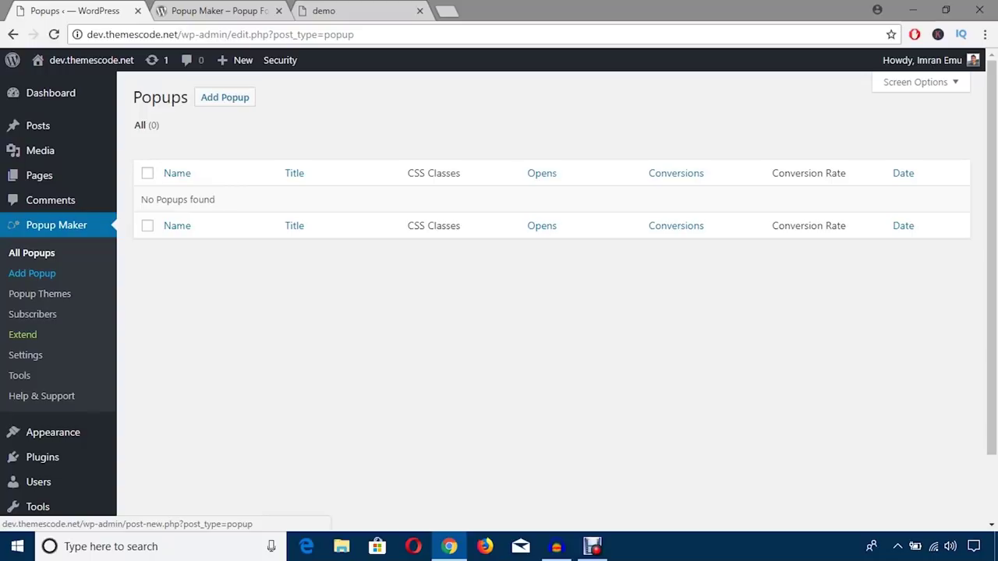
Start a new popup and look over its name, title, content, Popup Settings and Astra Settings sections
{"action": "left_click", "coordinate": [32, 273]}
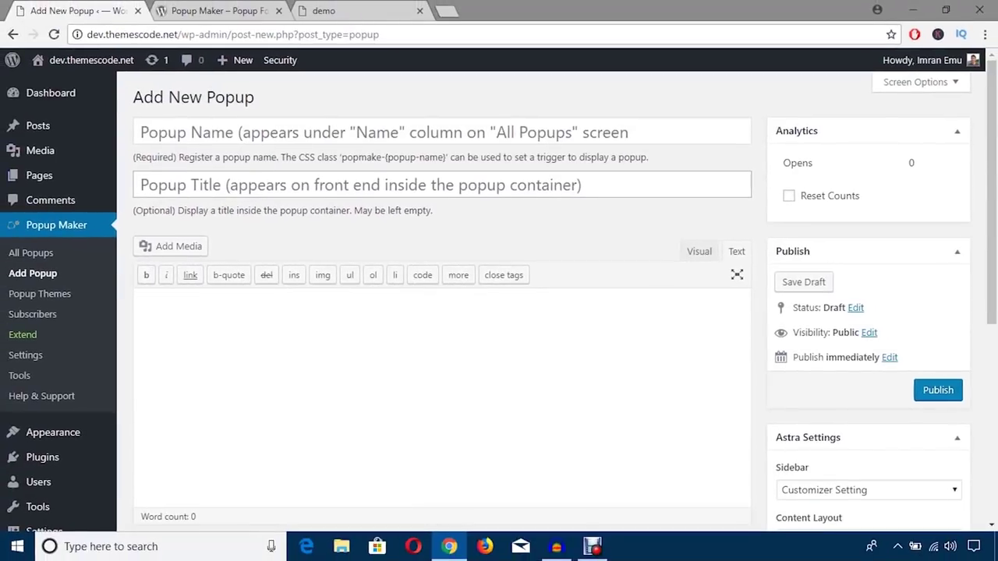
{"action": "left_click_drag", "start_coordinate": [53, 129], "coordinate": [89, 129]}
{"action": "left_click_drag", "start_coordinate": [164, 157], "coordinate": [176, 157]}
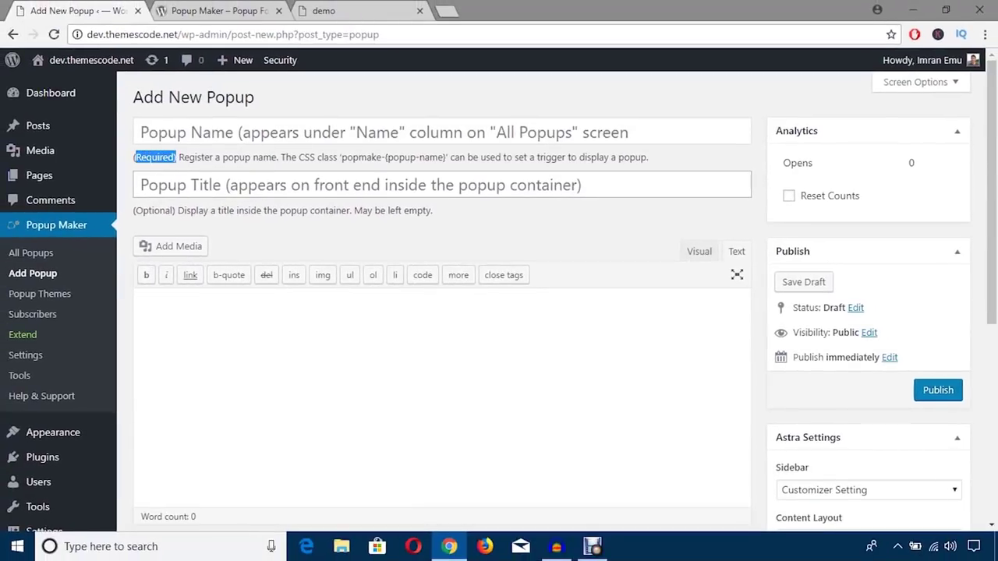
{"action": "left_click", "coordinate": [142, 302]}
{"action": "scroll", "coordinate": [179, 254], "scroll_direction": "down", "scroll_amount": 5}
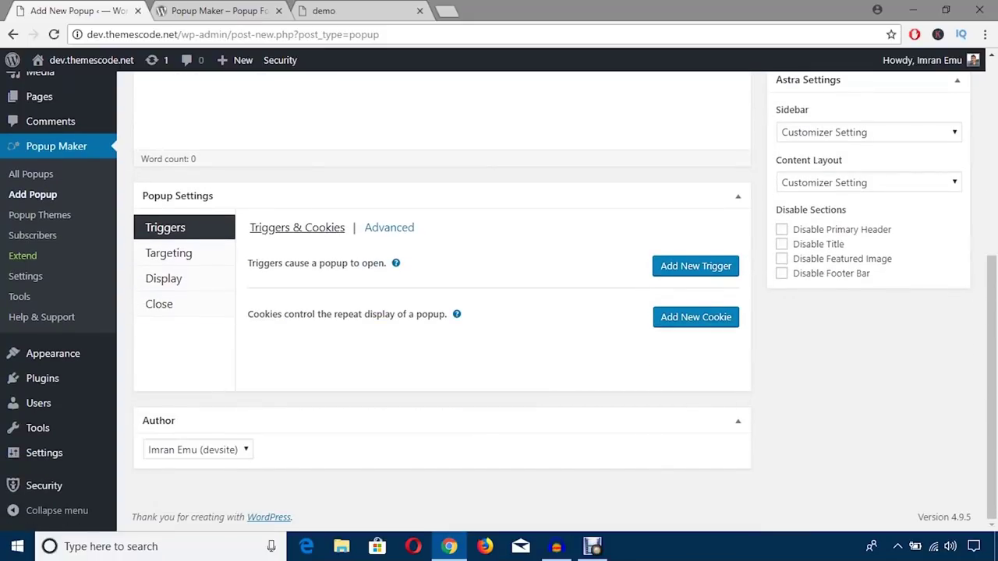
{"action": "scroll", "coordinate": [443, 296], "scroll_direction": "up", "scroll_amount": 5}
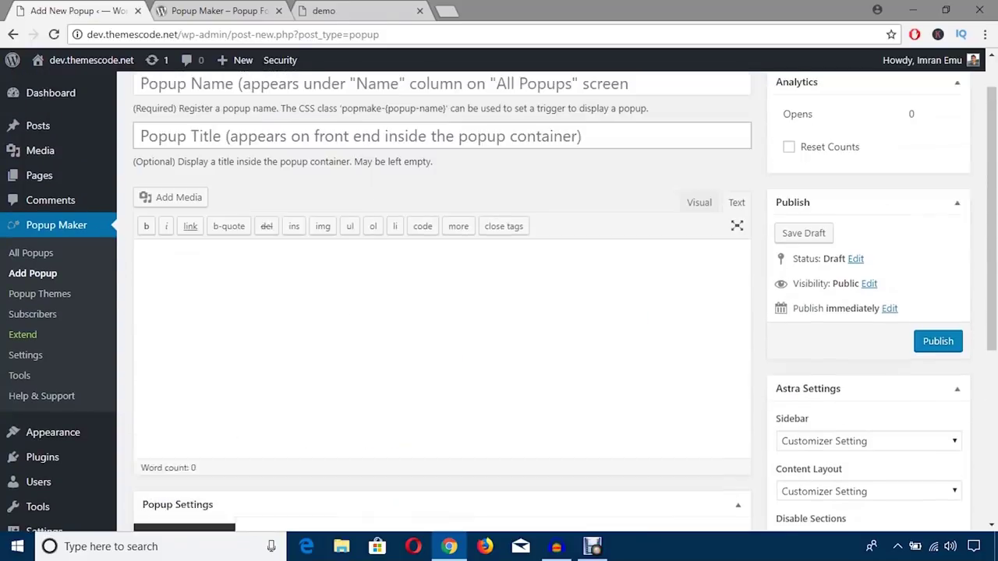
{"action": "scroll", "coordinate": [443, 297], "scroll_direction": "down", "scroll_amount": 3}
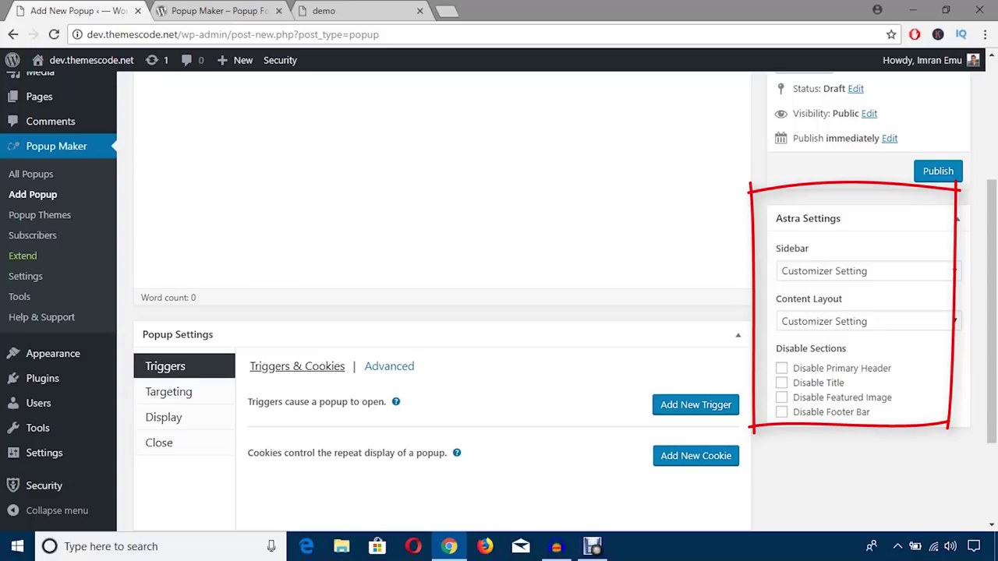
{"action": "scroll", "coordinate": [442, 312], "scroll_direction": "up", "scroll_amount": 3}
{"action": "left_click", "coordinate": [142, 303]}
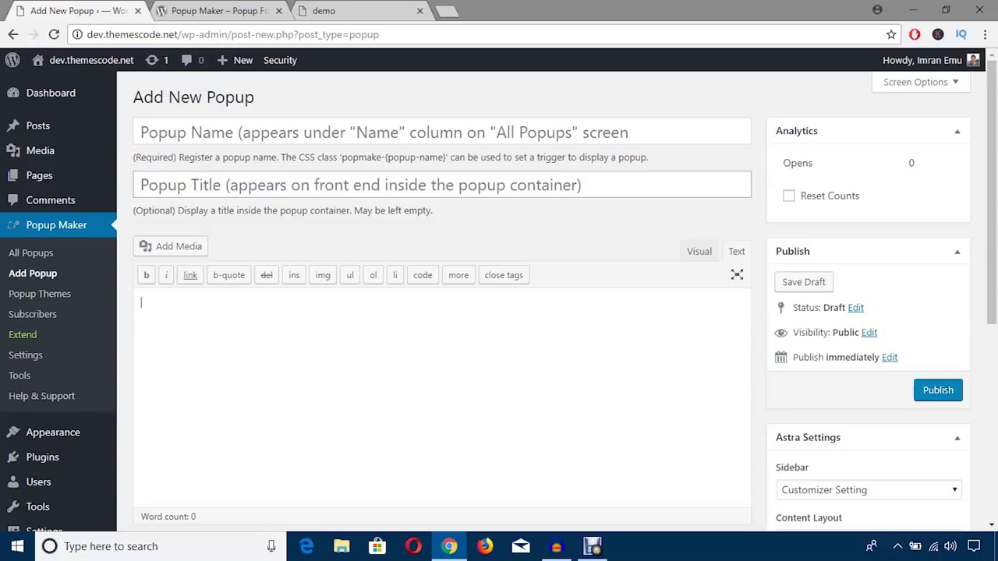
Name the new popup "My First Pop Up"
{"action": "left_click", "coordinate": [265, 131]}
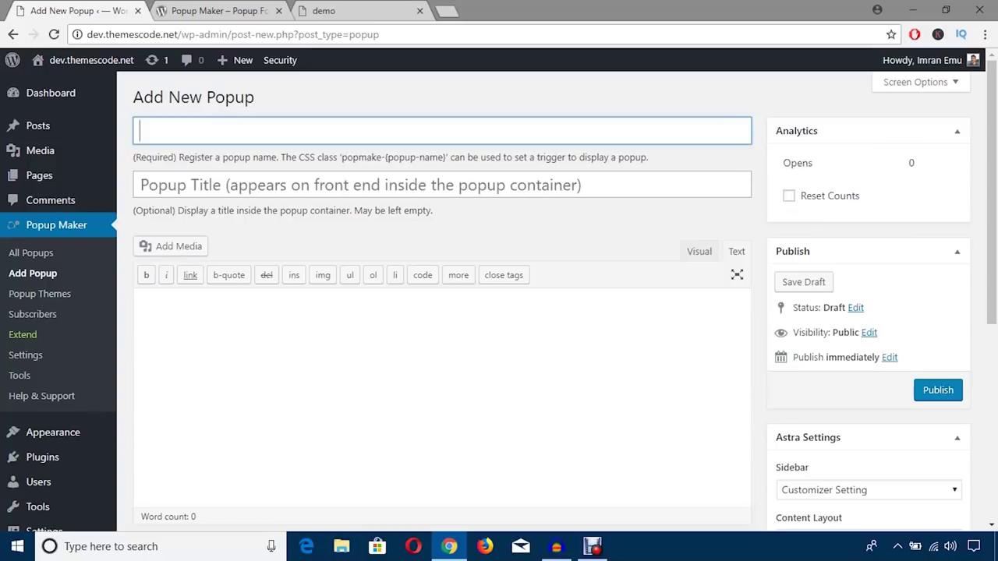
{"action": "type", "text": "My"}
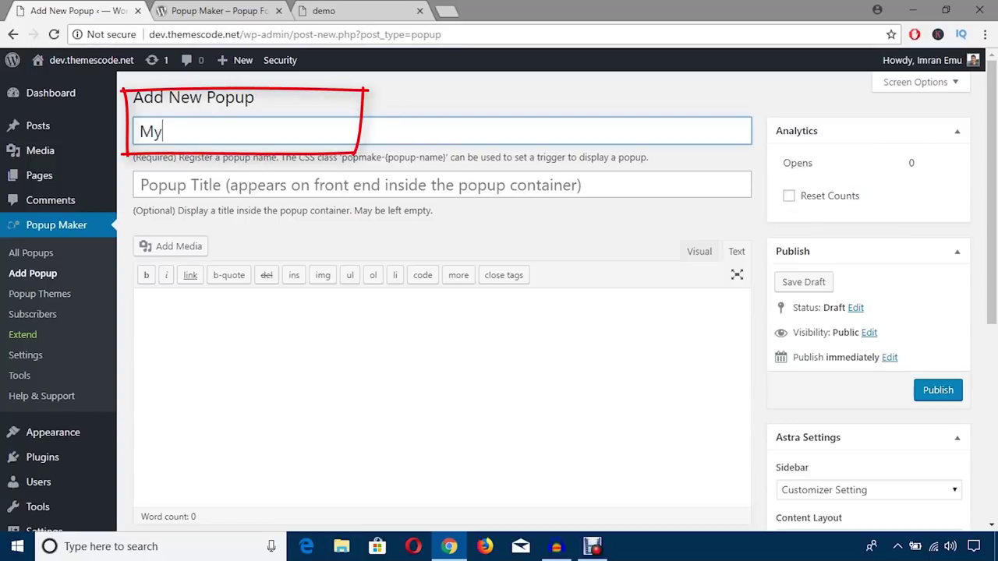
{"action": "type", "text": " Firs"}
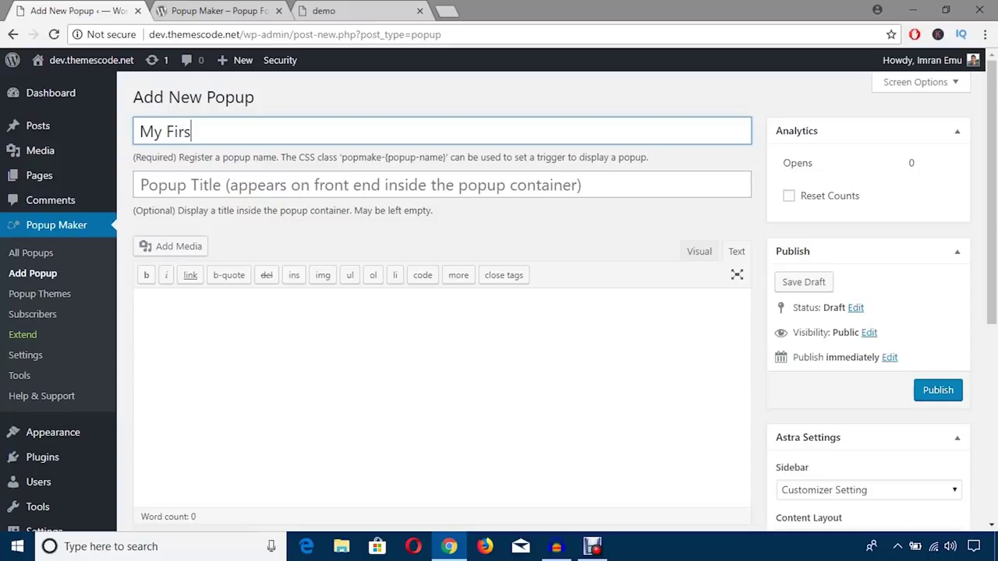
{"action": "type", "text": "t Pop Up"}
Look over the optional popup title and content areas and compare them with the example popup on the demo site
{"action": "left_click", "coordinate": [142, 185]}
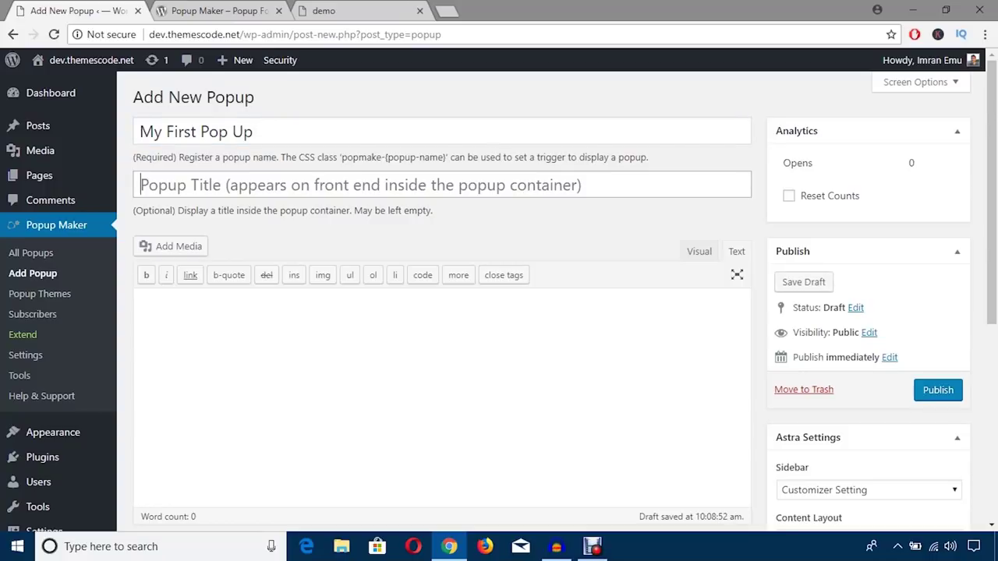
{"action": "scroll", "coordinate": [499, 312], "scroll_direction": "down", "scroll_amount": 2}
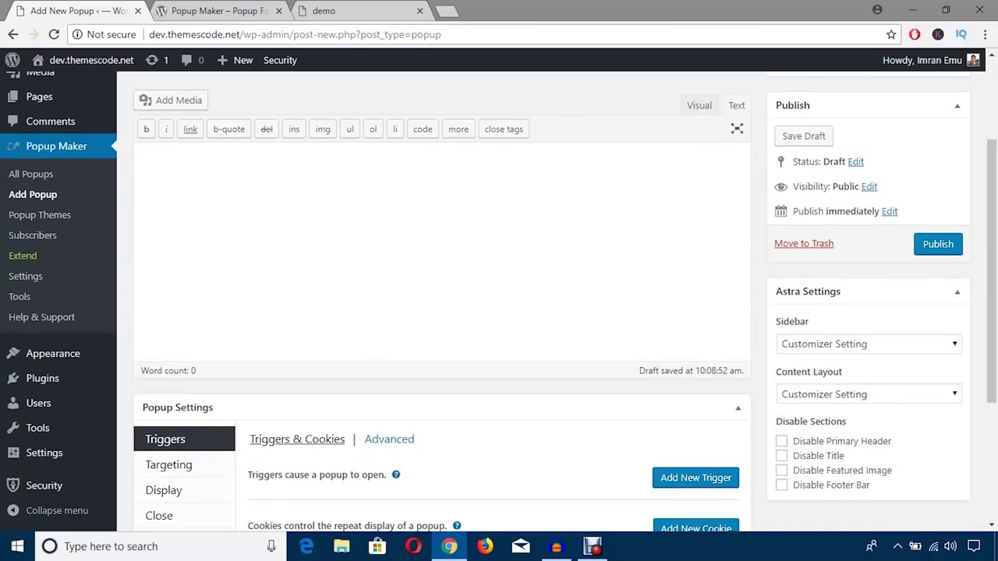
{"action": "scroll", "coordinate": [499, 312], "scroll_direction": "up", "scroll_amount": 1}
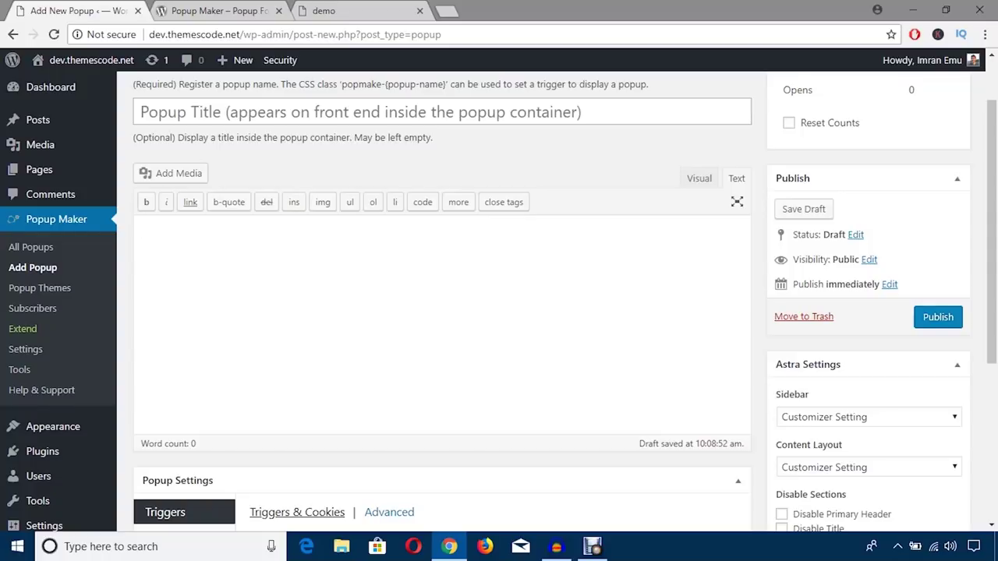
{"action": "left_click", "coordinate": [357, 11]}
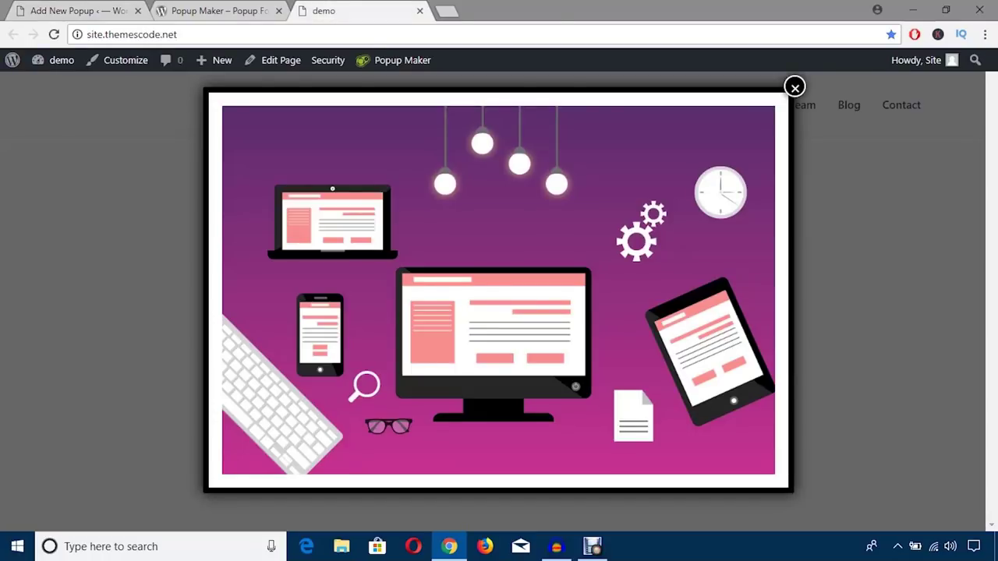
{"action": "key", "text": "ctrl+Tab"}
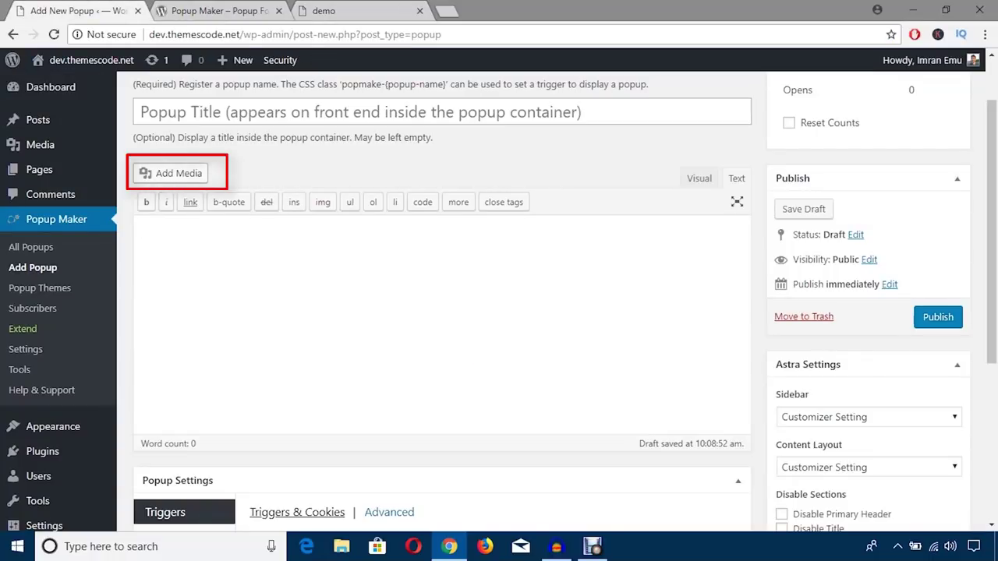
Insert the "bannar" image from the media library into the popup content at size Large – 1024 × 435
{"action": "left_click", "coordinate": [171, 174]}
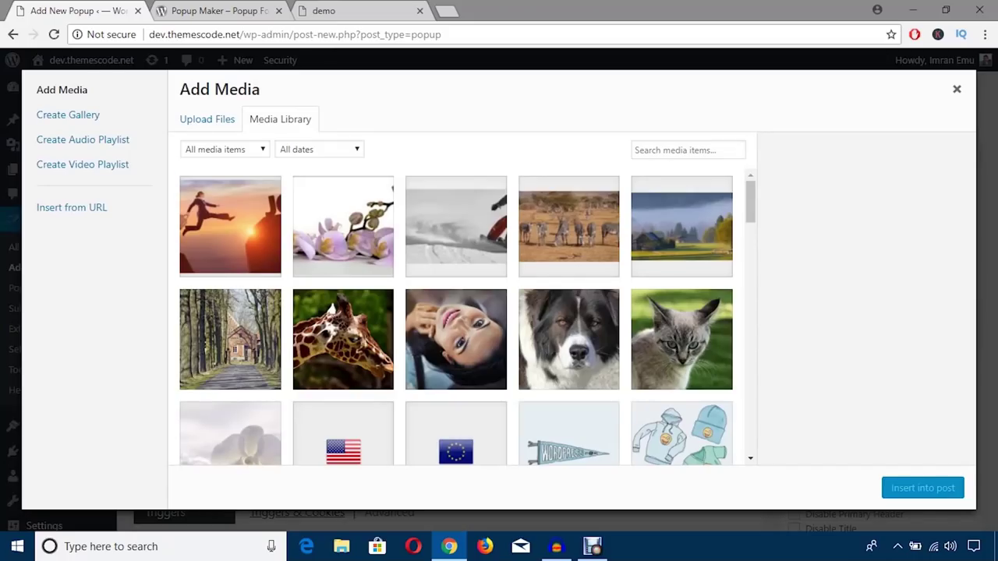
{"action": "left_click", "coordinate": [230, 227]}
{"action": "scroll", "coordinate": [866, 304], "scroll_direction": "down", "scroll_amount": 2}
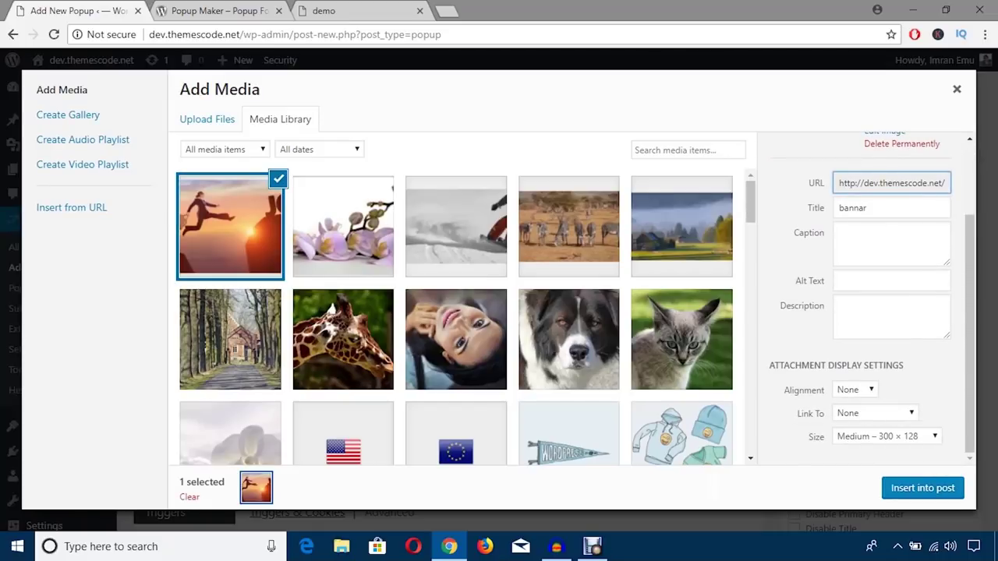
{"action": "left_click", "coordinate": [888, 436]}
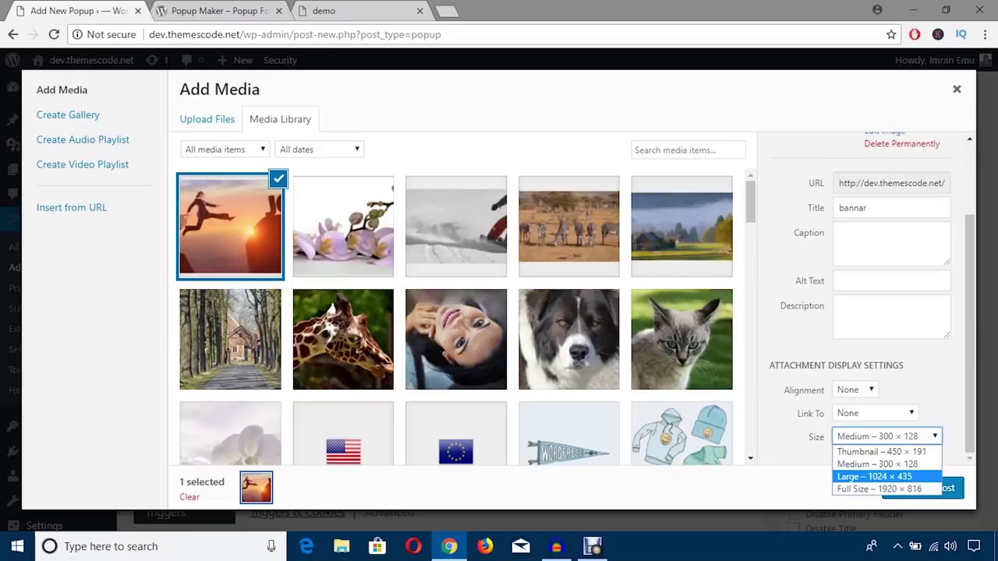
{"action": "left_click", "coordinate": [875, 476]}
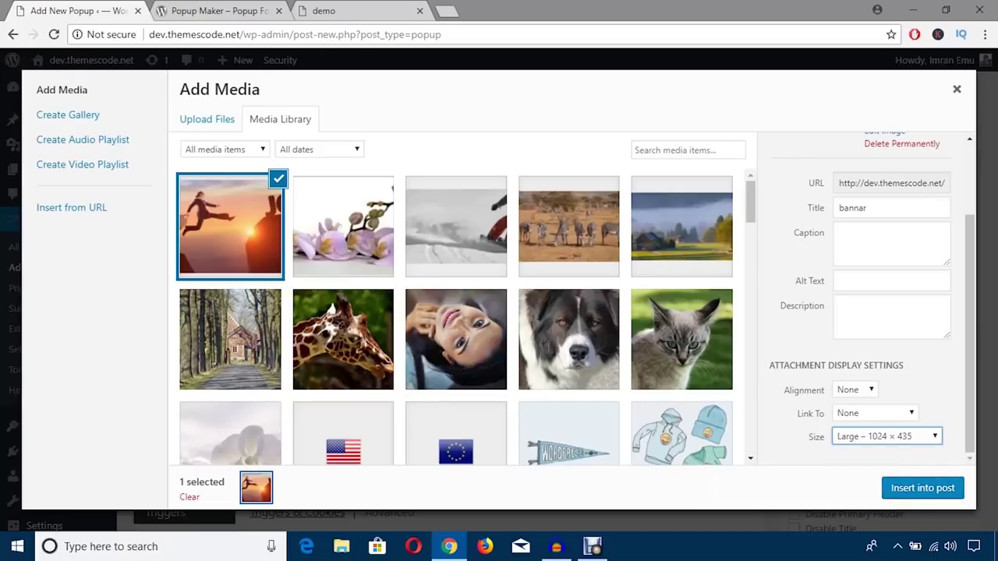
{"action": "left_click", "coordinate": [922, 488]}
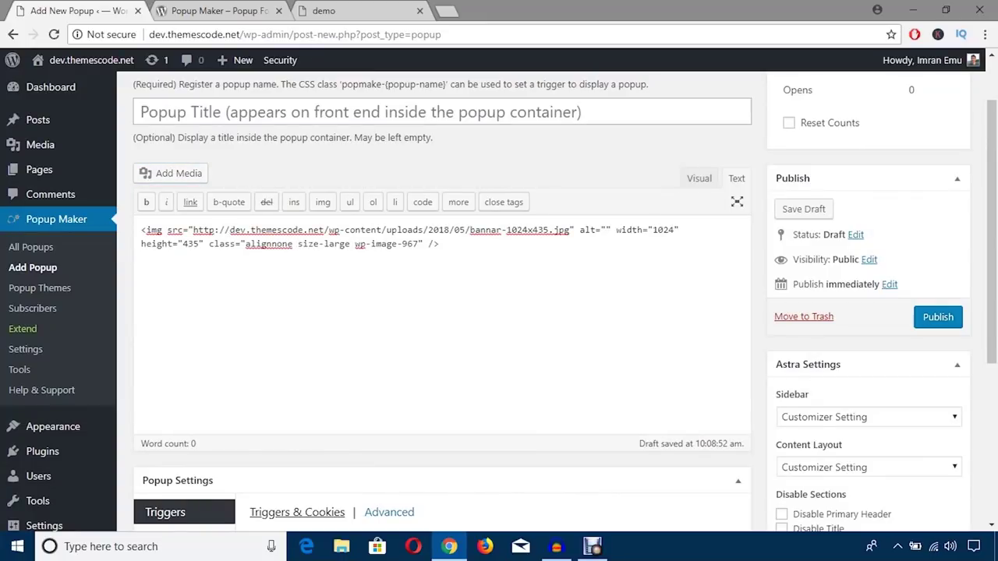
Check the width in the inserted image's code, review the popup's Triggers settings and view the demo site's example popup
{"action": "left_click_drag", "start_coordinate": [653, 230], "coordinate": [675, 231]}
{"action": "left_click", "coordinate": [440, 244]}
{"action": "scroll", "coordinate": [442, 312], "scroll_direction": "down", "scroll_amount": 2}
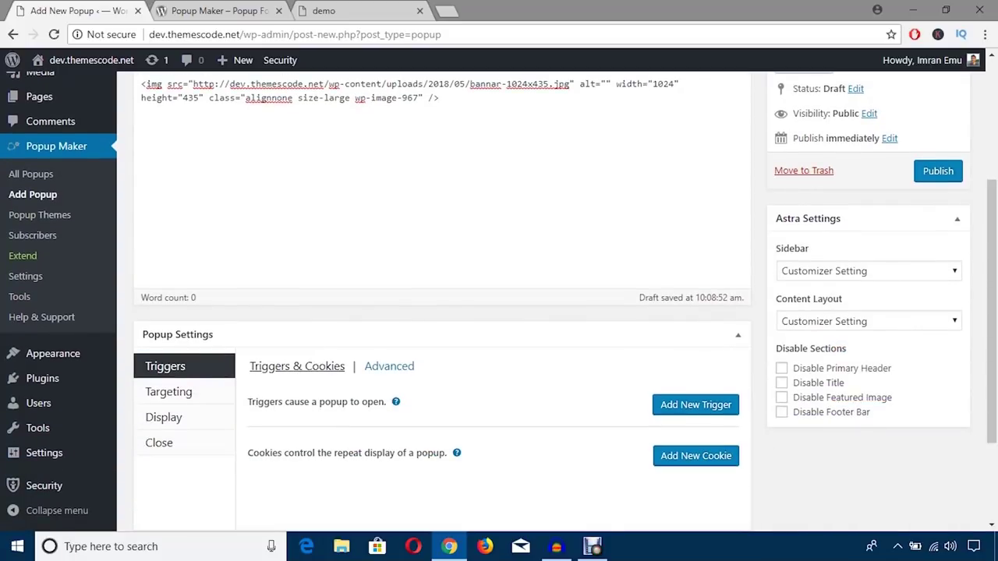
{"action": "scroll", "coordinate": [442, 311], "scroll_direction": "down", "scroll_amount": 2}
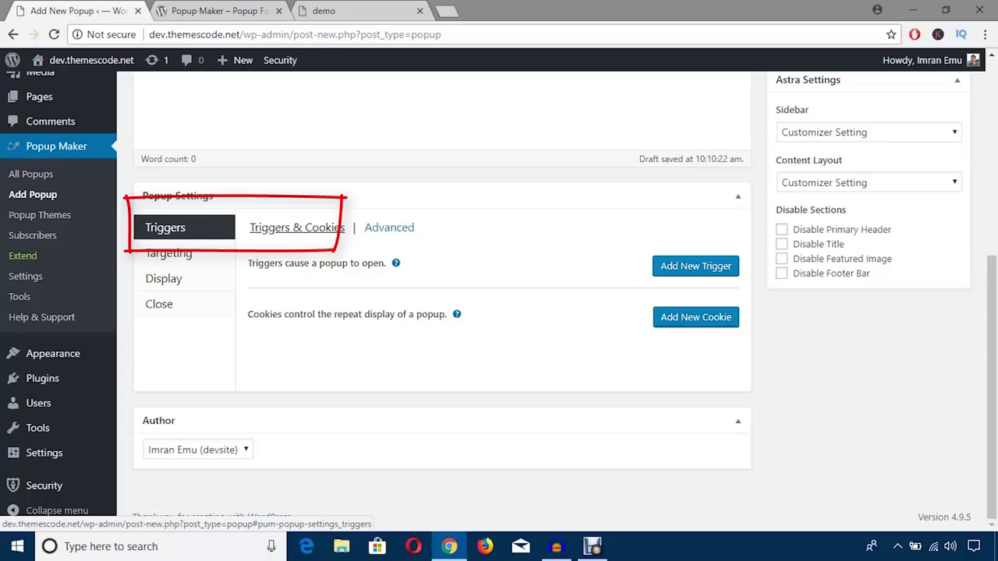
{"action": "left_click", "coordinate": [326, 11]}
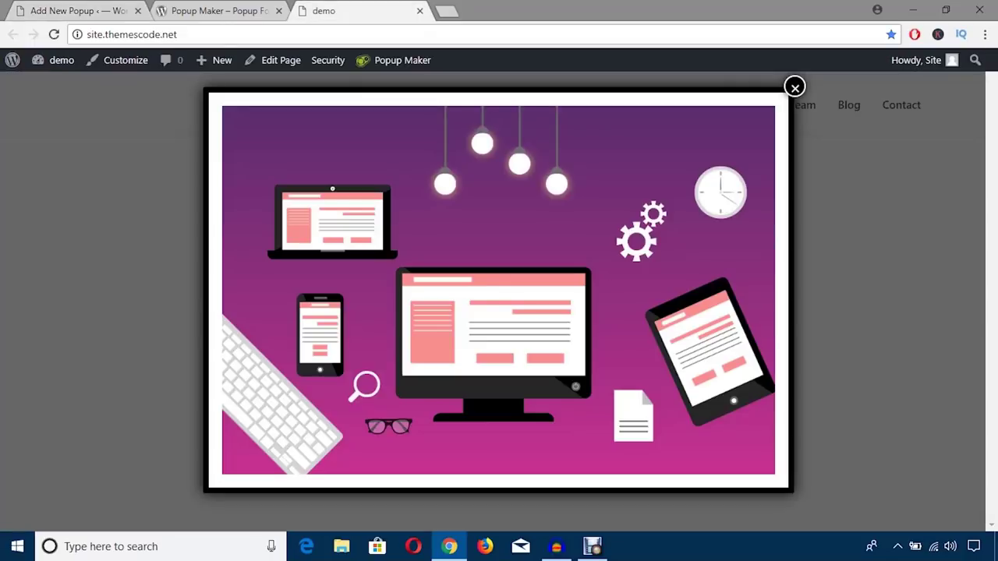
Close the demo site's example popup, reload the page to see it open automatically, and follow the Shop link after closing it again
{"action": "left_click", "coordinate": [794, 87]}
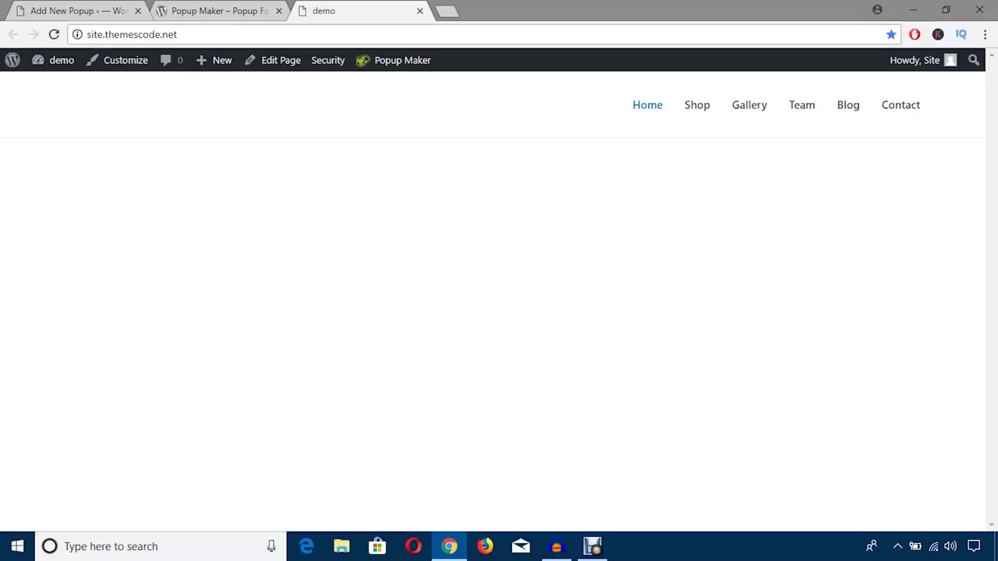
{"action": "left_click", "coordinate": [53, 34]}
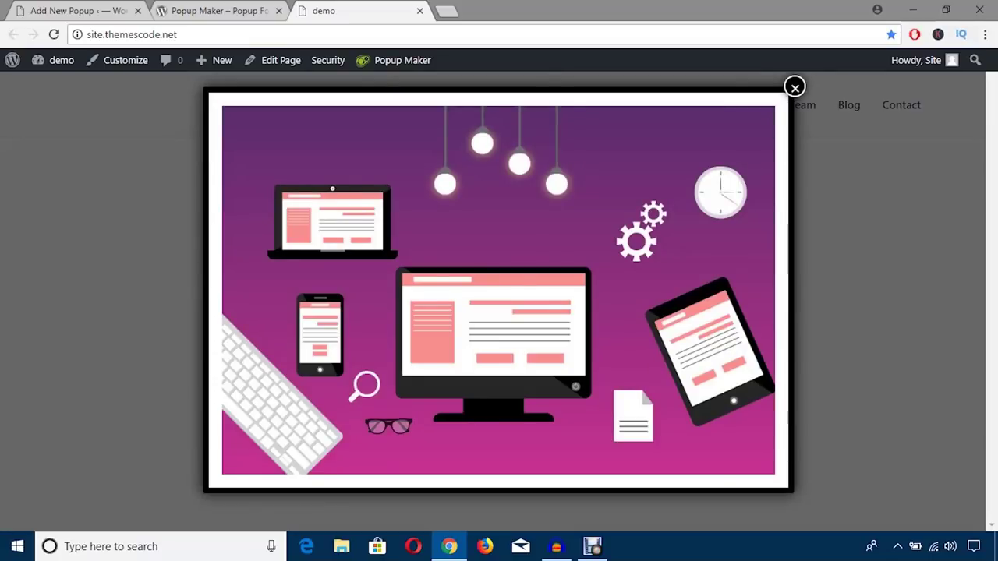
{"action": "left_click", "coordinate": [795, 88]}
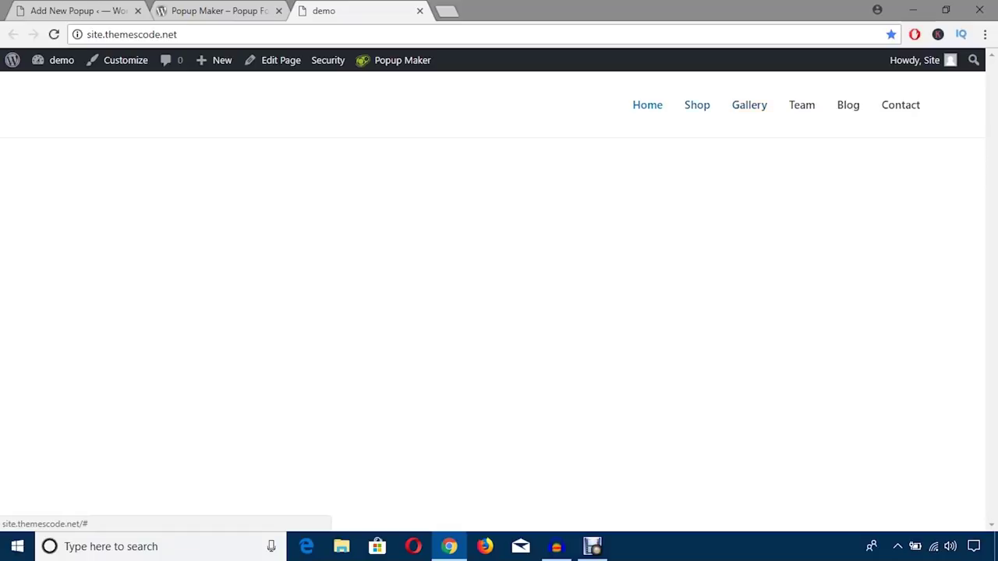
{"action": "left_click", "coordinate": [697, 105]}
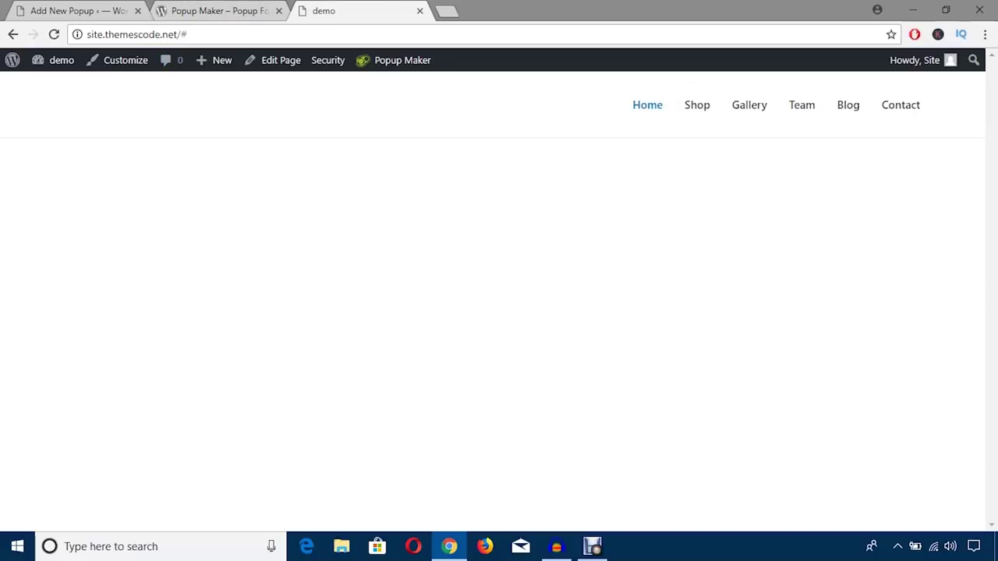
Start a new trigger in the WordPress popup's settings, try the Click Open type, and choose Time Delay / Auto Open
{"action": "left_click", "coordinate": [78, 11]}
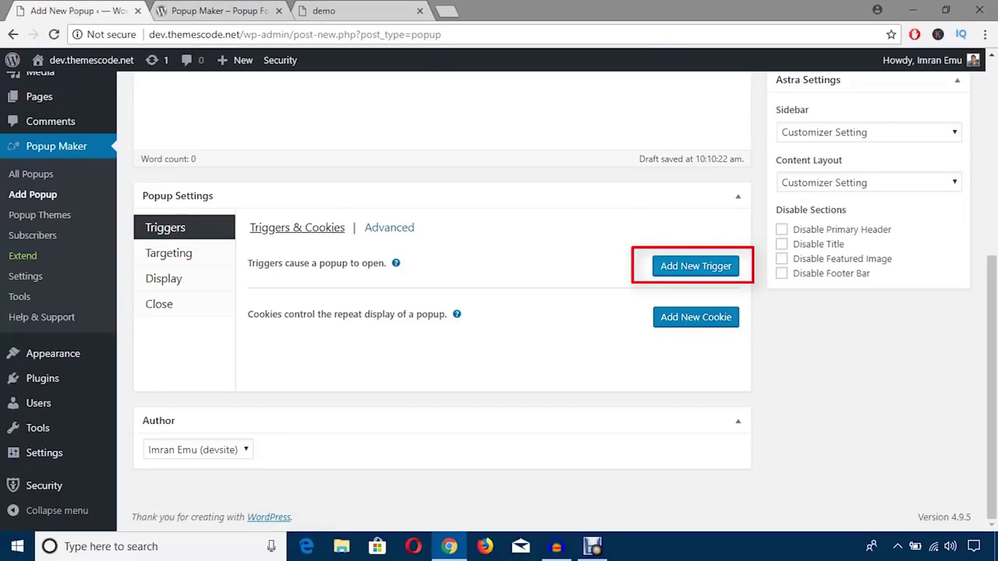
{"action": "left_click", "coordinate": [696, 266]}
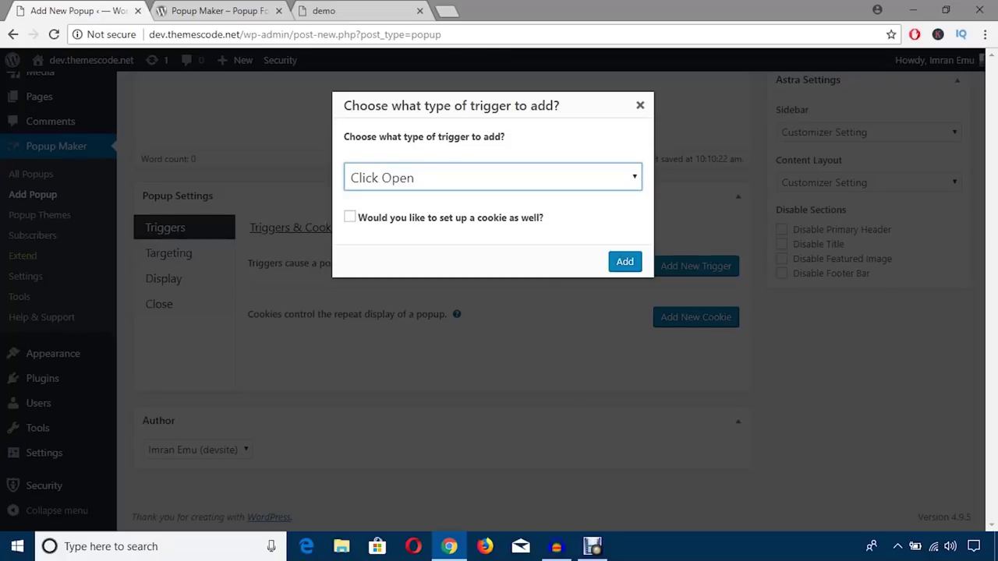
{"action": "left_click", "coordinate": [493, 178]}
{"action": "key", "text": "Down"}
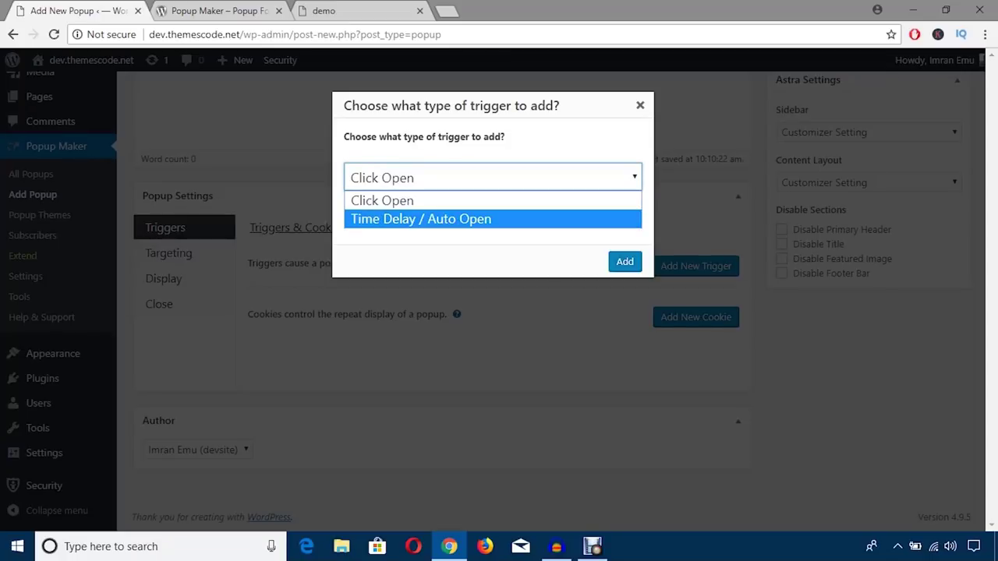
{"action": "key", "text": "Return"}
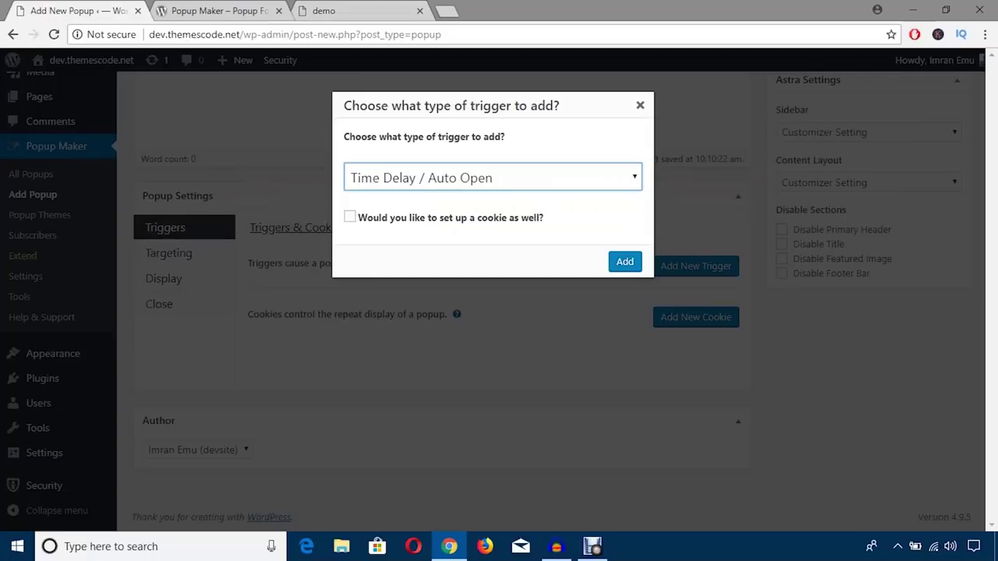
{"action": "left_click", "coordinate": [492, 177]}
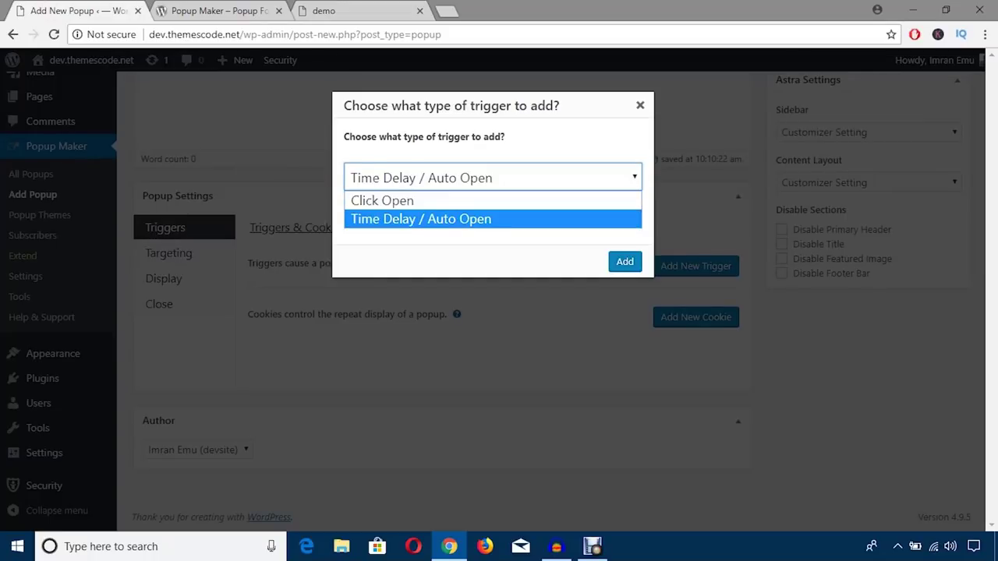
{"action": "key", "text": "Down"}
{"action": "key", "text": "Up"}
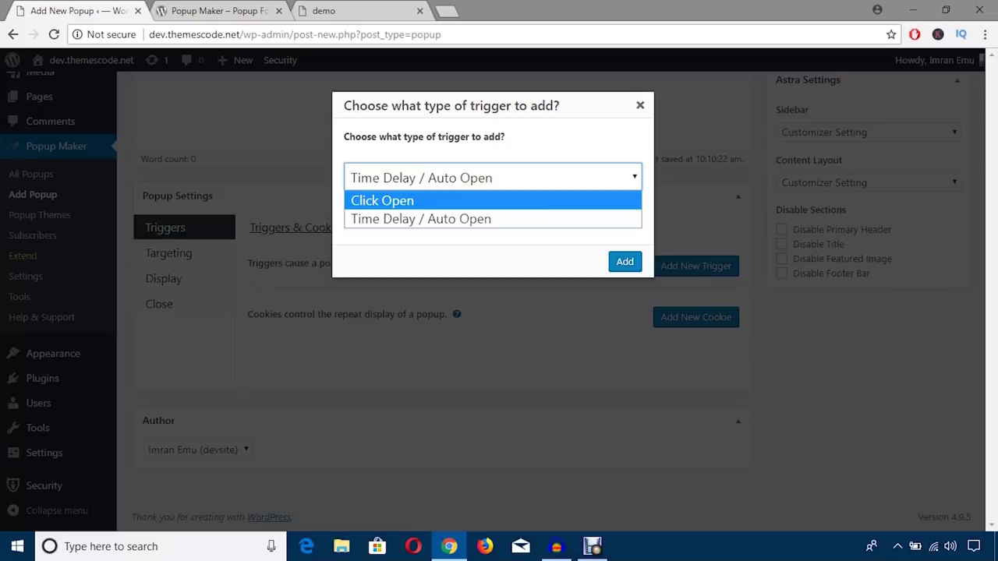
{"action": "key", "text": "Return"}
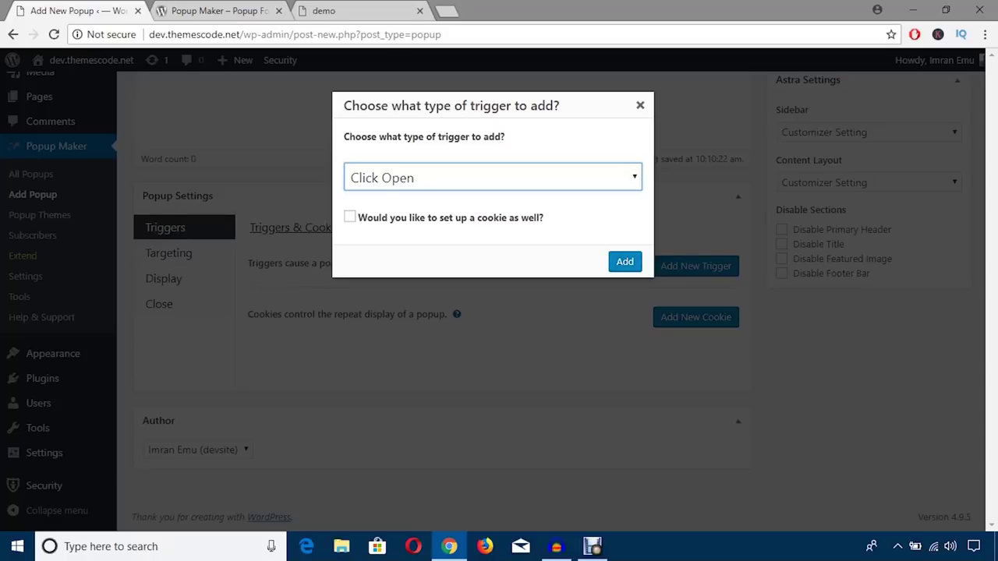
{"action": "left_click", "coordinate": [493, 178]}
{"action": "left_click", "coordinate": [422, 219]}
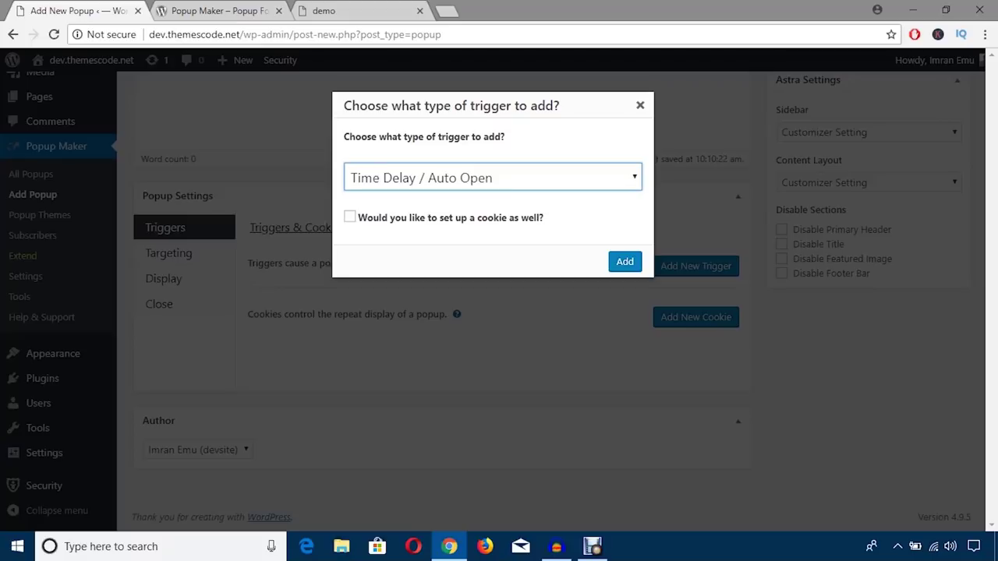
Look at the trigger's cookie option, leave it off, and add the trigger with a delay of 500 ms
{"action": "key", "text": "Tab"}
{"action": "key", "text": "space"}
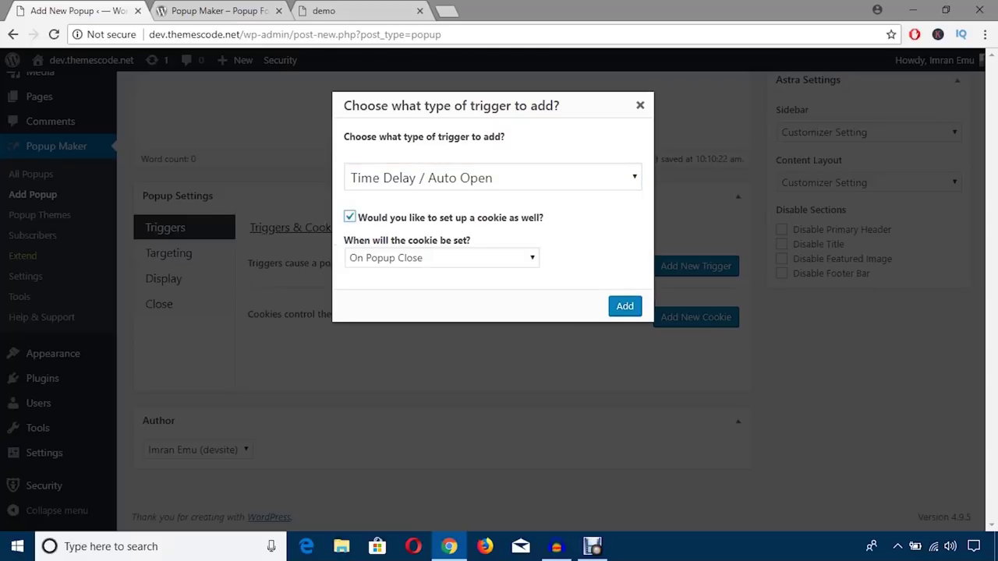
{"action": "key", "text": "space"}
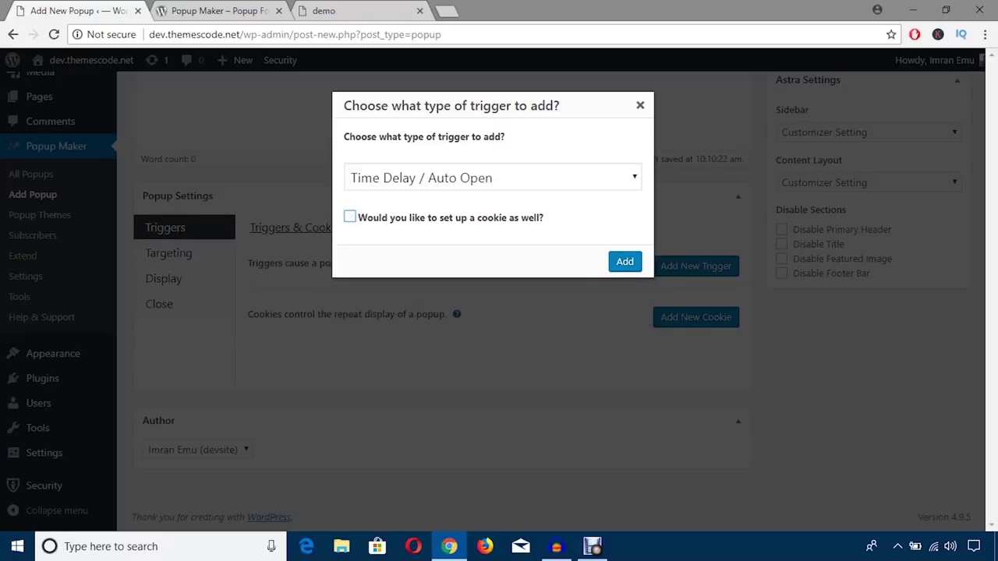
{"action": "key", "text": "space"}
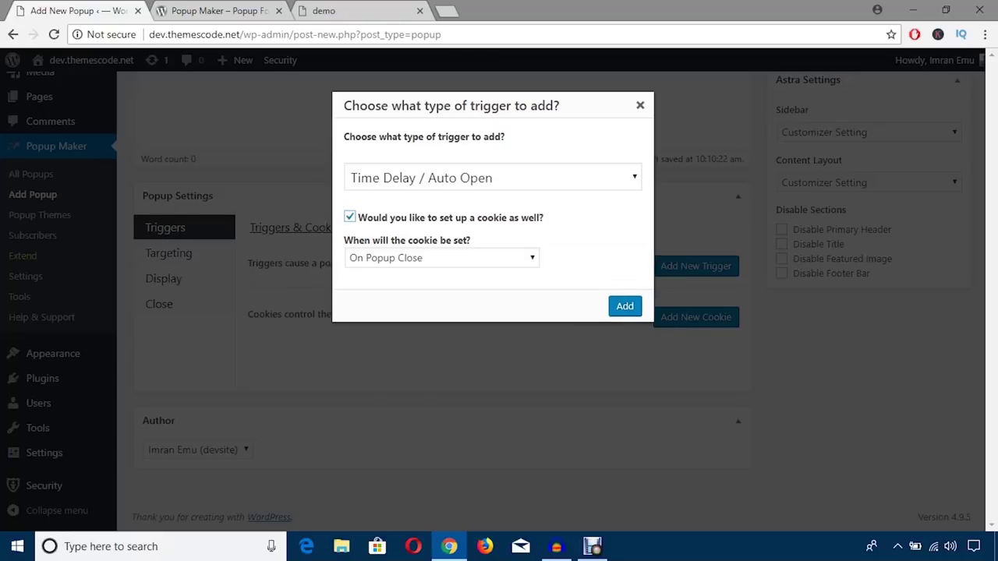
{"action": "key", "text": "space"}
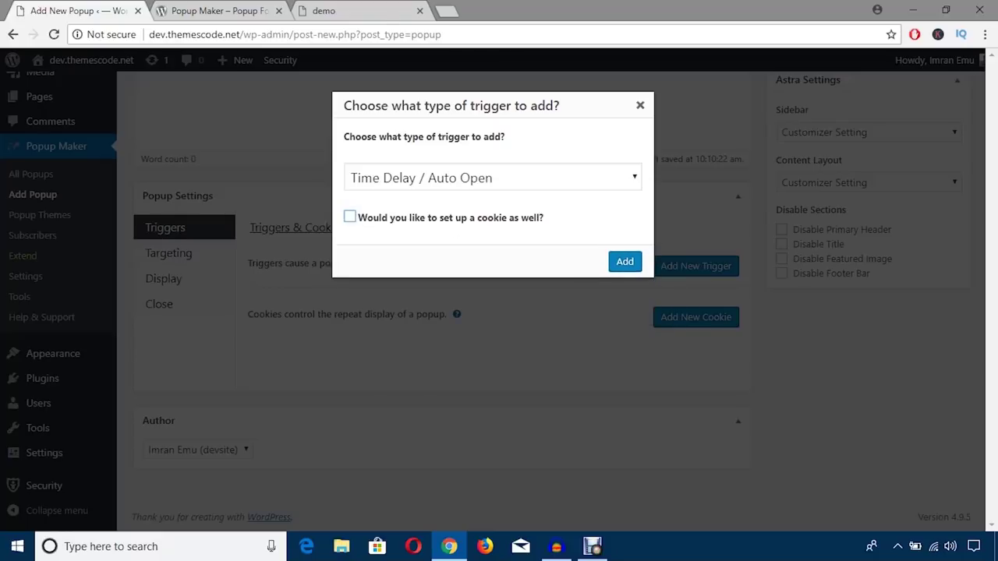
{"action": "key", "text": "Tab"}
{"action": "key", "text": "Return"}
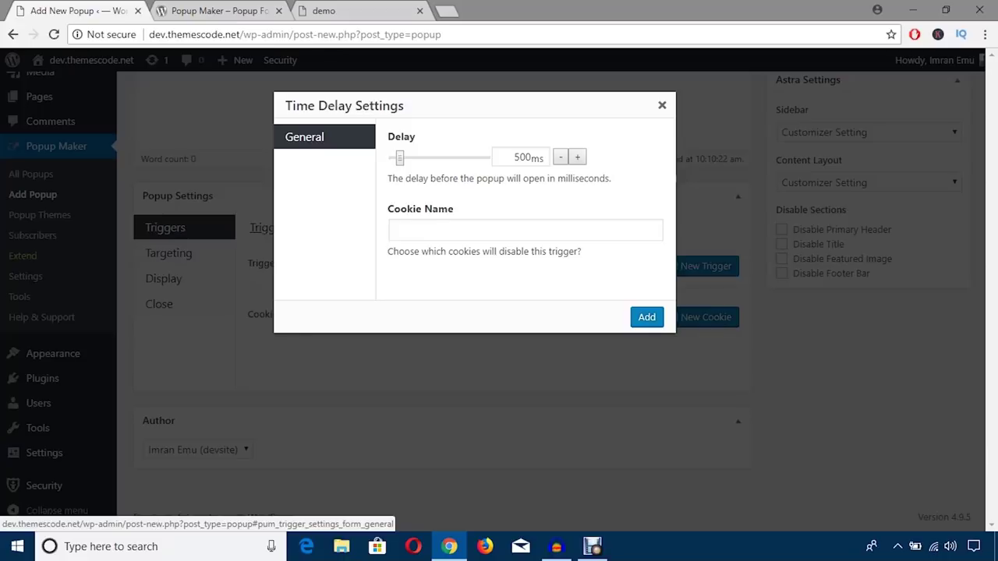
{"action": "left_click", "coordinate": [647, 317]}
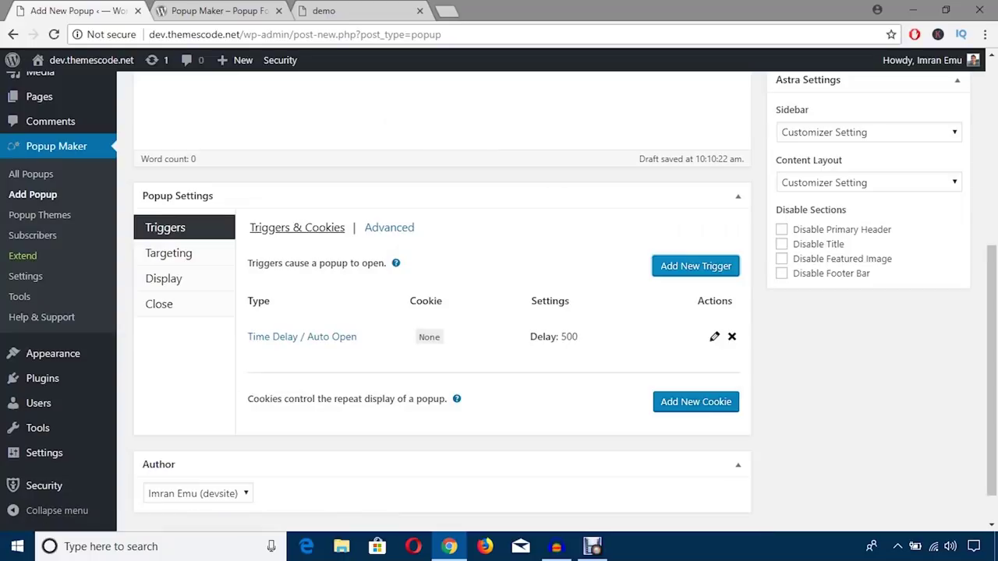
{"action": "scroll", "coordinate": [168, 209], "scroll_direction": "down", "scroll_amount": 1}
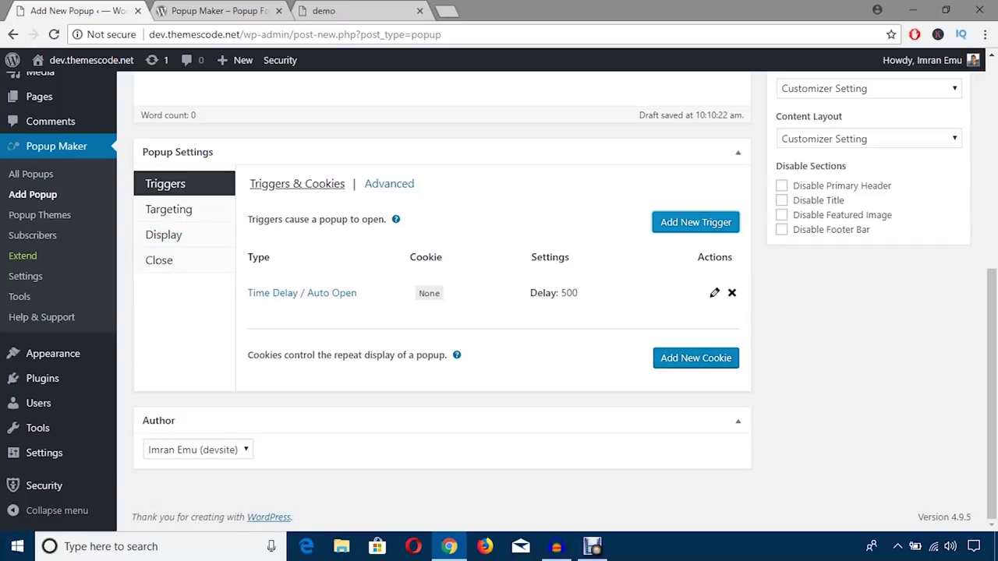
{"action": "left_click_drag", "start_coordinate": [247, 355], "coordinate": [446, 356]}
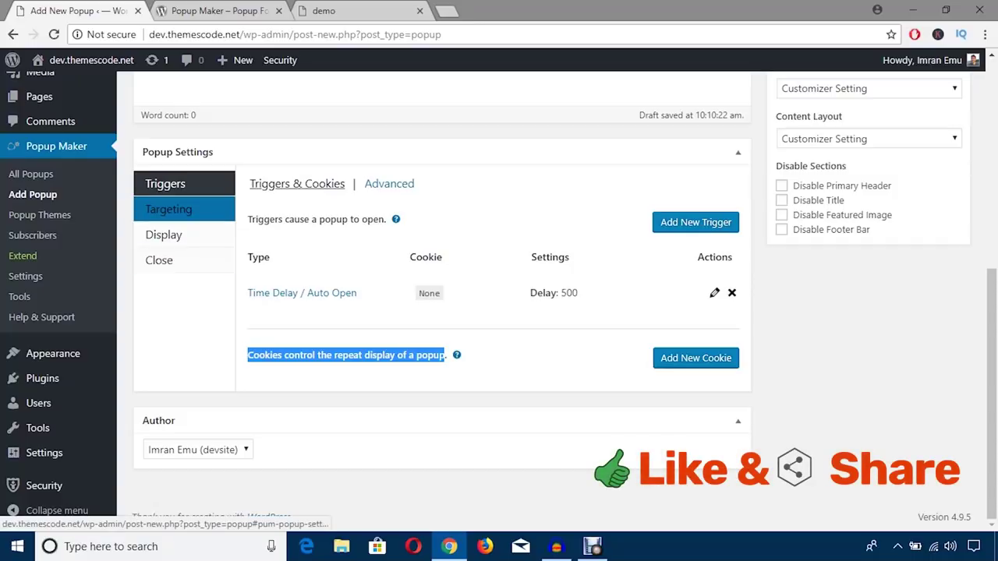
Disable the popup on mobile devices and on tablet devices in the Targeting settings
{"action": "left_click", "coordinate": [168, 209]}
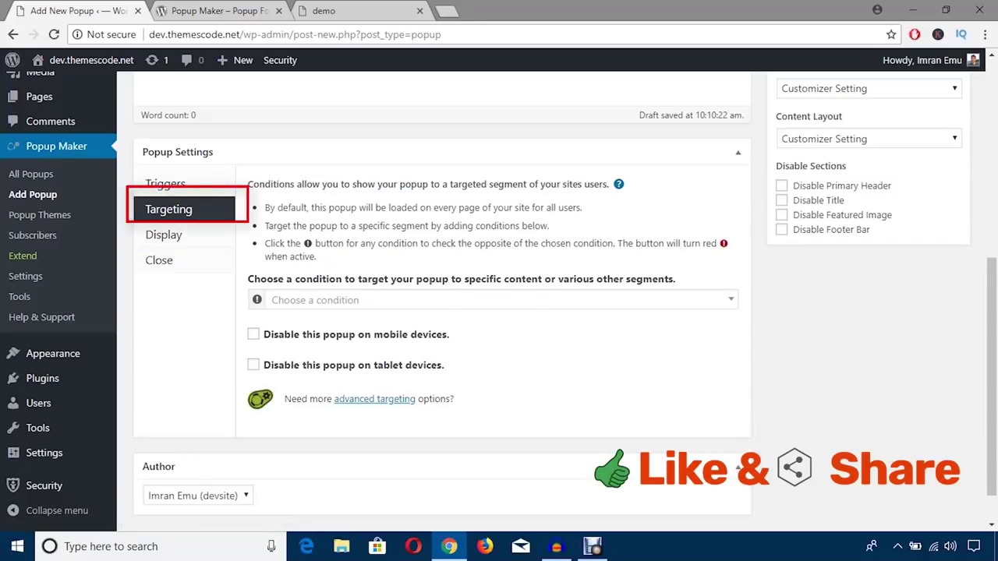
{"action": "scroll", "coordinate": [500, 312], "scroll_direction": "down", "scroll_amount": 1}
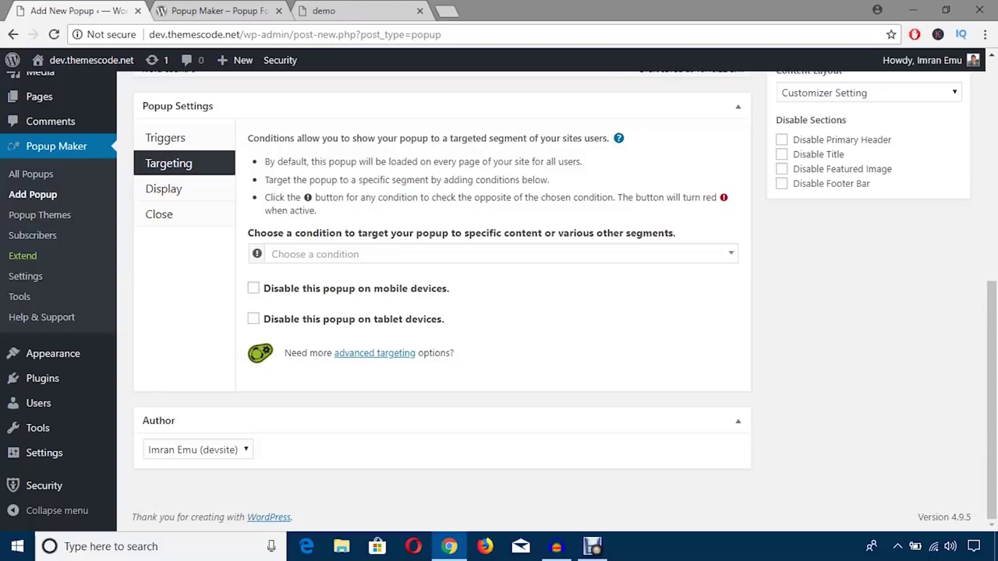
{"action": "left_click", "coordinate": [253, 289]}
{"action": "left_click", "coordinate": [253, 319]}
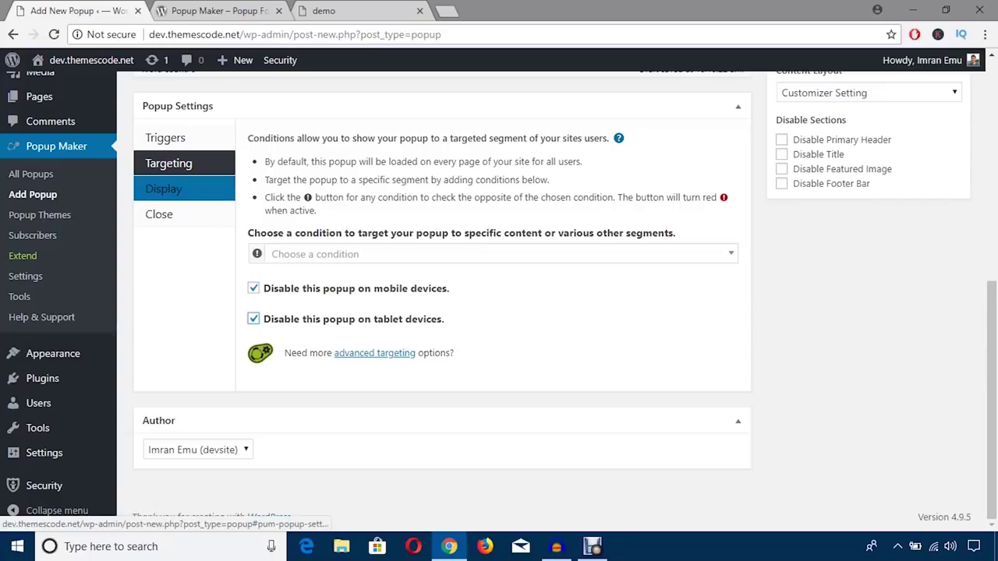
Look through the available popup themes in the Display settings and set the popup theme to Light Box
{"action": "left_click", "coordinate": [168, 189]}
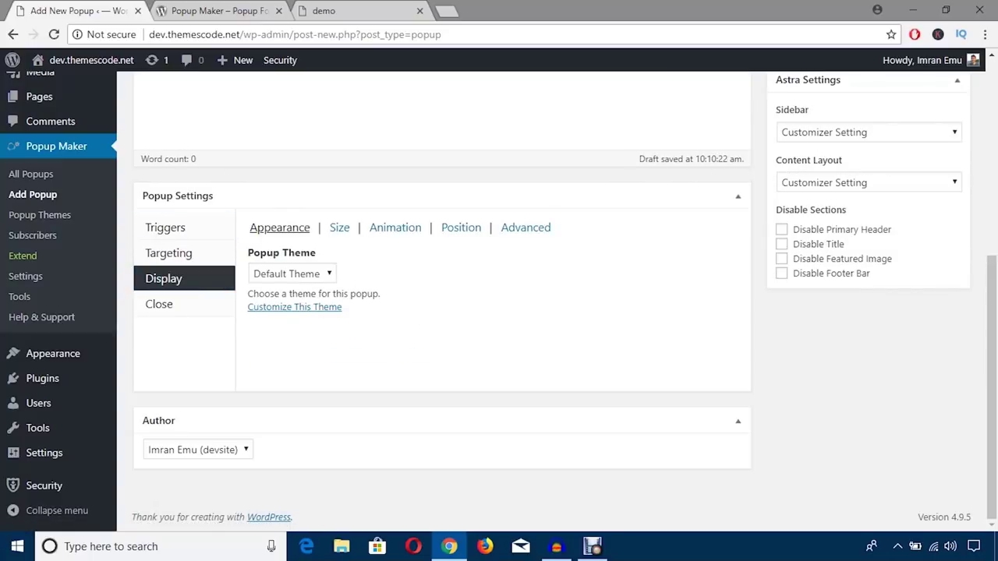
{"action": "left_click", "coordinate": [290, 274]}
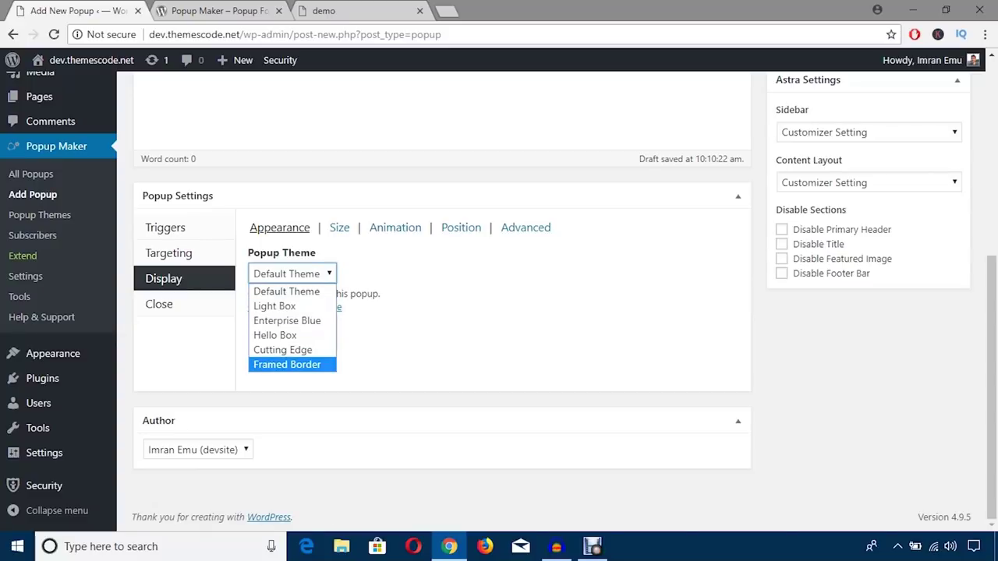
{"action": "key", "text": "Escape"}
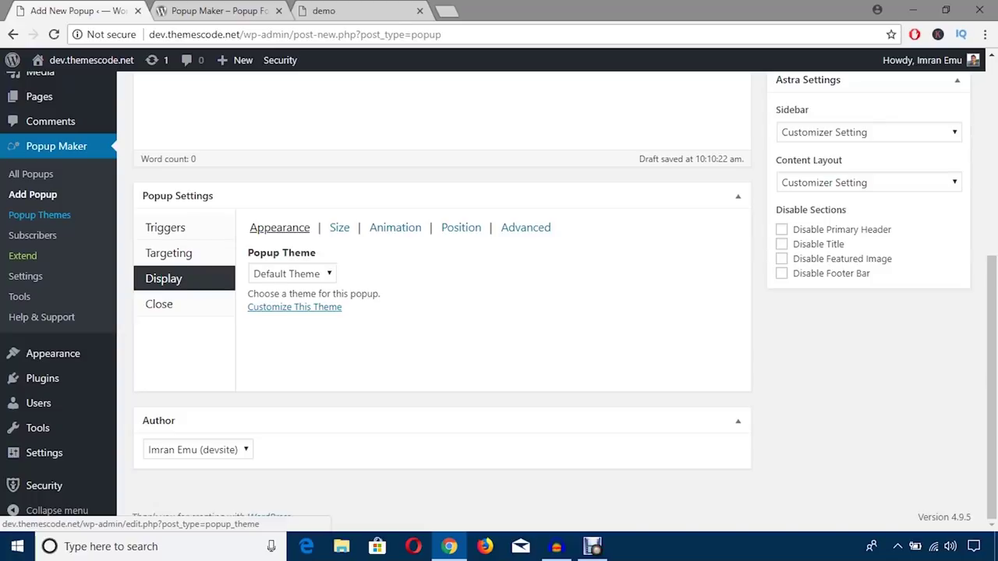
{"action": "left_click", "coordinate": [292, 273]}
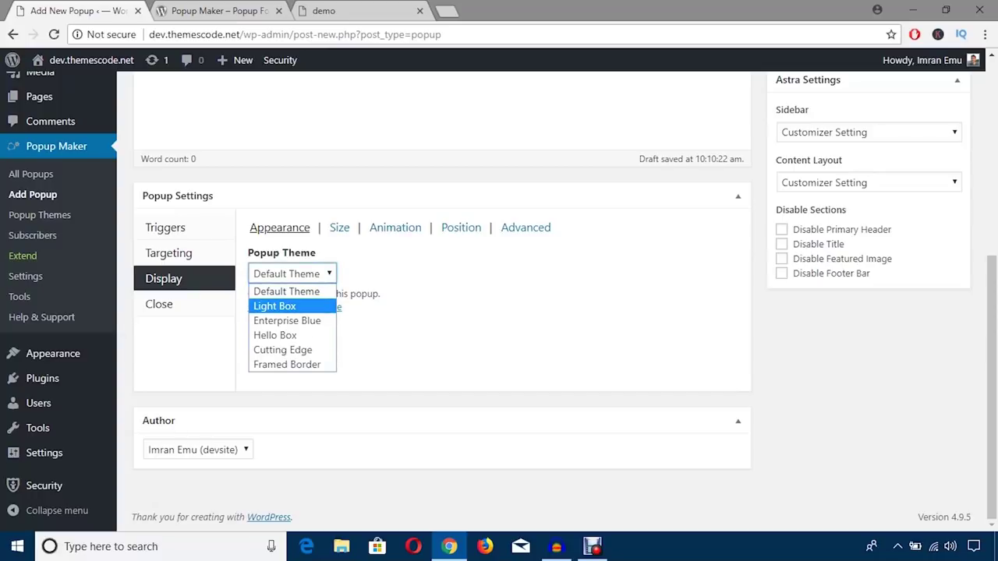
{"action": "left_click", "coordinate": [275, 307]}
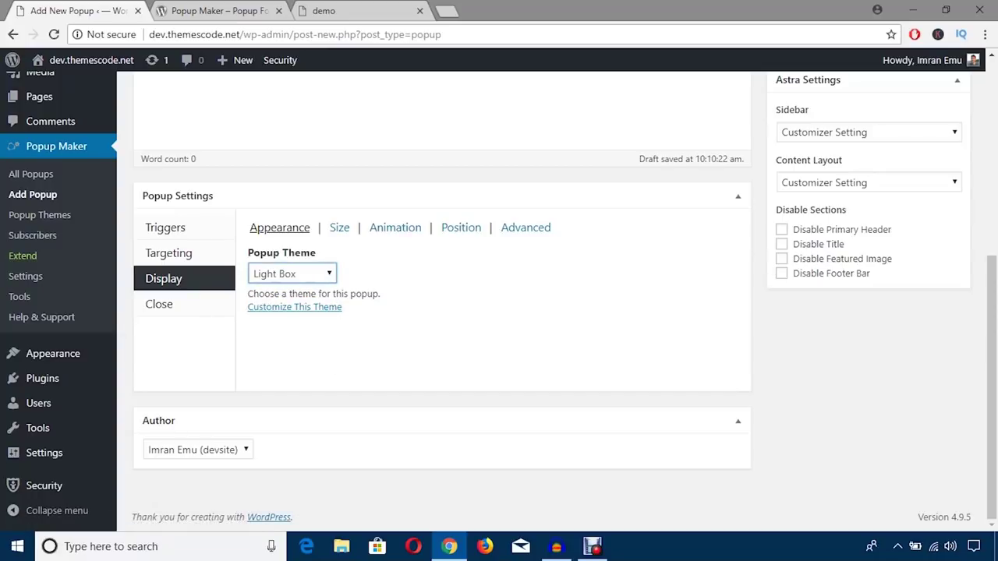
Set the popup's display size to Large - 80%
{"action": "left_click", "coordinate": [339, 226]}
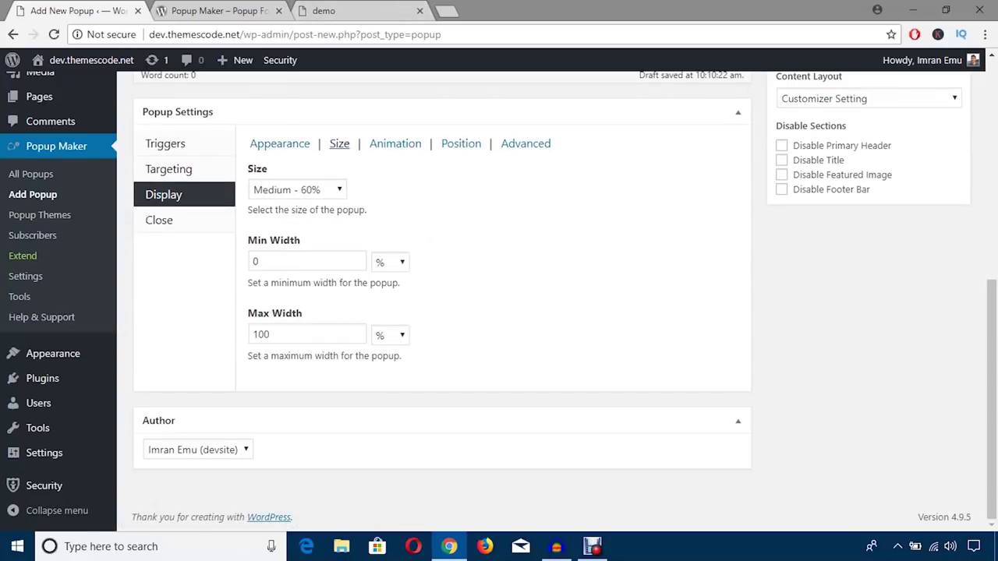
{"action": "left_click", "coordinate": [298, 190]}
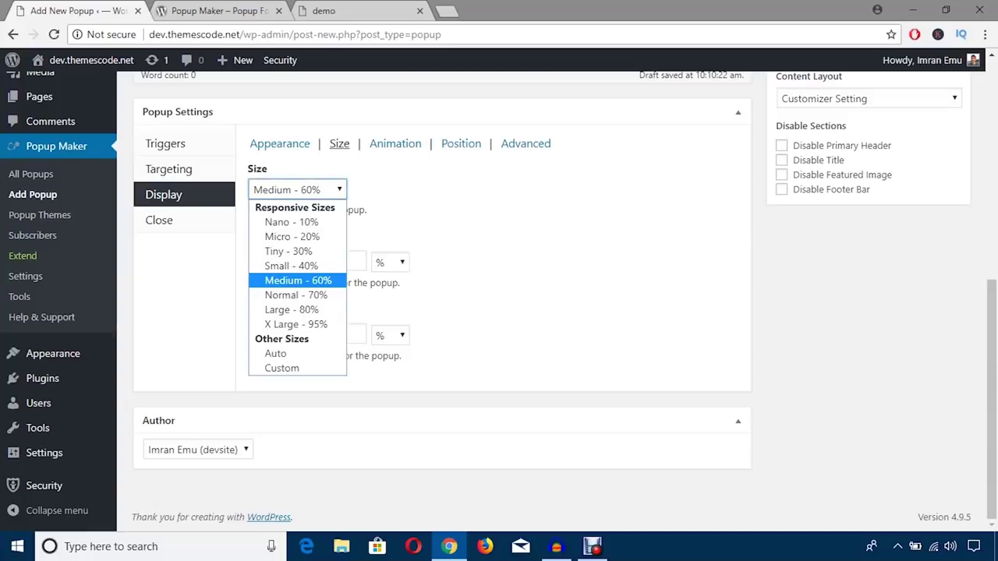
{"action": "key", "text": "Return"}
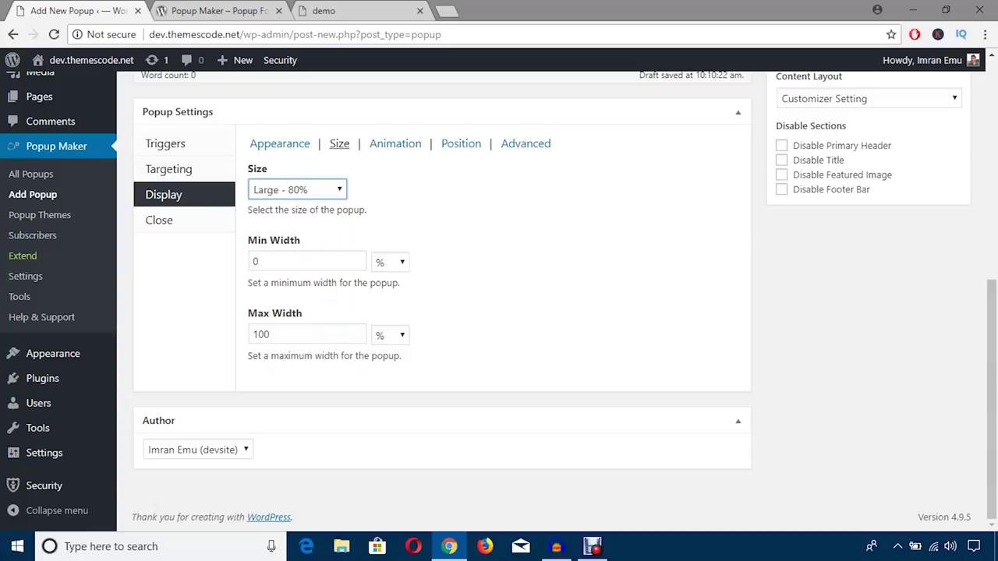
Go through the popup's animation types in the Display settings and choose Fade
{"action": "left_click", "coordinate": [396, 144]}
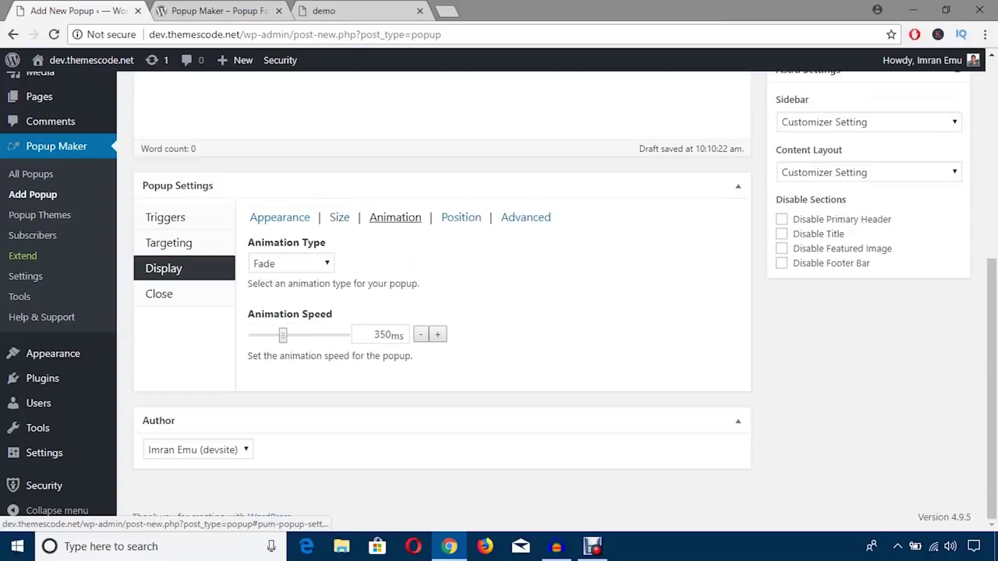
{"action": "left_click", "coordinate": [291, 263]}
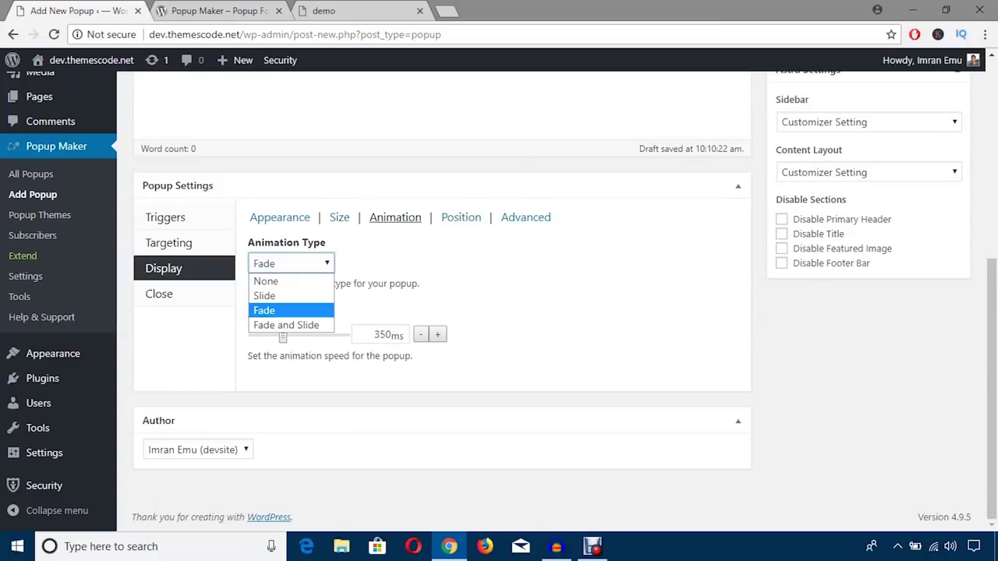
{"action": "key", "text": "Down"}
{"action": "key", "text": "Down"}
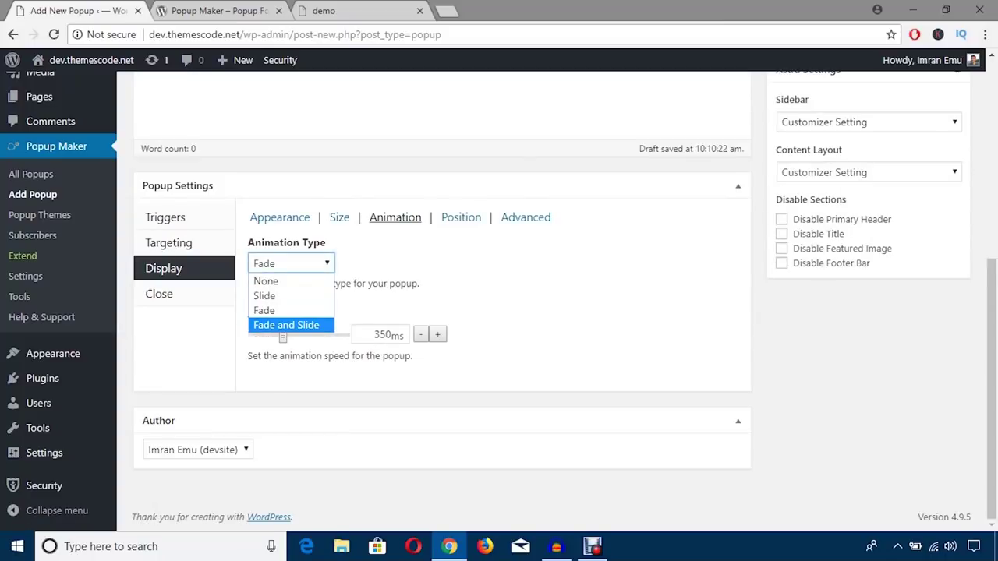
{"action": "key", "text": "Up"}
{"action": "key", "text": "Up"}
{"action": "key", "text": "Up"}
{"action": "key", "text": "Down"}
{"action": "key", "text": "Down"}
{"action": "key", "text": "Return"}
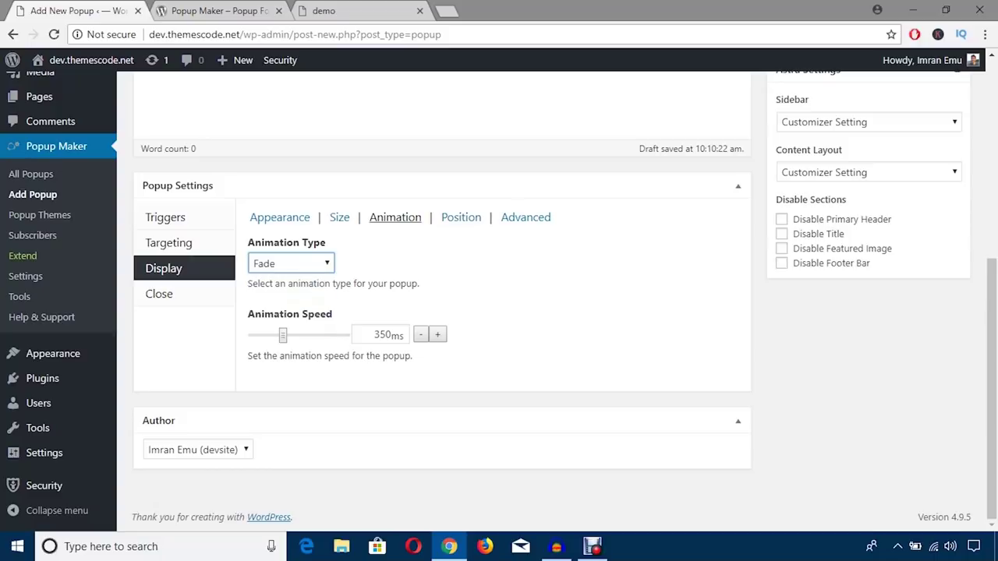
Open the popup's Position display settings and check where the example popup sits on the demo site
{"action": "left_click", "coordinate": [483, 290]}
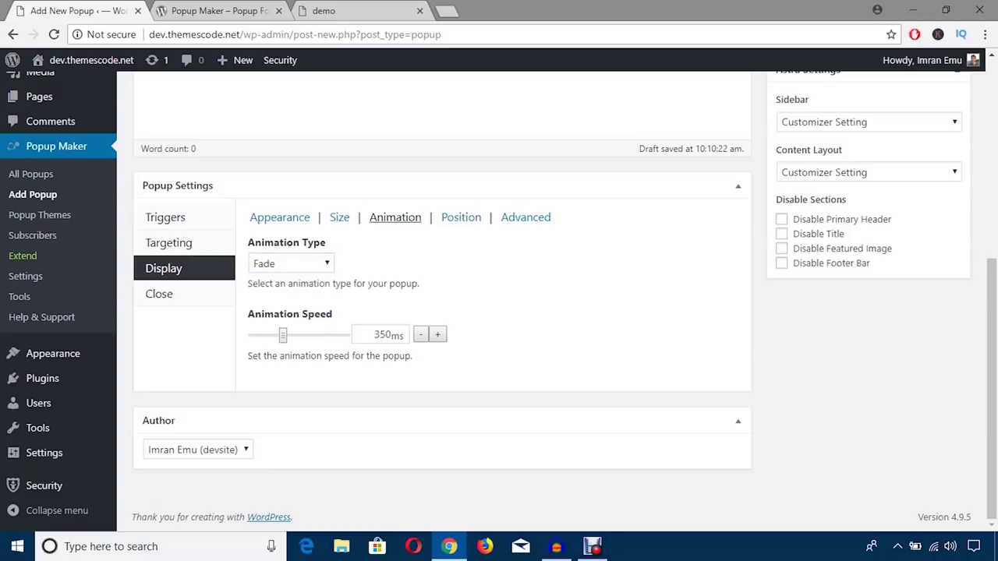
{"action": "left_click", "coordinate": [461, 218]}
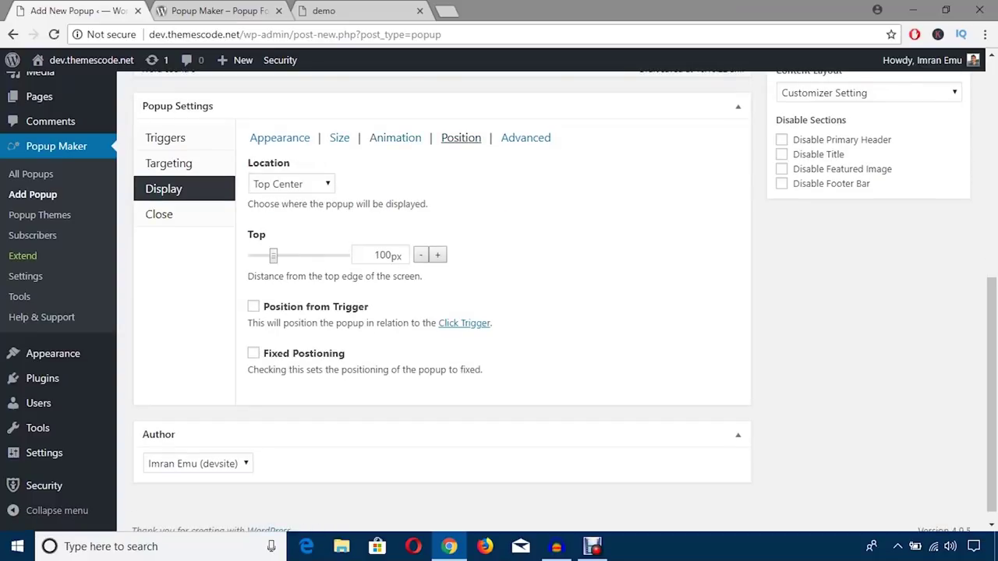
{"action": "left_click", "coordinate": [359, 11]}
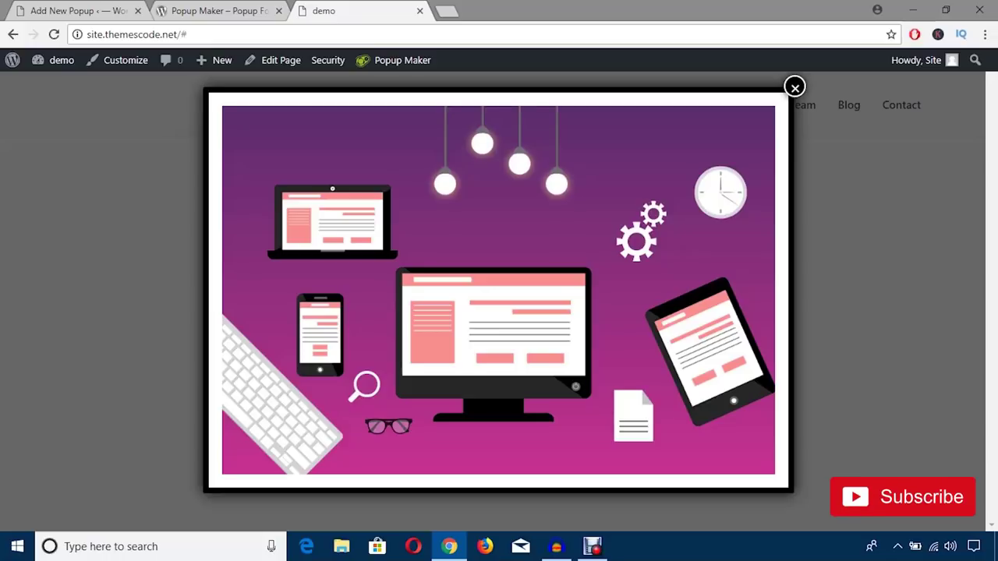
{"action": "key", "text": "ctrl+shift+Tab"}
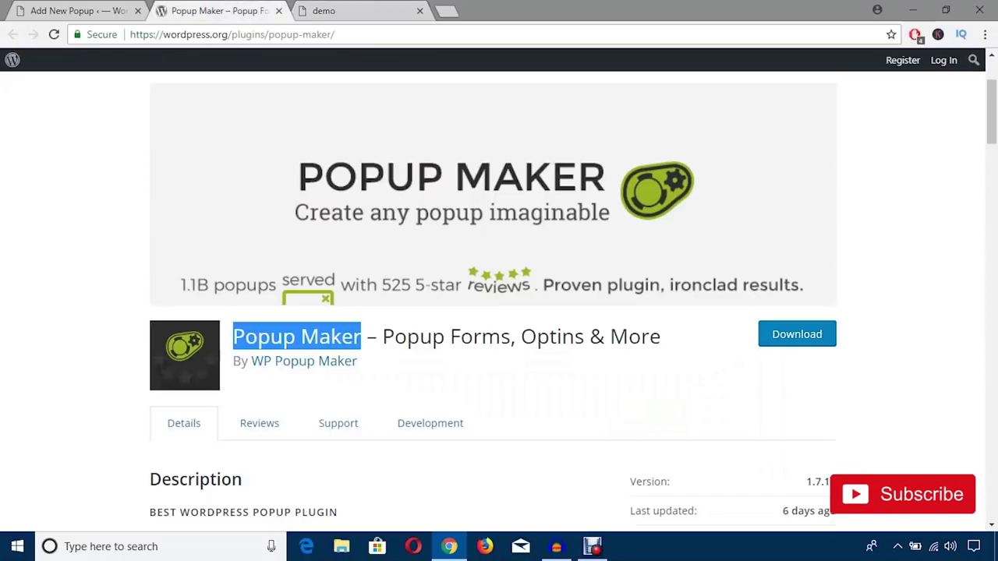
{"action": "key", "text": "ctrl+shift+Tab"}
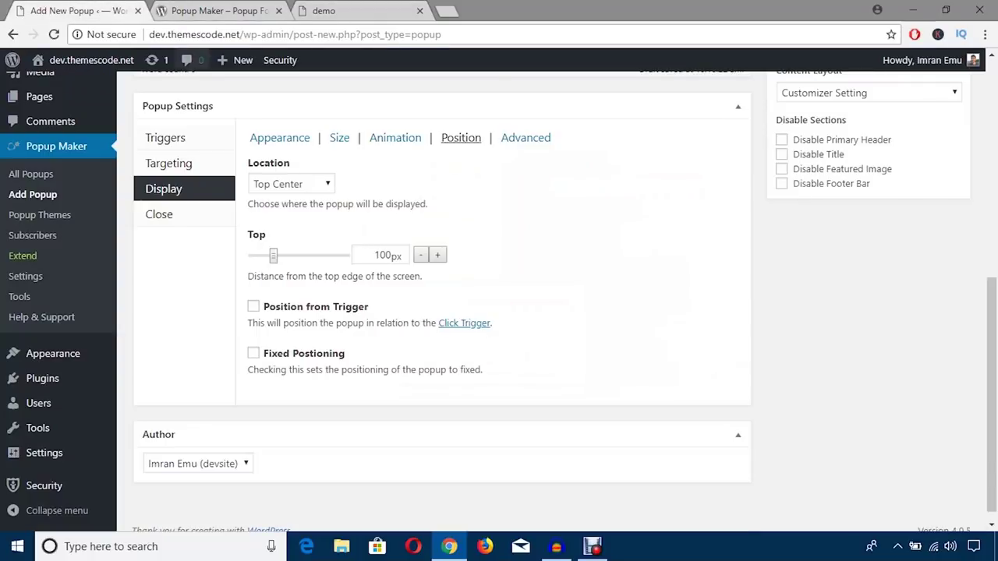
Try the Middle Left and Middle Center locations for the popup
{"action": "left_click", "coordinate": [292, 184]}
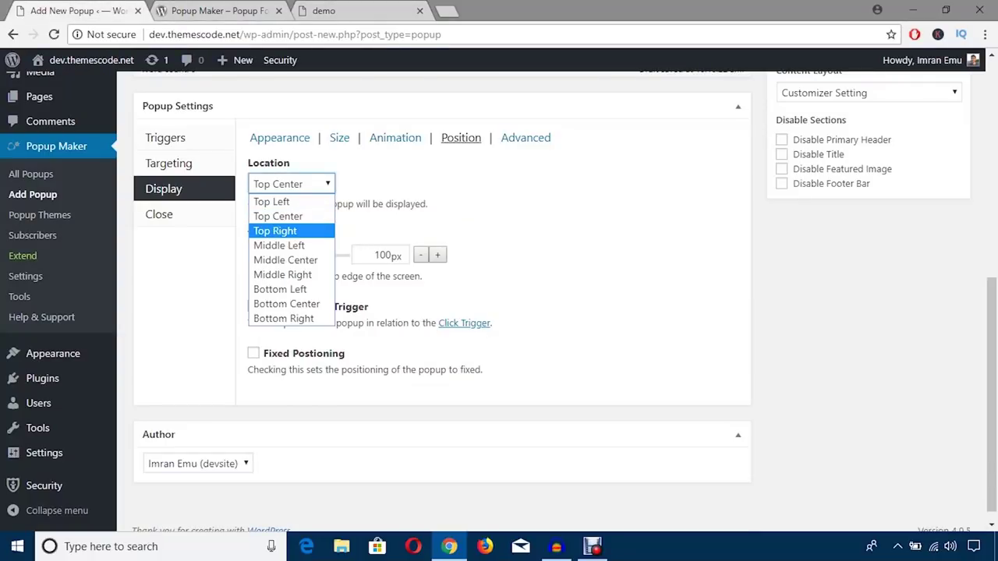
{"action": "left_click", "coordinate": [279, 246]}
{"action": "left_click", "coordinate": [291, 184]}
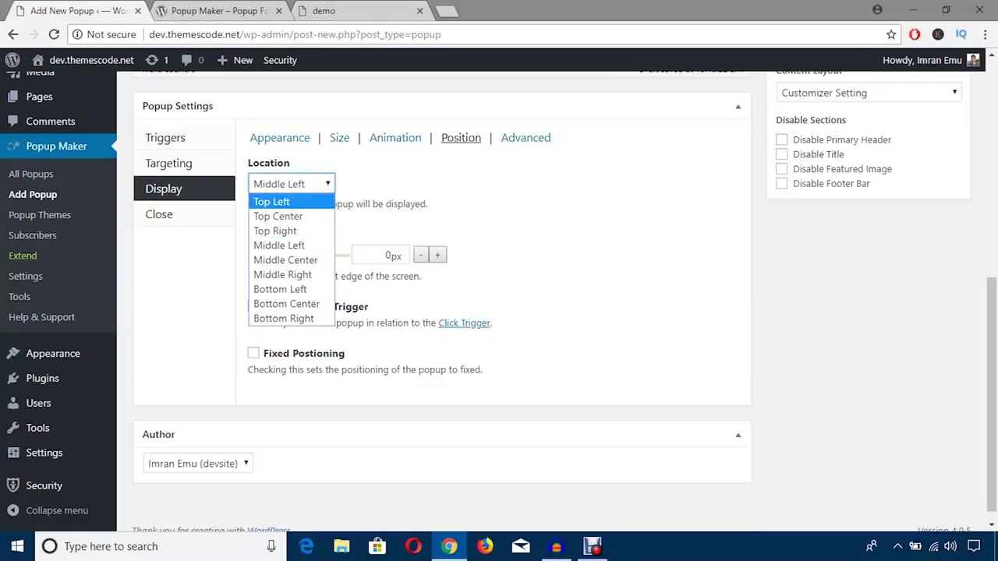
{"action": "key", "text": "Return"}
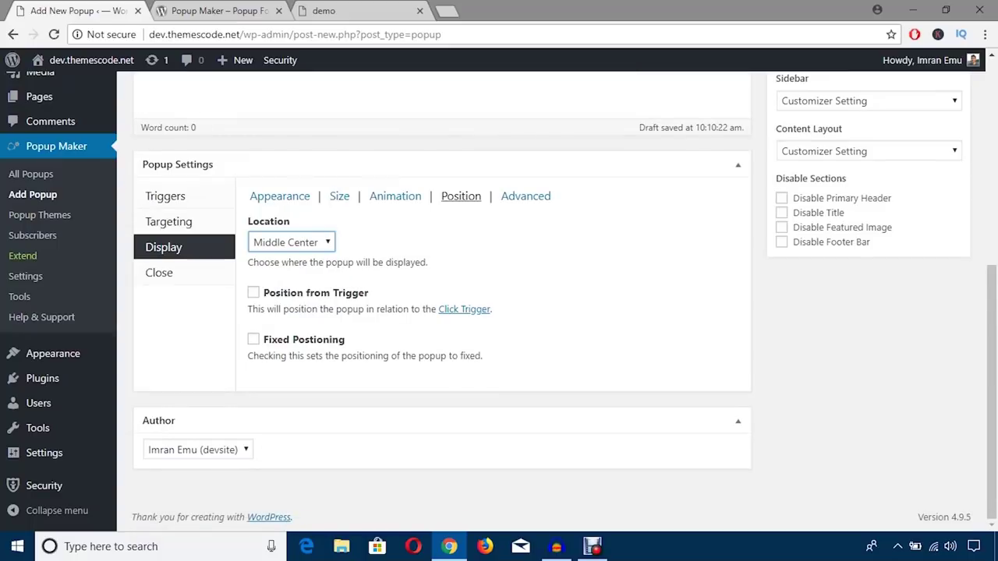
Set the popup location to Top Center with a distance of 121 px from the top edge of the screen
{"action": "key", "text": "alt+Down"}
{"action": "key", "text": "Home"}
{"action": "key", "text": "Down"}
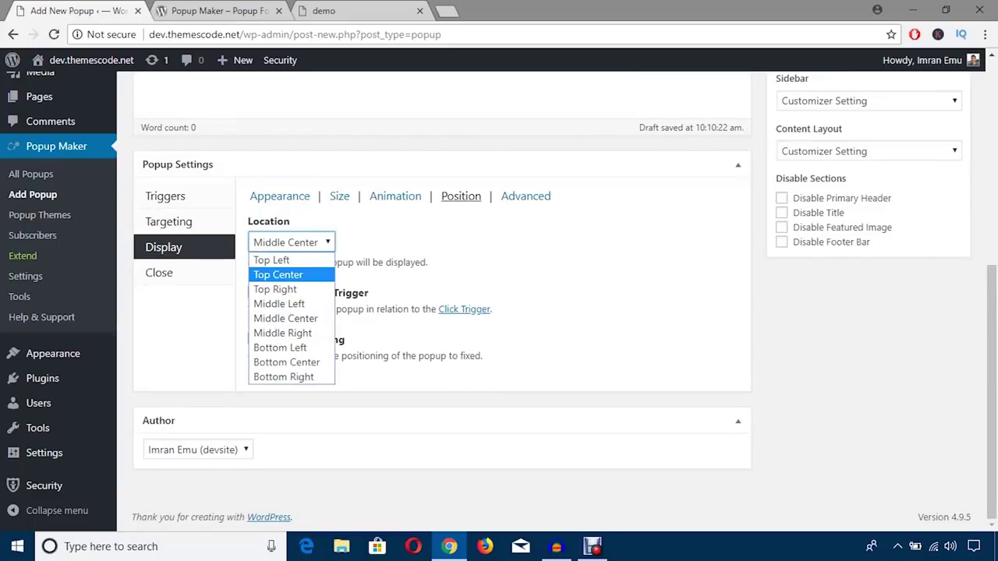
{"action": "key", "text": "Return"}
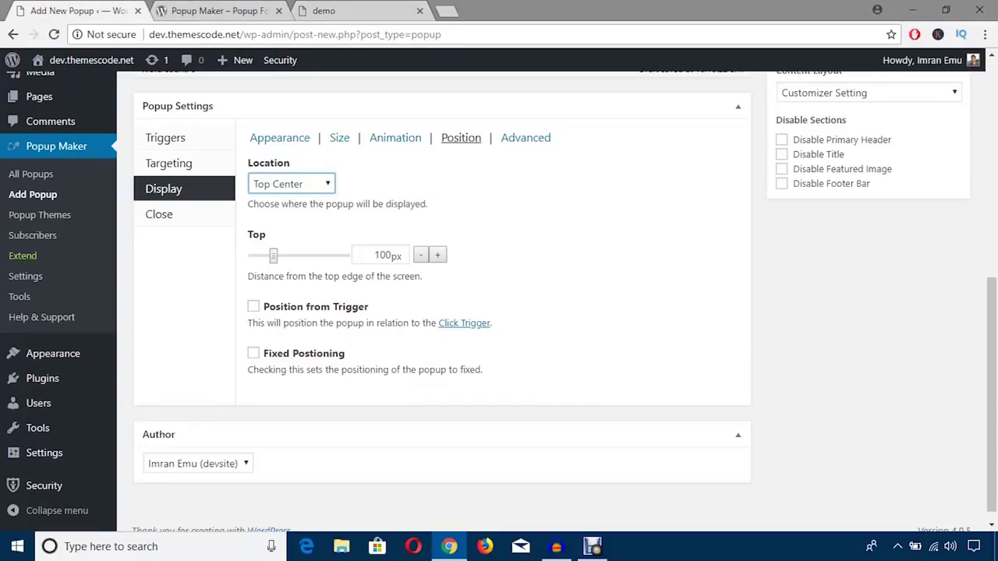
{"action": "mouse_move", "coordinate": [274, 256]}
{"action": "left_mouse_down"}
{"action": "mouse_move", "coordinate": [288, 256]}
{"action": "mouse_move", "coordinate": [277, 256]}
{"action": "left_mouse_up"}
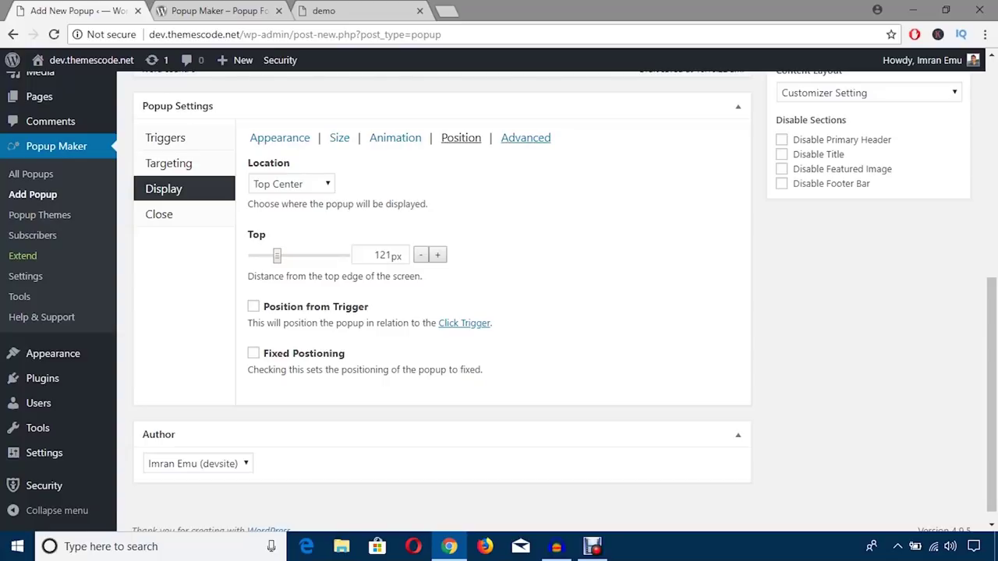
Enable Disable Overlay and Stackable in the popup's Advanced display settings
{"action": "left_click", "coordinate": [526, 137]}
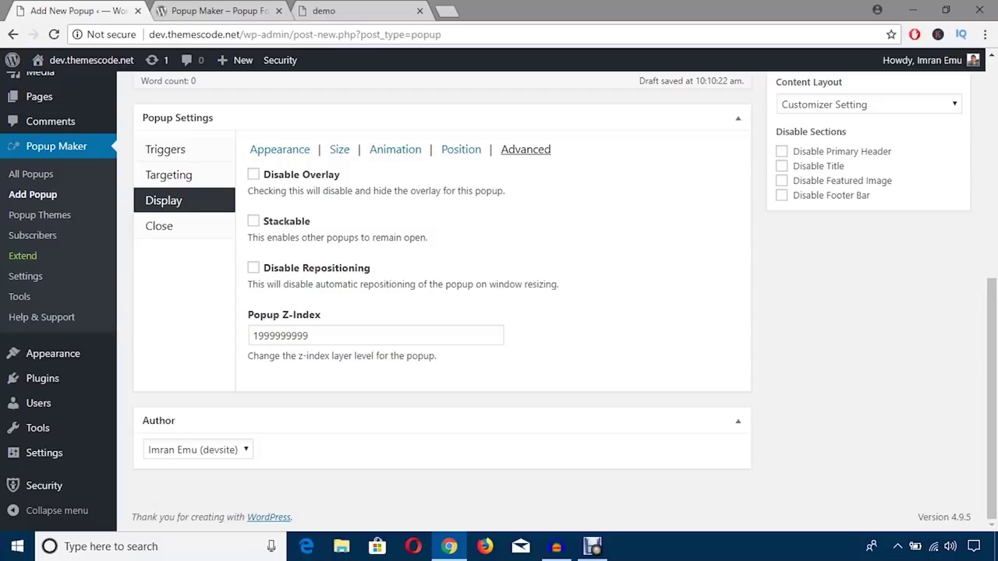
{"action": "left_click", "coordinate": [253, 222]}
{"action": "left_click", "coordinate": [253, 221]}
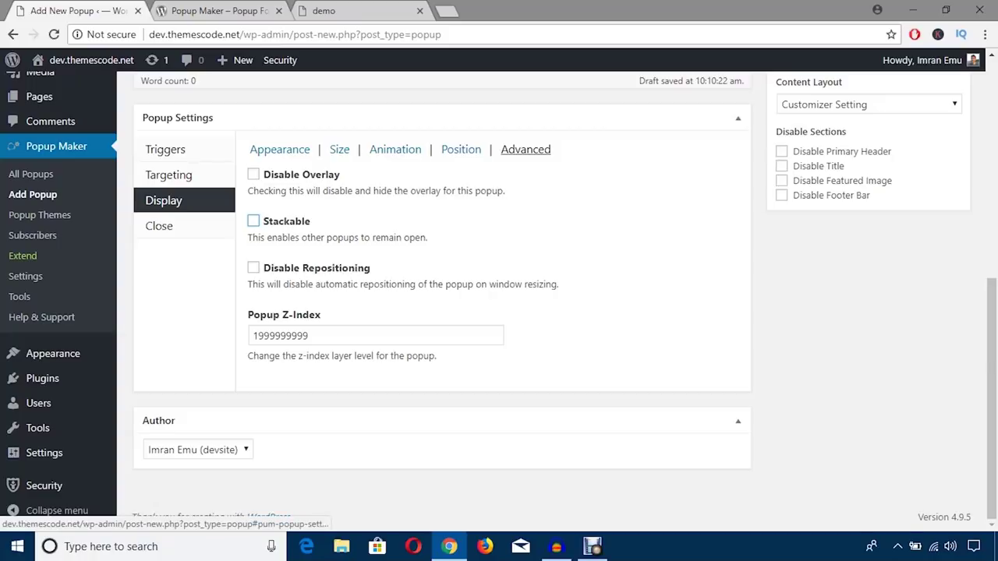
{"action": "left_click", "coordinate": [254, 175]}
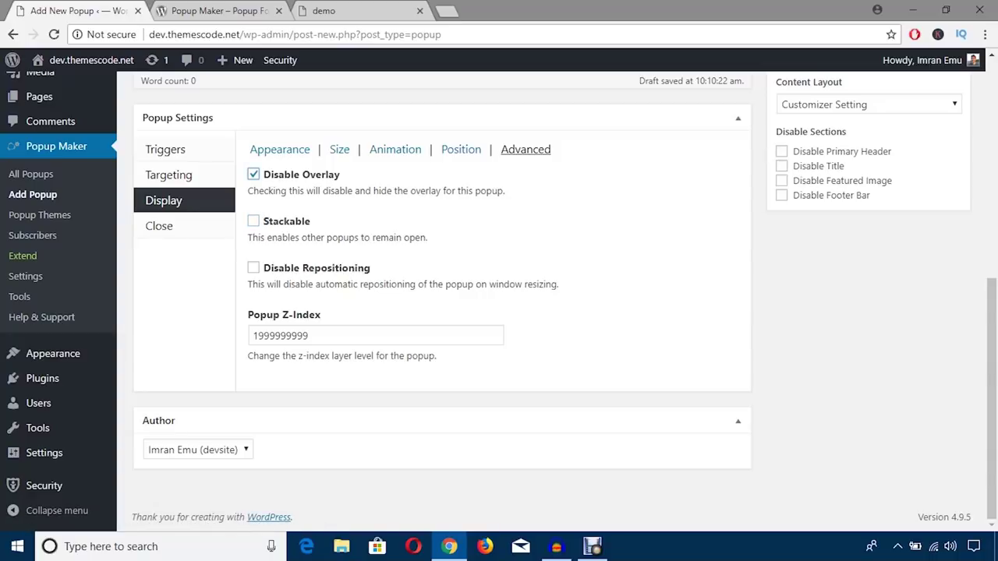
{"action": "left_click", "coordinate": [254, 222]}
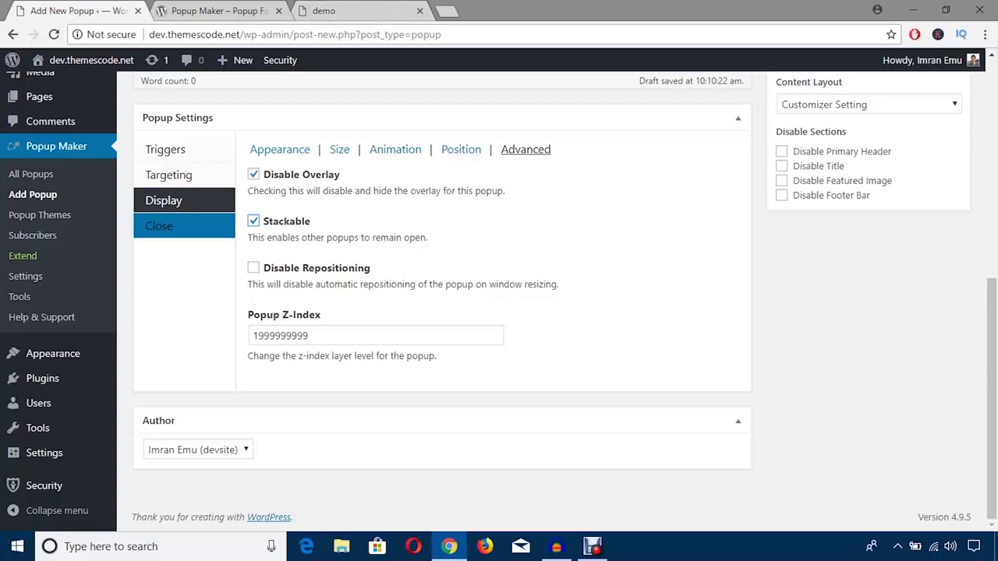
Examine the popup's close button settings and compare them with the close button of the demo site's popup
{"action": "left_click", "coordinate": [159, 225]}
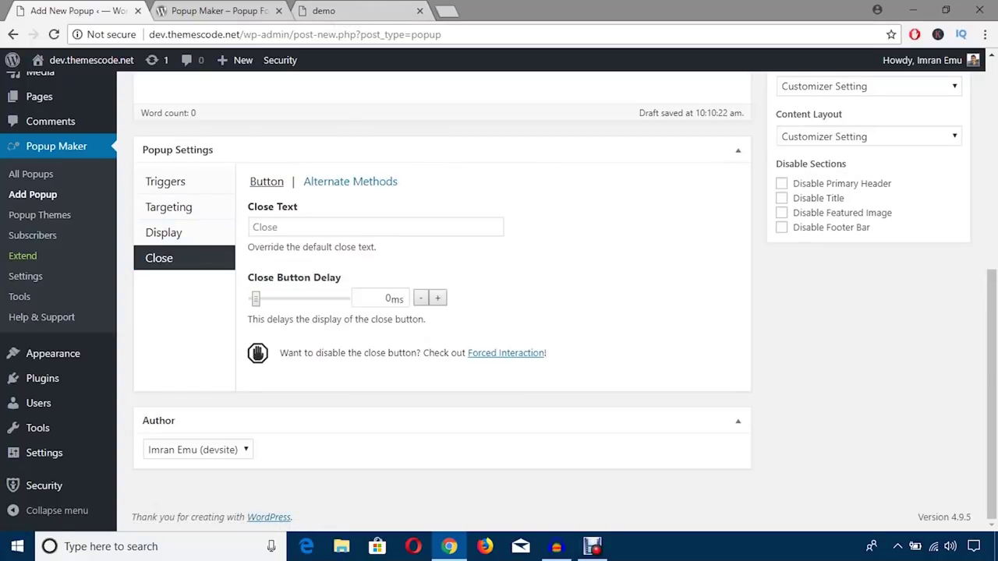
{"action": "left_click", "coordinate": [371, 11]}
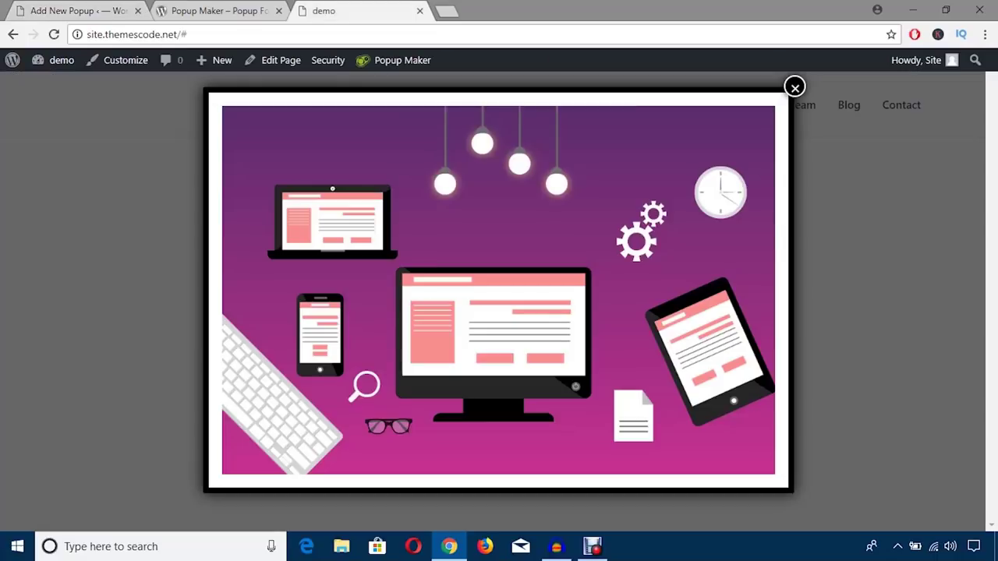
{"action": "left_click", "coordinate": [795, 87]}
{"action": "left_click", "coordinate": [81, 11]}
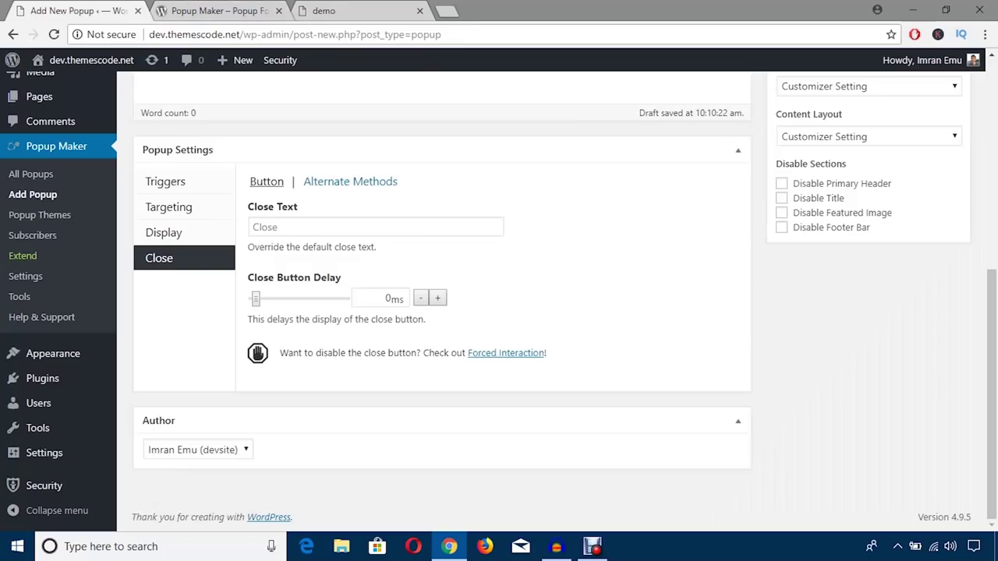
{"action": "left_click", "coordinate": [375, 227]}
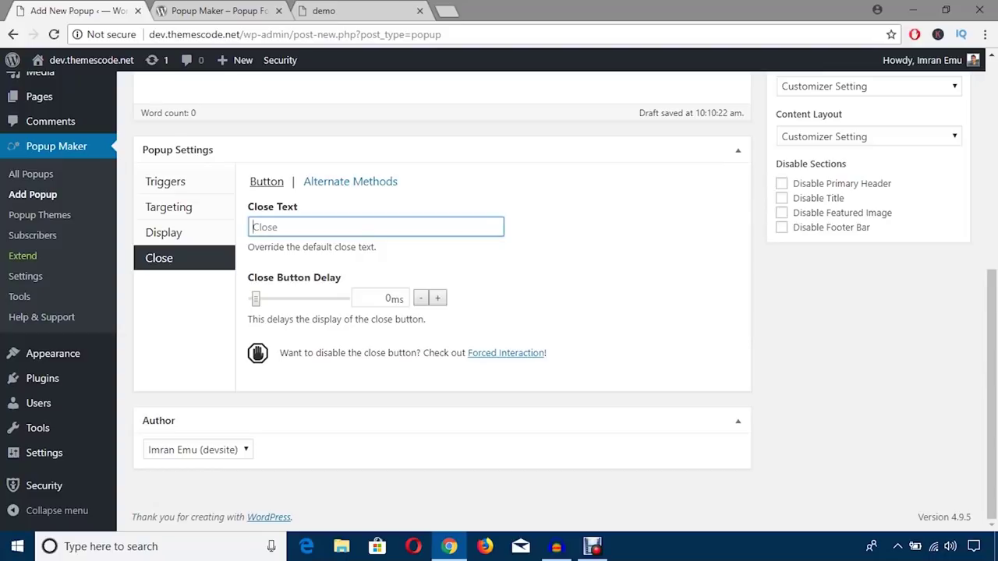
Review the alternate close methods against the reloaded demo popup, and return to the close button settings
{"action": "left_click", "coordinate": [351, 181]}
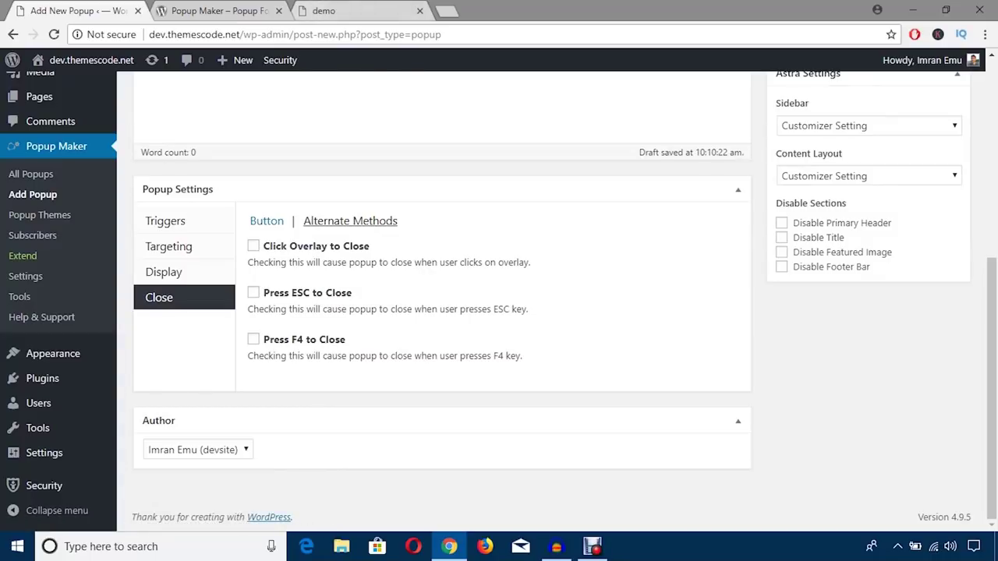
{"action": "left_click", "coordinate": [323, 11]}
{"action": "key", "text": "F5"}
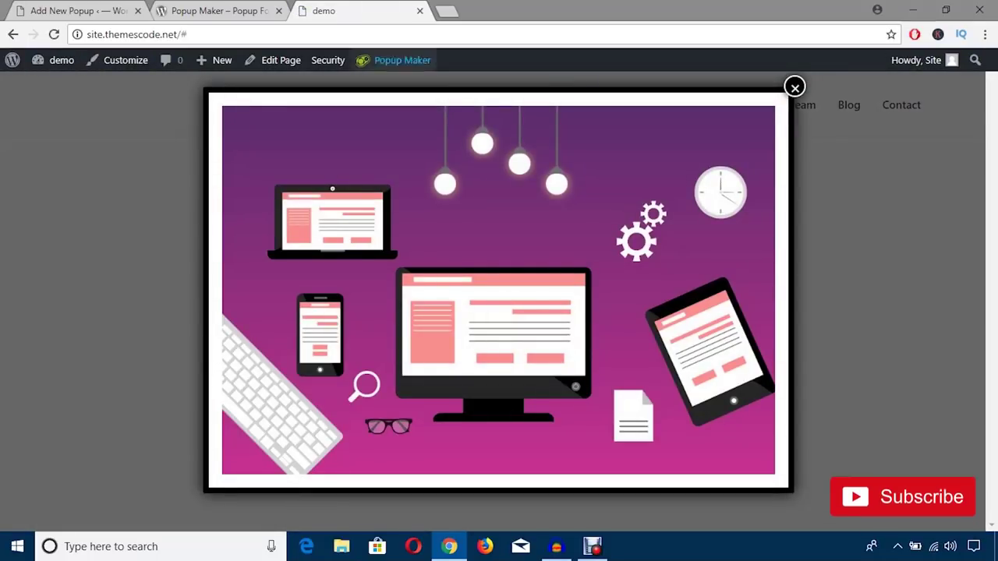
{"action": "left_click", "coordinate": [85, 11]}
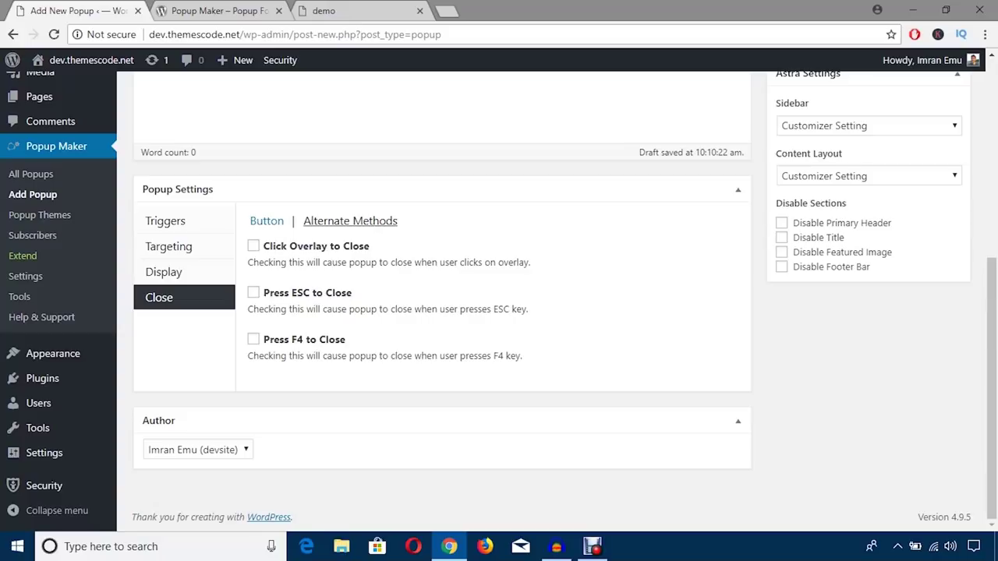
{"action": "left_click", "coordinate": [267, 221]}
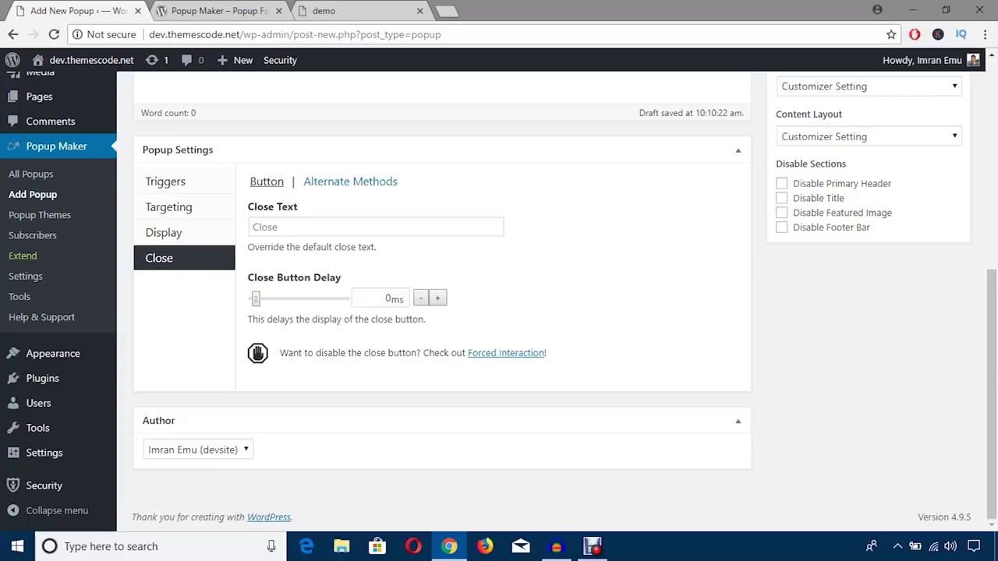
Publish the popup My First Pop Up
{"action": "scroll", "coordinate": [443, 302], "scroll_direction": "up", "scroll_amount": 5}
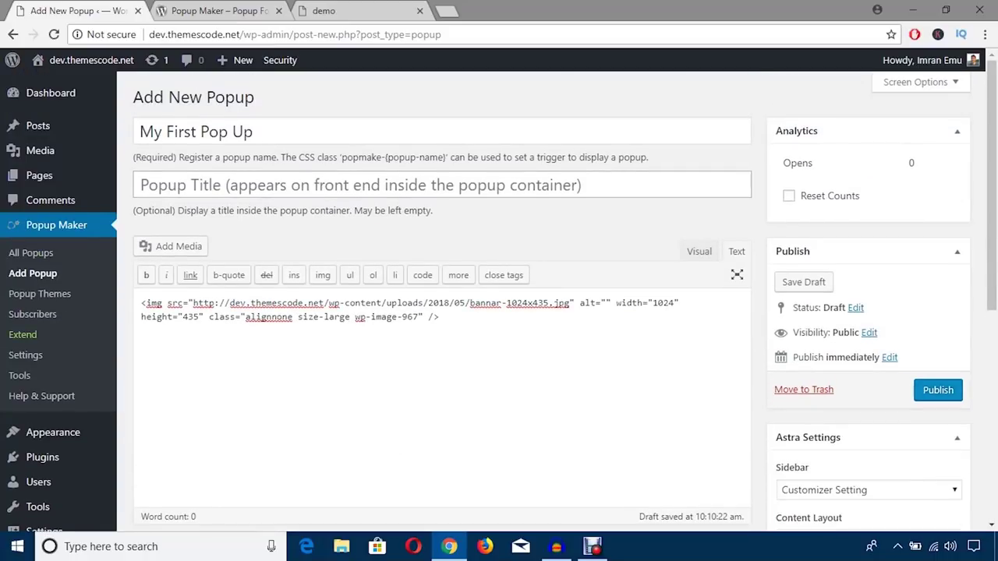
{"action": "left_click", "coordinate": [938, 390]}
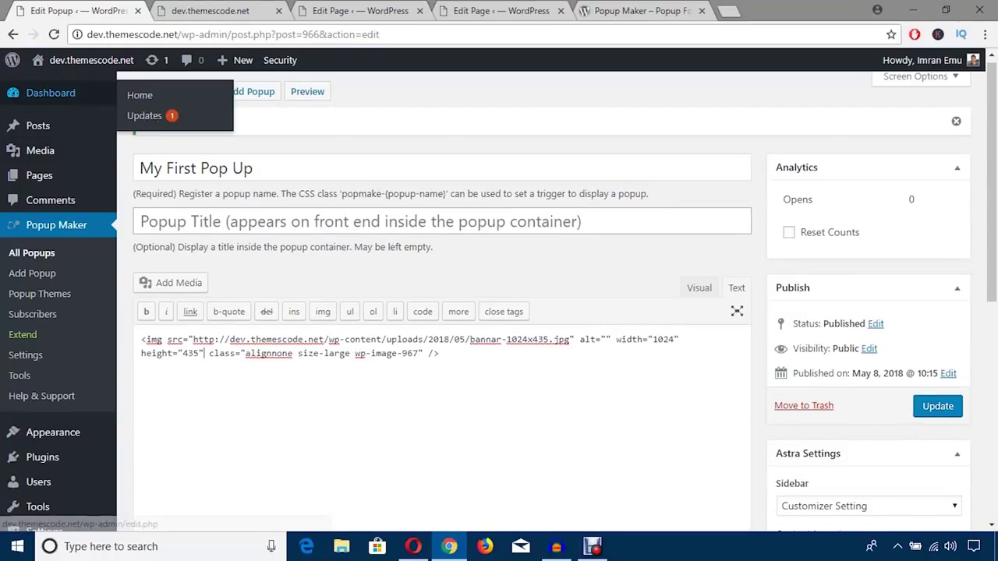
{"action": "left_click", "coordinate": [178, 354]}
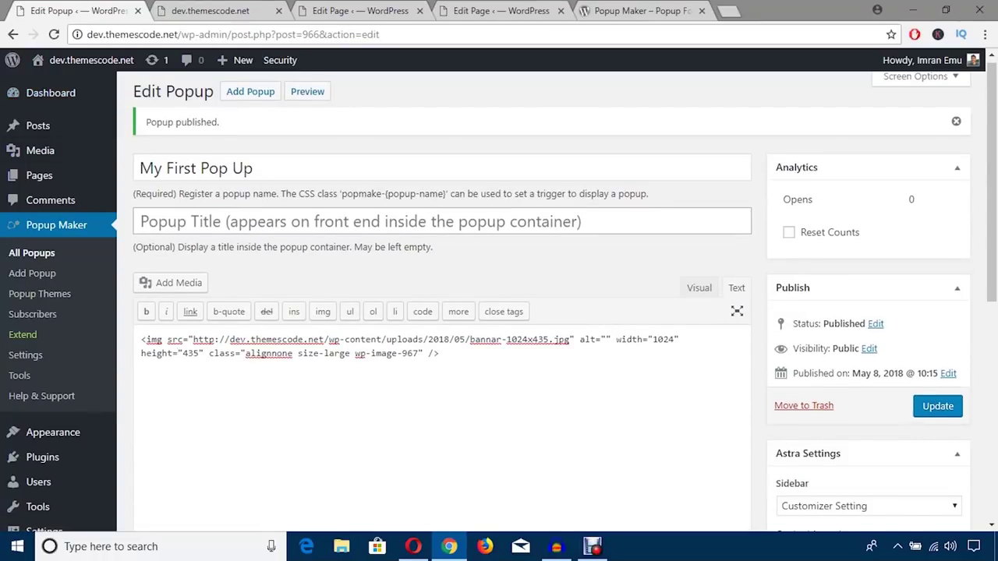
Open the dev.themescode.net site in a new browser tab to check the published popup
{"action": "mouse_move", "coordinate": [78, 61]}
{"action": "right_click", "coordinate": [53, 87]}
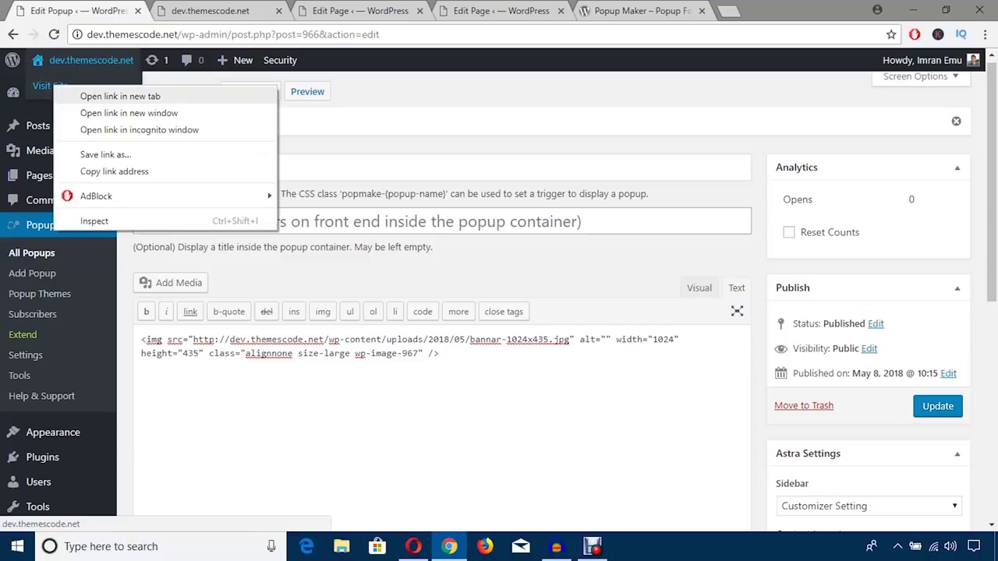
{"action": "left_click", "coordinate": [120, 96]}
{"action": "left_click", "coordinate": [205, 10]}
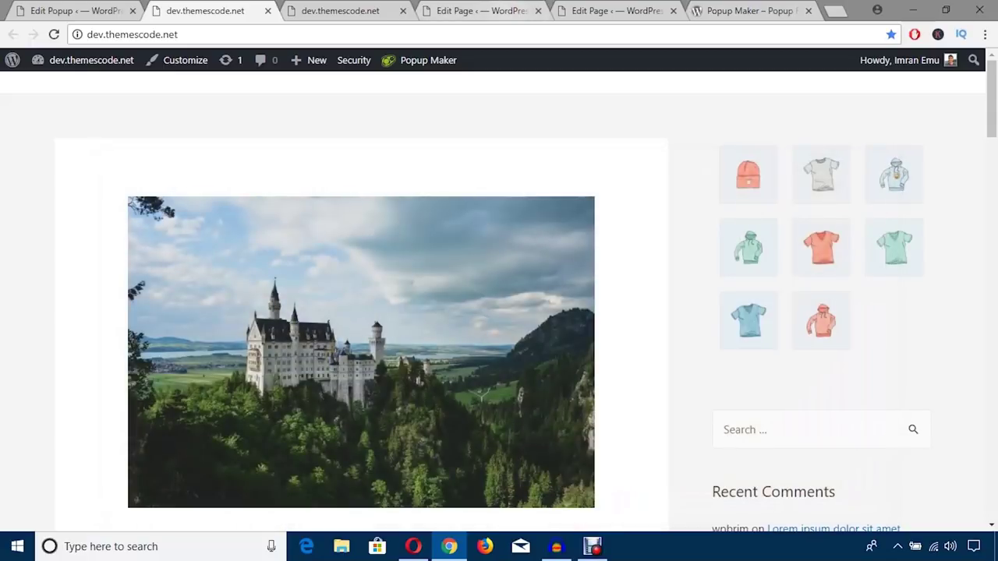
Go to the editor of the page Test Page and switch its content to Visual editing mode
{"action": "left_click", "coordinate": [482, 11]}
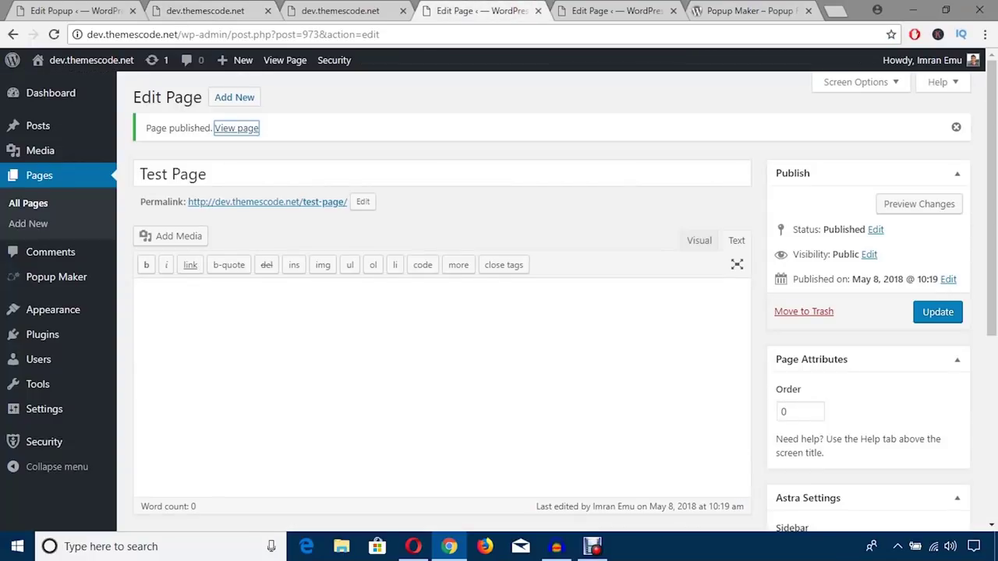
{"action": "left_click", "coordinate": [265, 316]}
{"action": "left_click", "coordinate": [700, 241]}
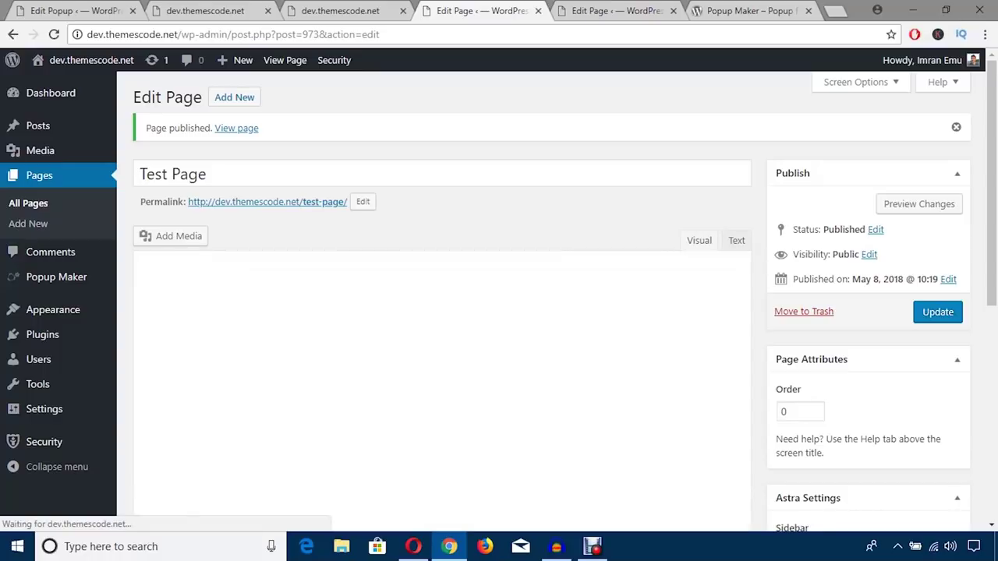
{"action": "scroll", "coordinate": [551, 302], "scroll_direction": "down", "scroll_amount": 2}
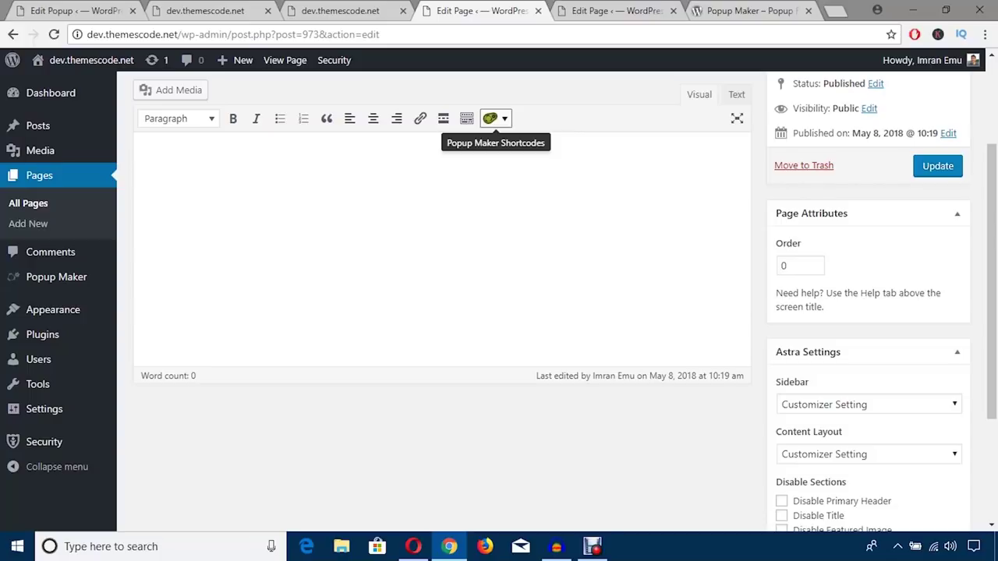
Start a Popup Trigger shortcode in the page content and select My First Pop Up as its targeted popup
{"action": "left_click", "coordinate": [496, 119]}
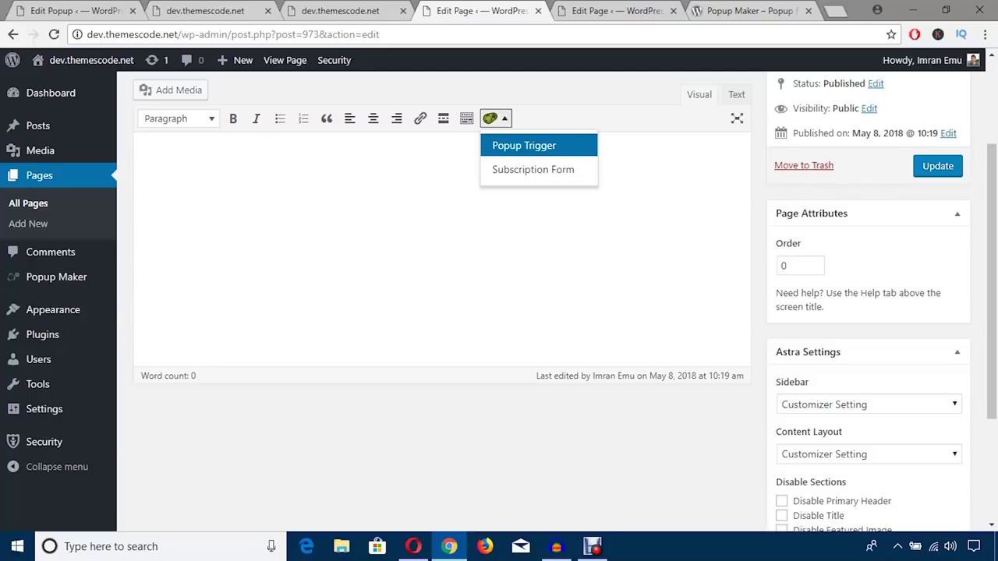
{"action": "left_click", "coordinate": [524, 145]}
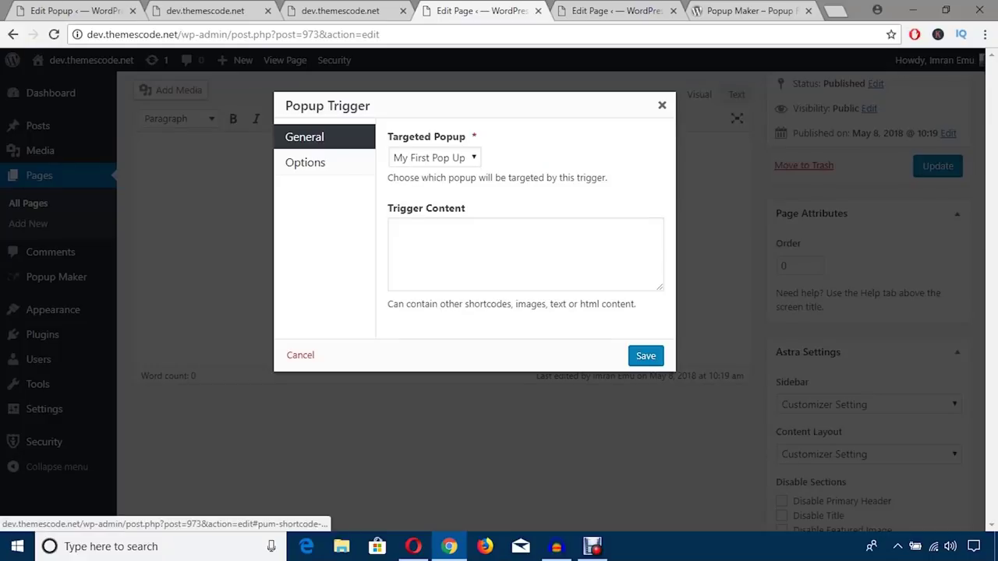
{"action": "left_click", "coordinate": [435, 157]}
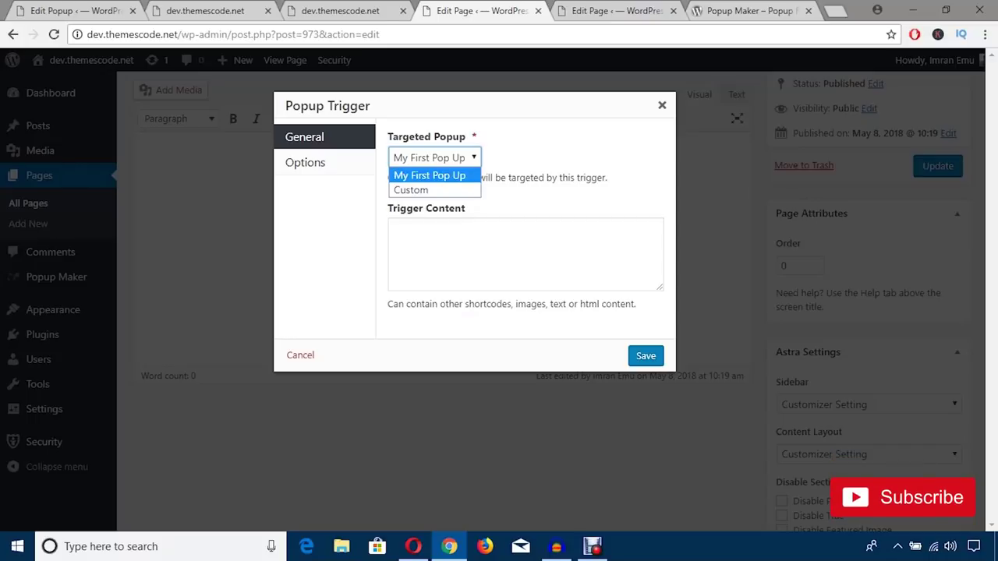
{"action": "left_click", "coordinate": [430, 176]}
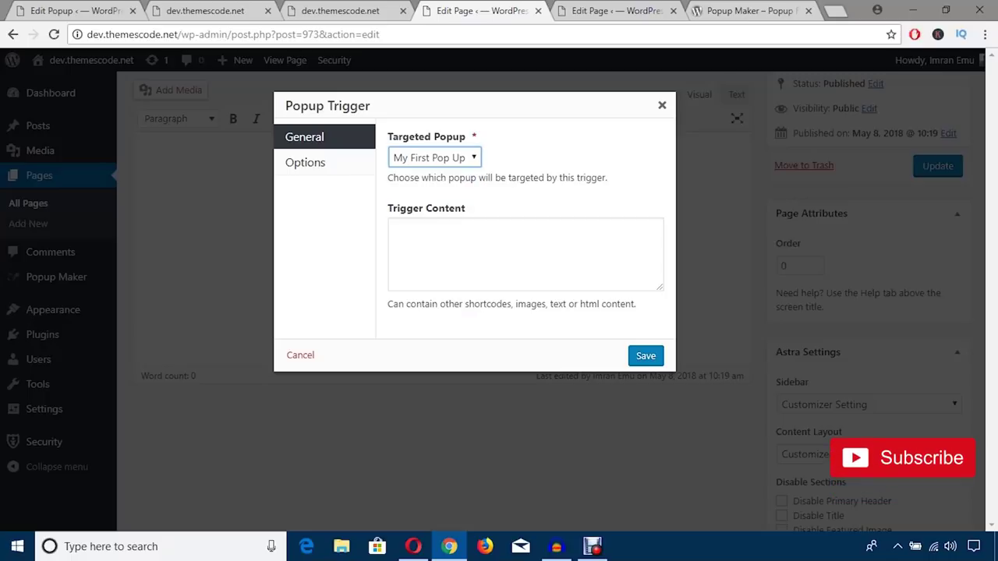
Set the trigger content to "Show the pop up" with the HTML tag p, and save the Popup Trigger shortcode
{"action": "left_click", "coordinate": [499, 252]}
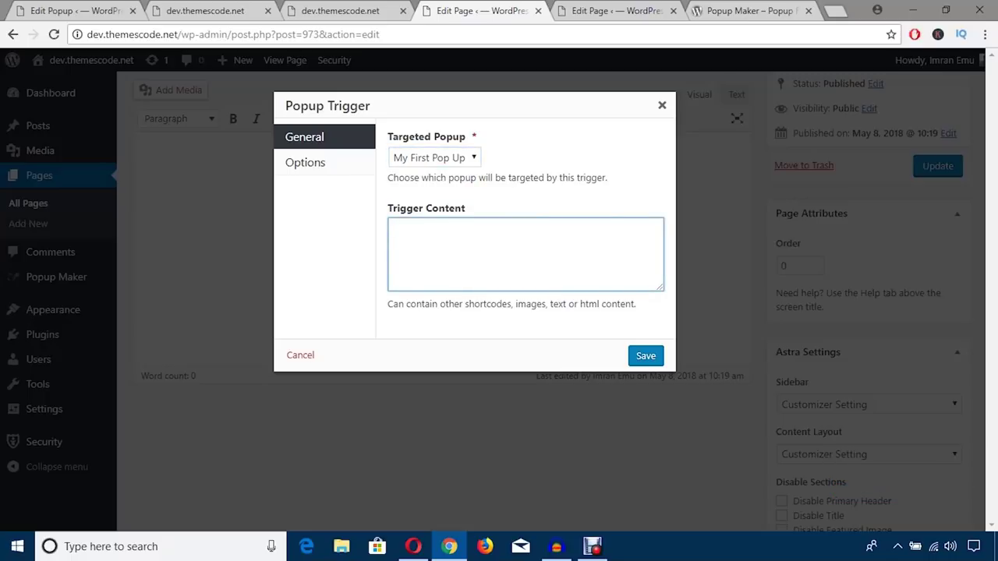
{"action": "type", "text": "Sh"}
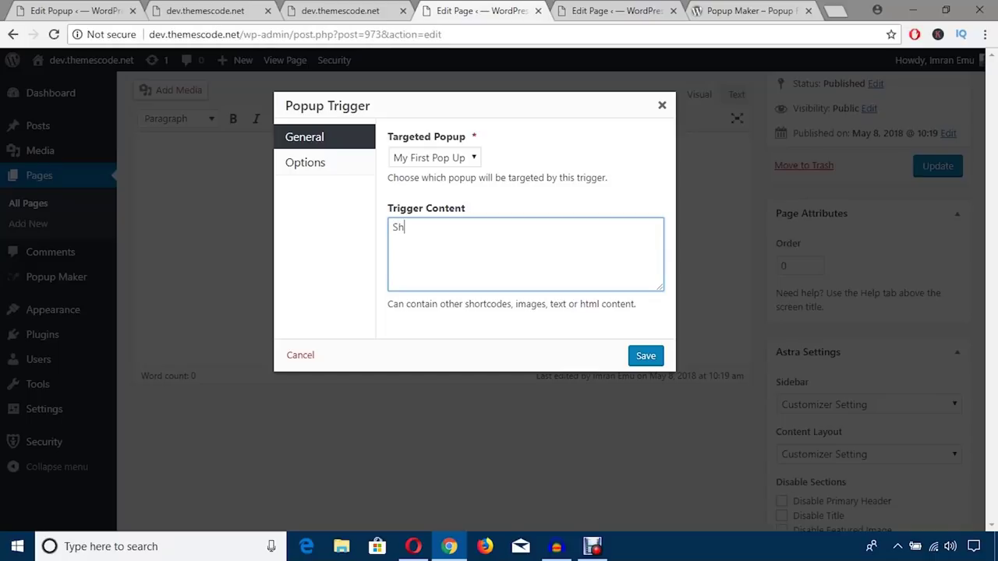
{"action": "type", "text": "ow the pop up"}
{"action": "left_click", "coordinate": [305, 162]}
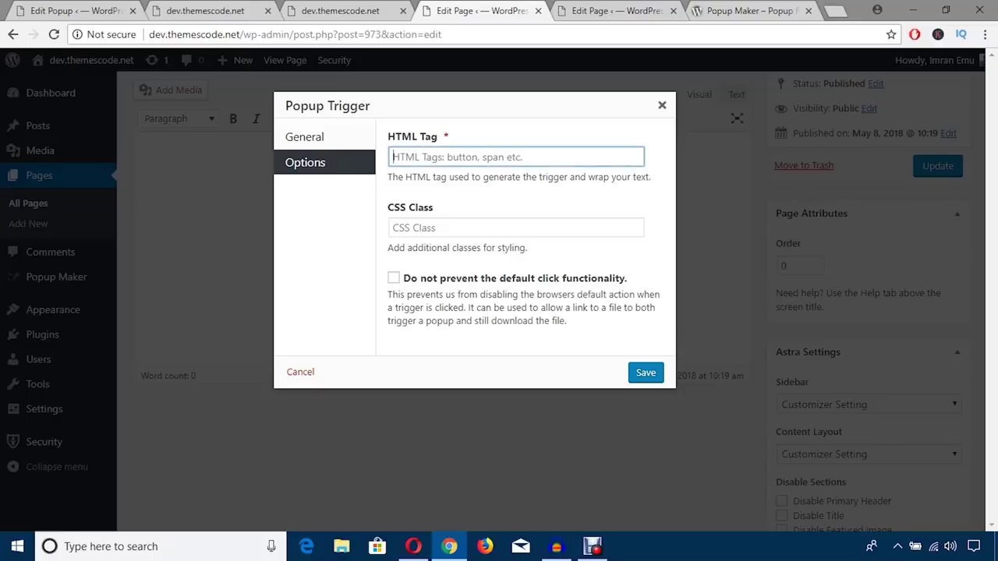
{"action": "type", "text": "p"}
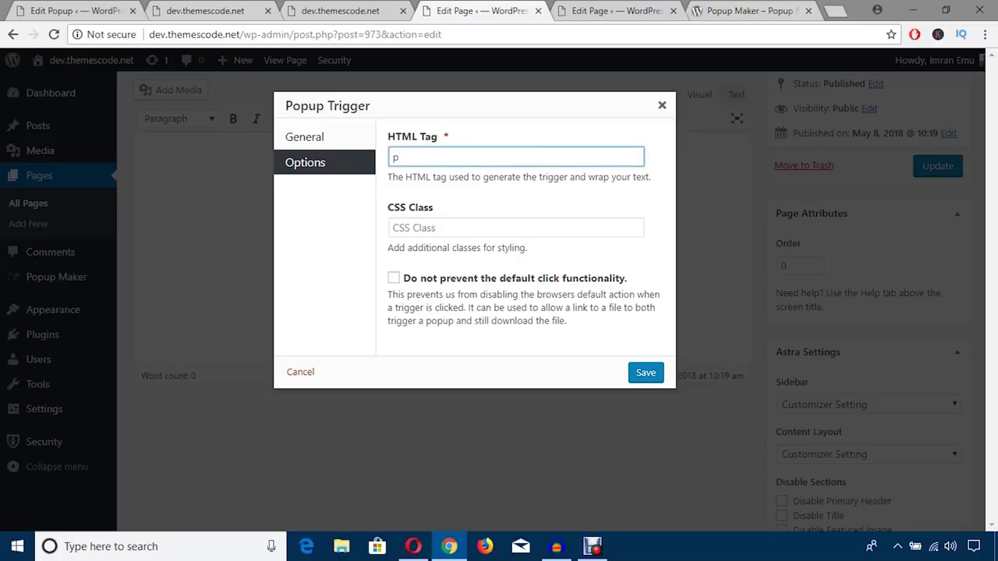
{"action": "left_click", "coordinate": [312, 137]}
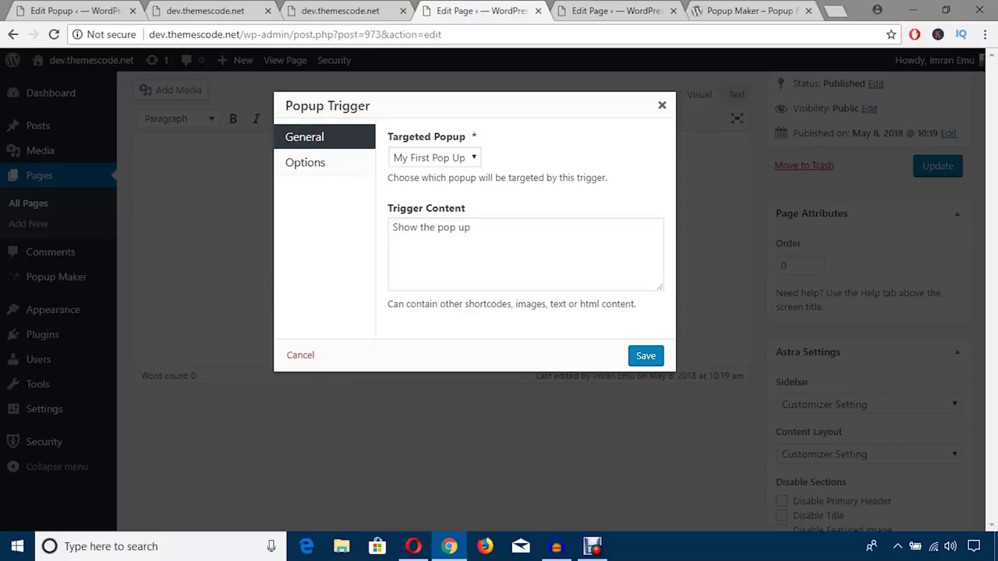
{"action": "left_click", "coordinate": [645, 356]}
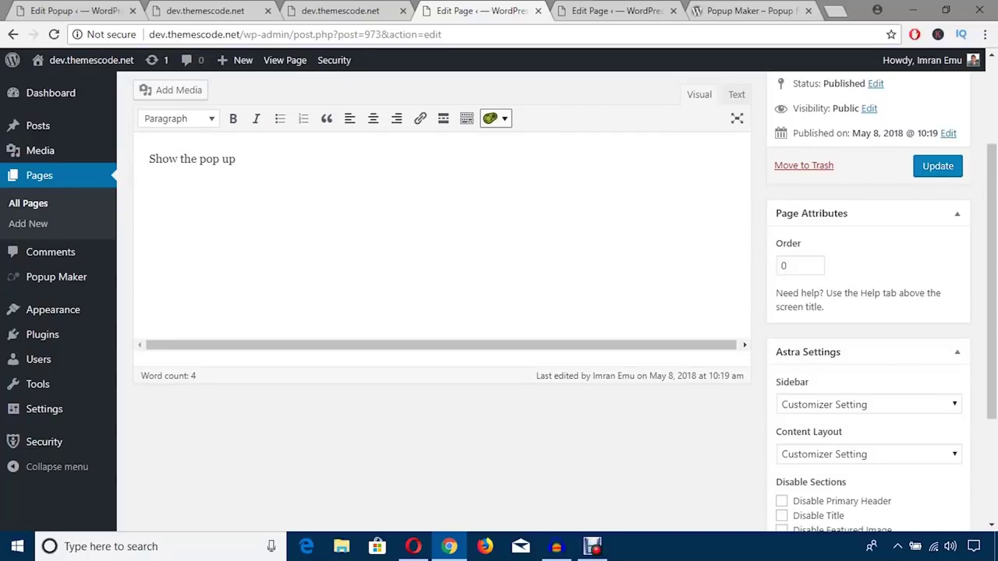
Update Test Page, view it in a new browser tab and dismiss the popup that covers it
{"action": "left_click", "coordinate": [938, 166]}
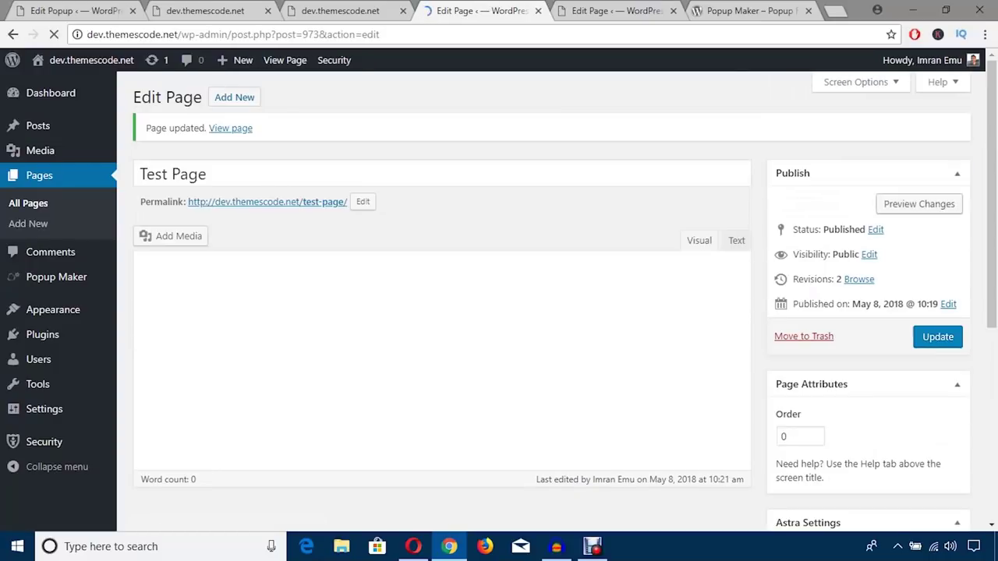
{"action": "right_click", "coordinate": [237, 129]}
{"action": "left_click", "coordinate": [285, 138]}
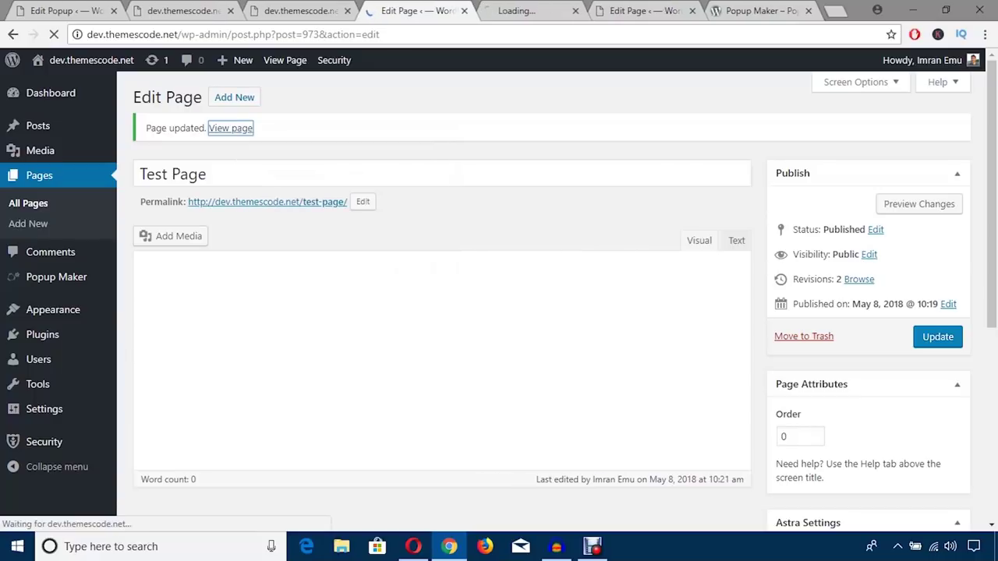
{"action": "left_click", "coordinate": [513, 10]}
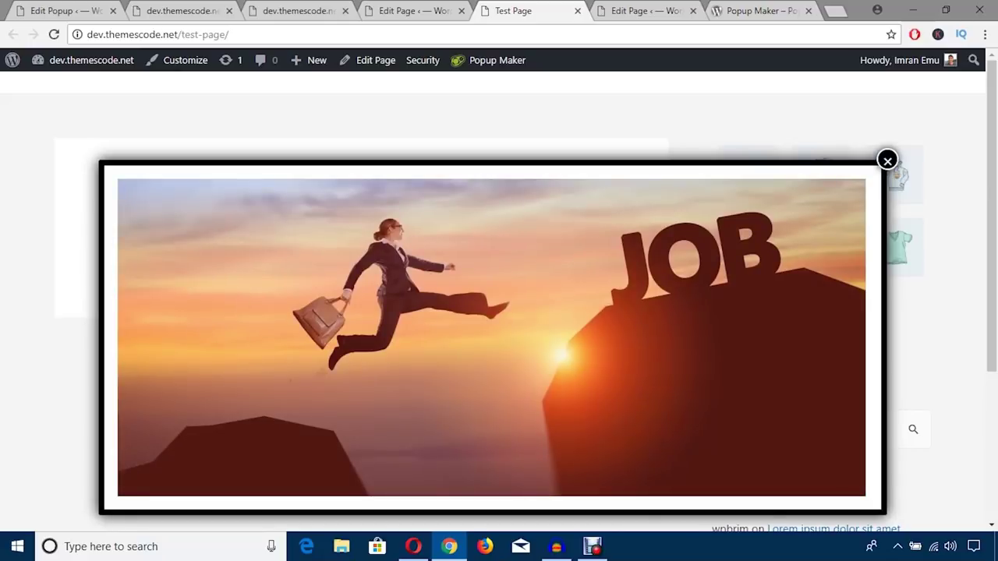
{"action": "key", "text": "Escape"}
{"action": "key", "text": "Escape"}
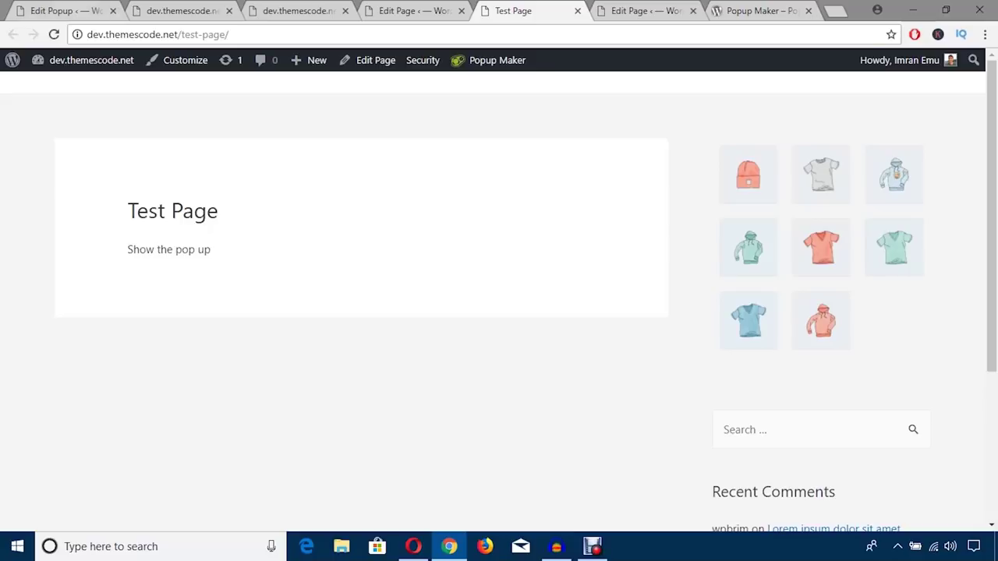
In the My First Pop Up editor, add a new cookie that is created On Popup Close
{"action": "left_click", "coordinate": [66, 11]}
{"action": "scroll", "coordinate": [499, 312], "scroll_direction": "down", "scroll_amount": 1}
{"action": "scroll", "coordinate": [499, 296], "scroll_direction": "down", "scroll_amount": 5}
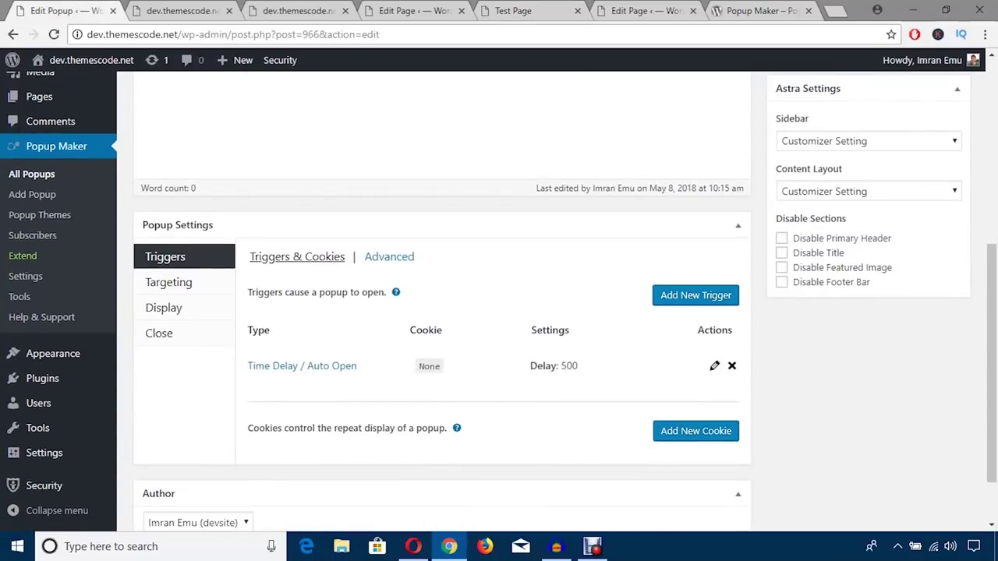
{"action": "scroll", "coordinate": [499, 297], "scroll_direction": "down", "scroll_amount": 1}
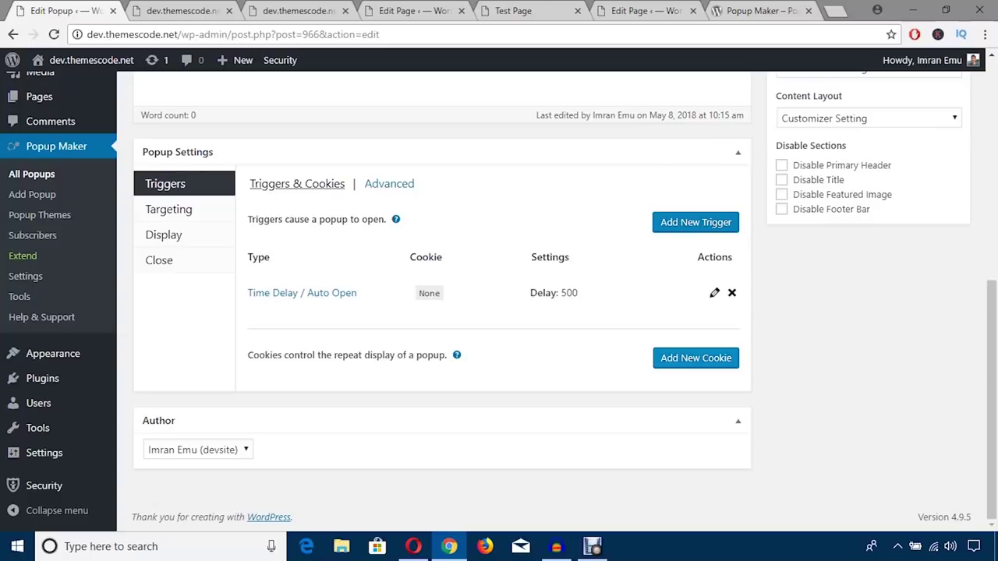
{"action": "left_click", "coordinate": [695, 358]}
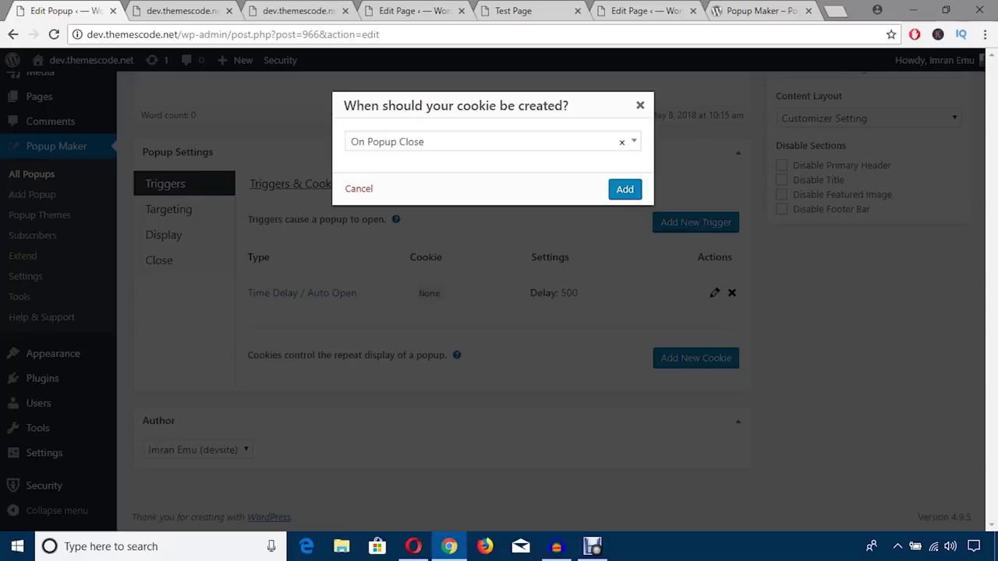
{"action": "left_click", "coordinate": [515, 142]}
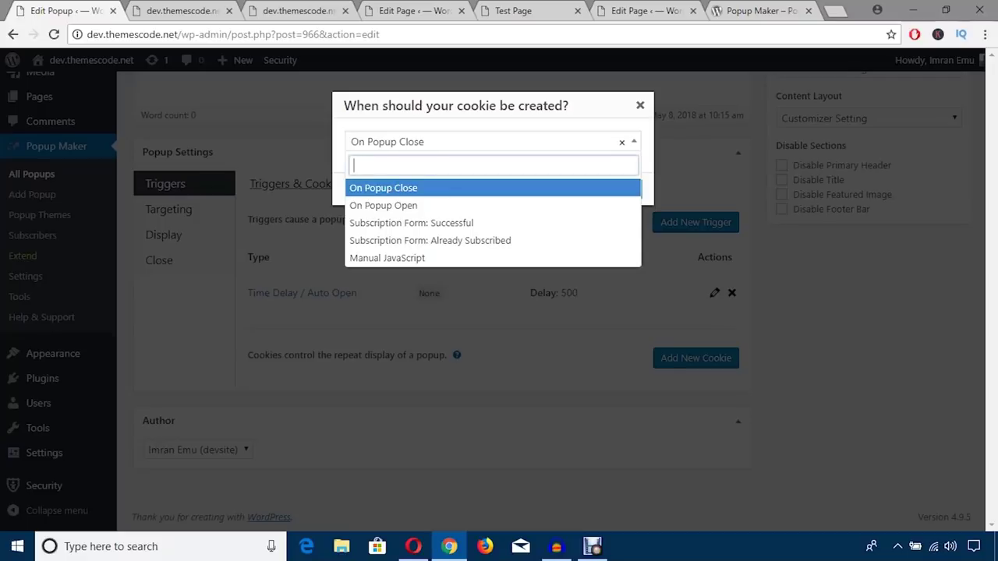
{"action": "left_click", "coordinate": [515, 142]}
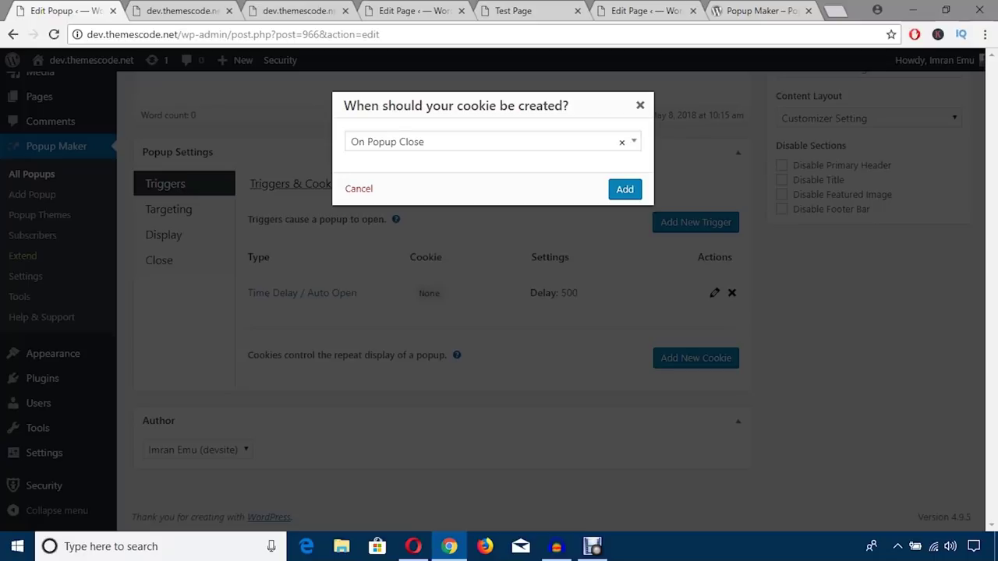
{"action": "left_click", "coordinate": [515, 142]}
{"action": "left_click", "coordinate": [436, 188]}
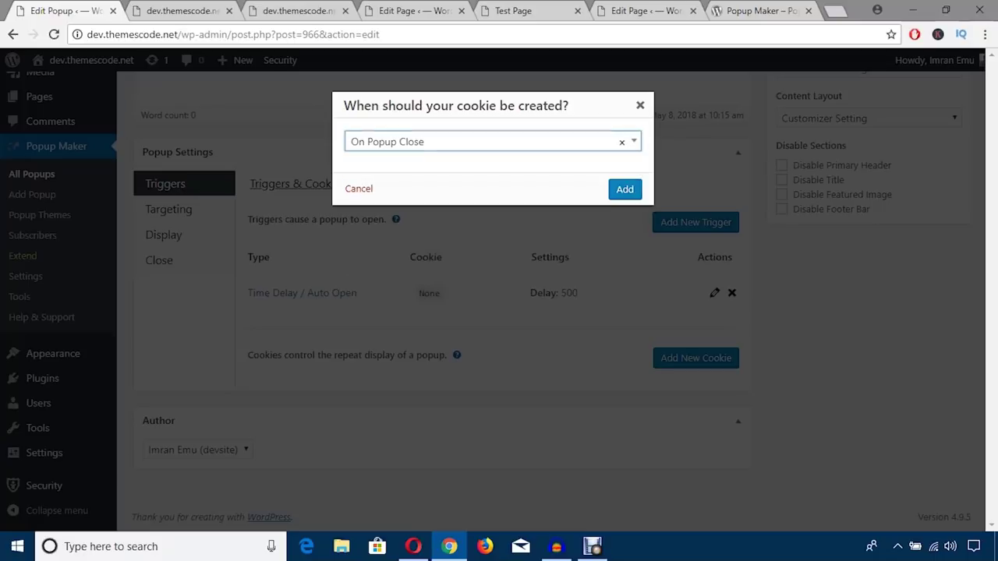
{"action": "left_click", "coordinate": [625, 191]}
{"action": "key", "text": "Return"}
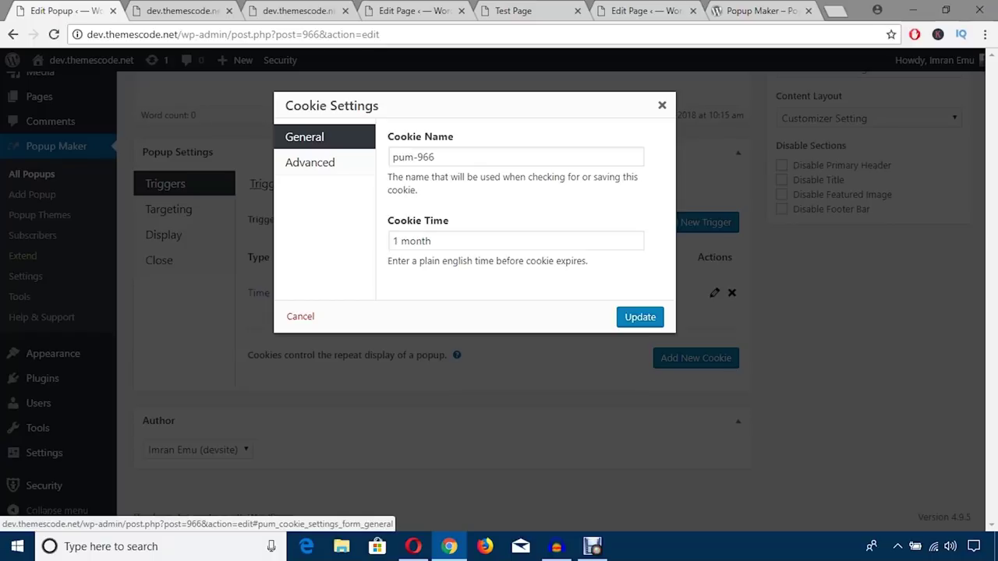
Name the new cookie stopnow
{"action": "key", "text": "Tab"}
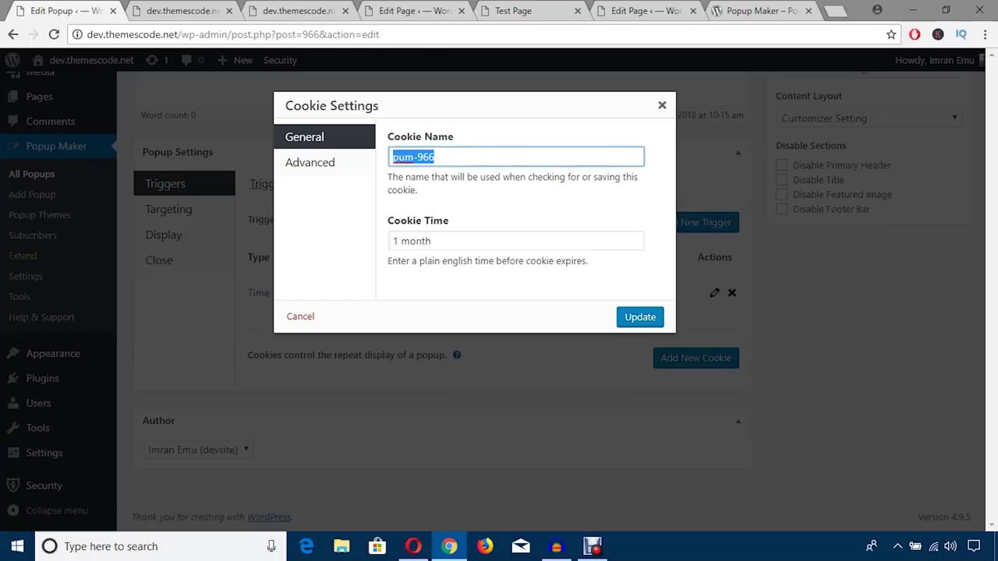
{"action": "type", "text": "st"}
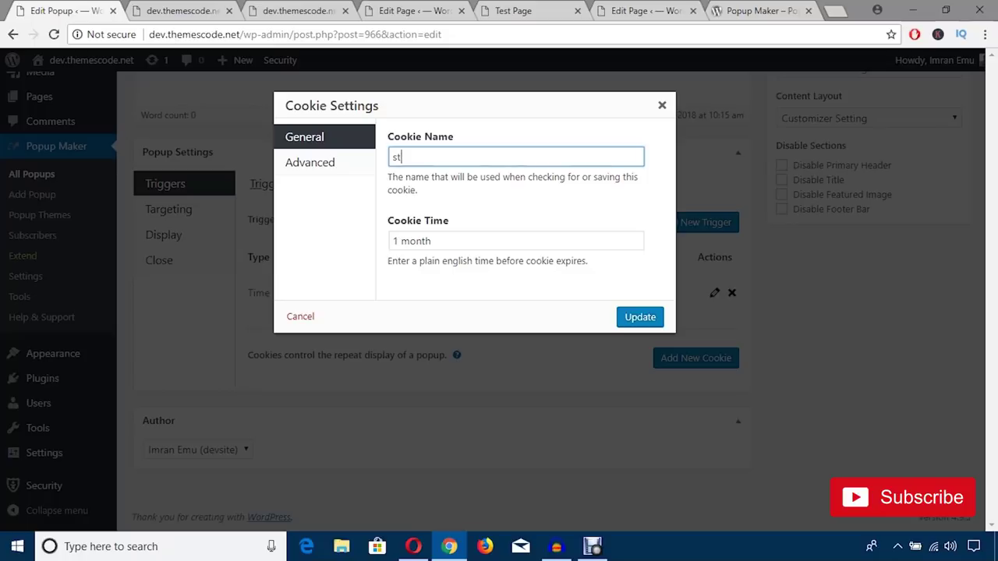
{"action": "left_click_drag", "start_coordinate": [411, 157], "coordinate": [362, 160]}
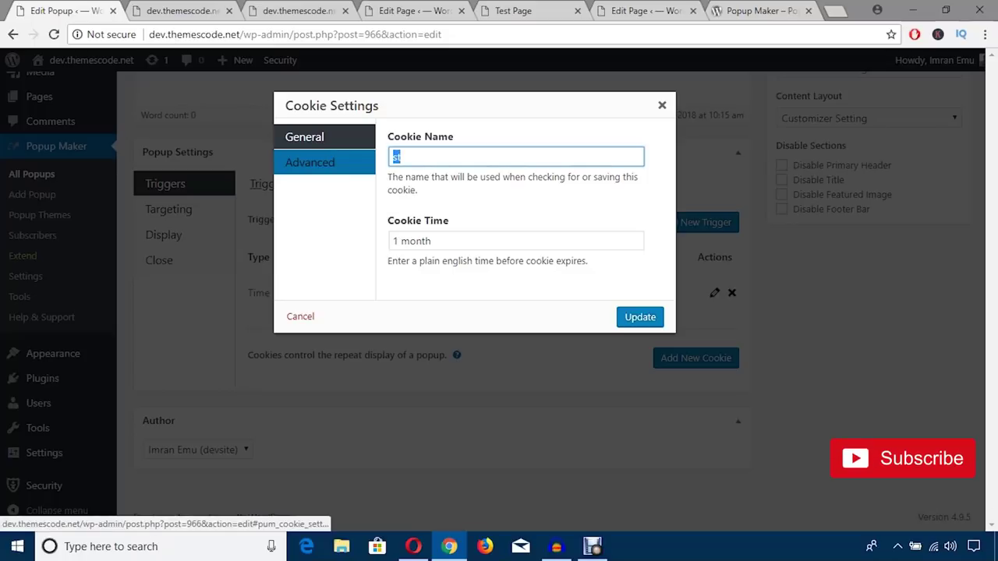
{"action": "type", "text": "sto"}
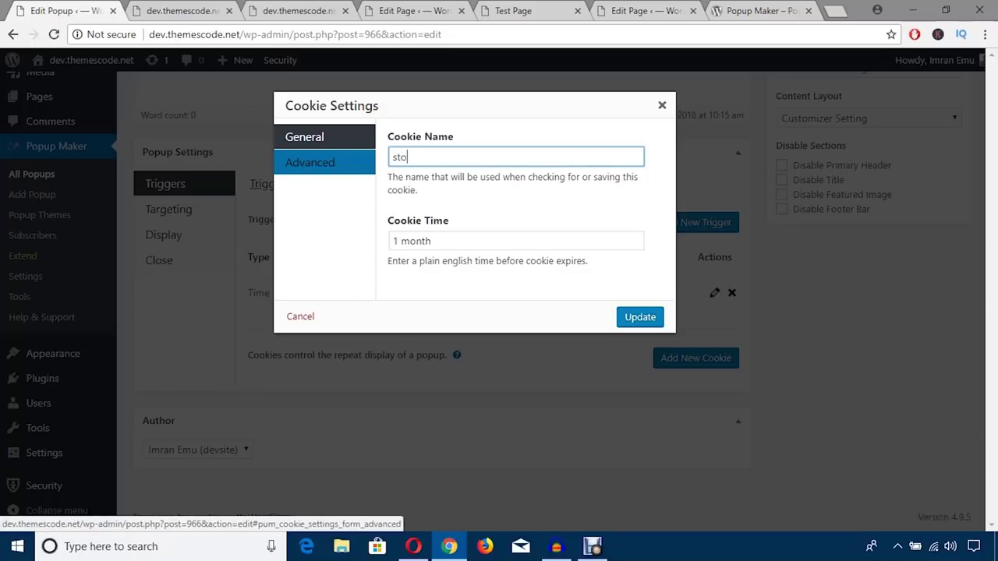
{"action": "type", "text": "pnow"}
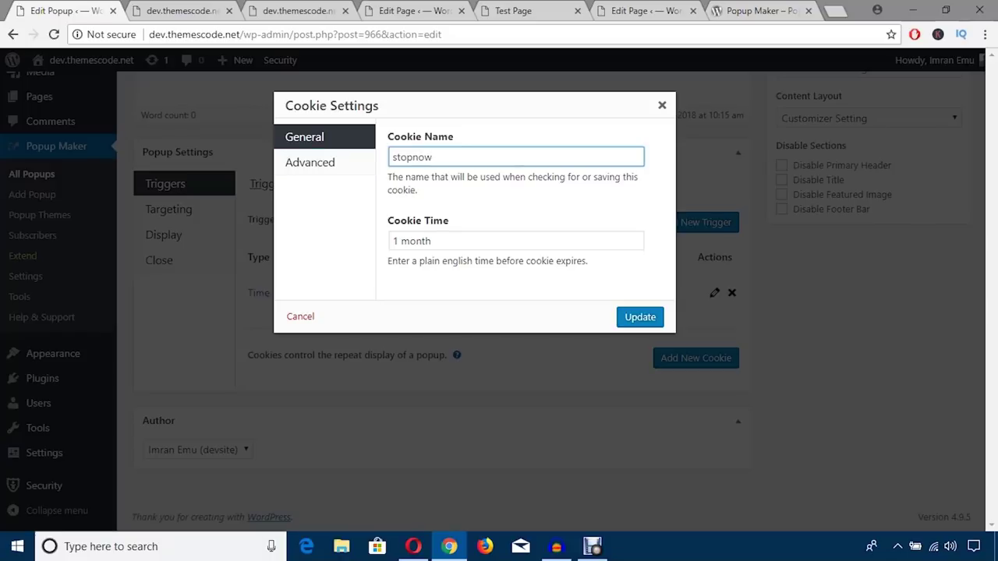
Set the cookie time to 1 day and apply the cookie settings
{"action": "left_click", "coordinate": [453, 241]}
{"action": "key", "text": "shift+Left"}
{"action": "key", "text": "shift+Left"}
{"action": "key", "text": "shift+Left"}
{"action": "key", "text": "shift+Left"}
{"action": "key", "text": "shift+Left"}
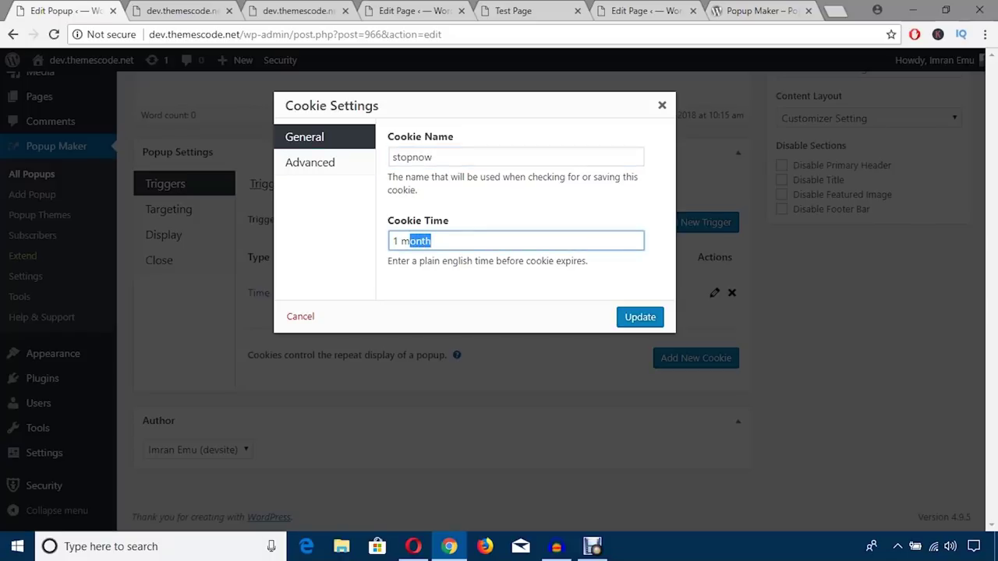
{"action": "key", "text": "shift+Right"}
{"action": "type", "text": "day"}
{"action": "left_click", "coordinate": [641, 318]}
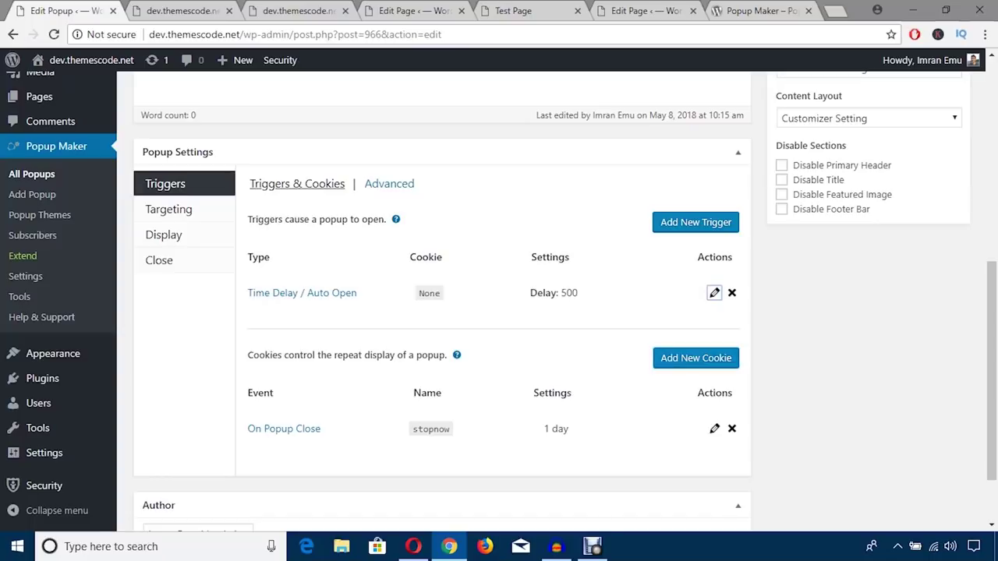
Assign the stopnow cookie to the Time Delay / Auto Open trigger and update the popup
{"action": "left_click", "coordinate": [714, 292]}
{"action": "left_click", "coordinate": [484, 230]}
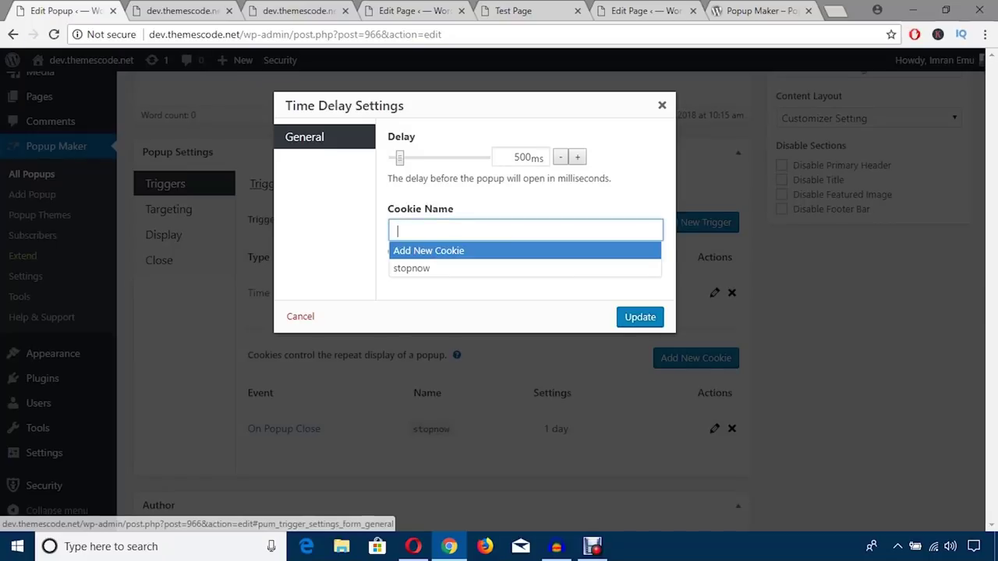
{"action": "left_click", "coordinate": [468, 268]}
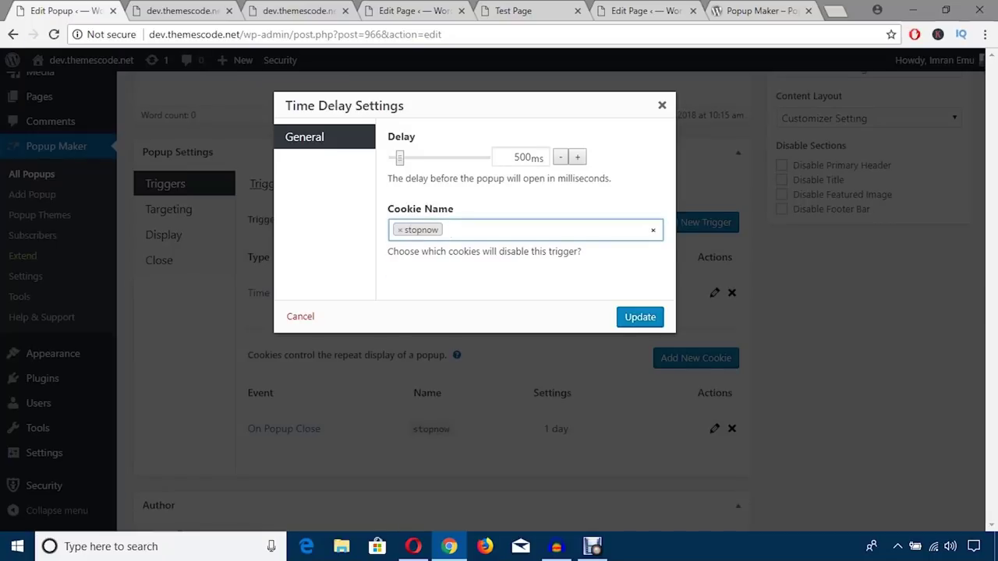
{"action": "left_click", "coordinate": [640, 316]}
{"action": "scroll", "coordinate": [499, 312], "scroll_direction": "up", "scroll_amount": 5}
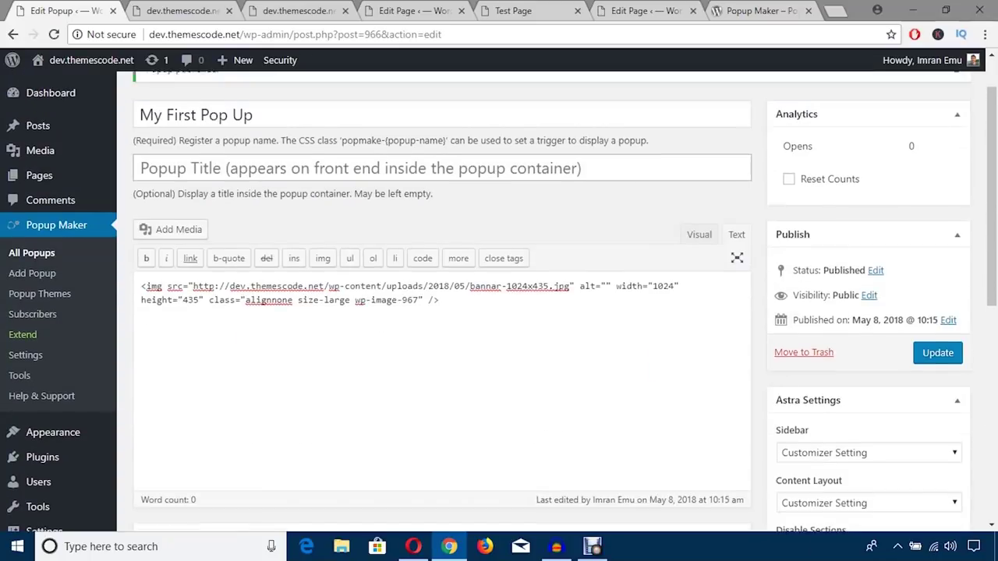
{"action": "scroll", "coordinate": [499, 312], "scroll_direction": "up", "scroll_amount": 1}
{"action": "left_click", "coordinate": [938, 411]}
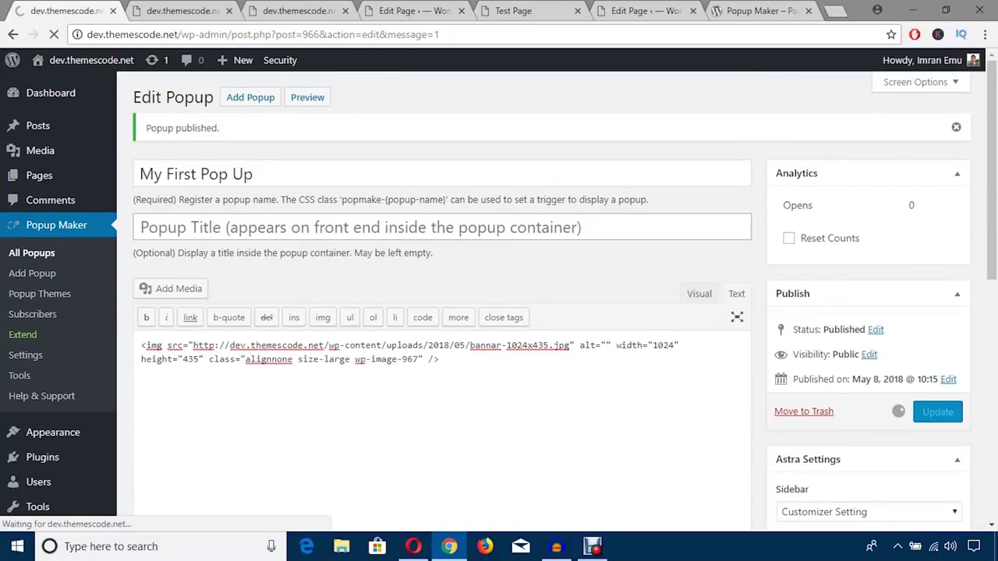
Reload the dev.themescode.net home page, close the popup and reload again to check whether the cookie stops it from reappearing
{"action": "left_click", "coordinate": [193, 11]}
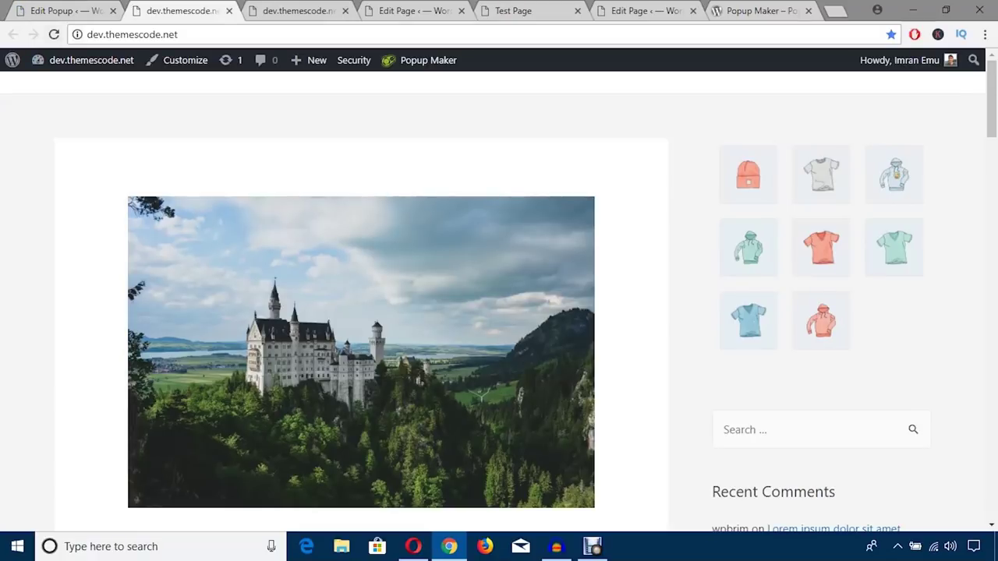
{"action": "left_click", "coordinate": [54, 34]}
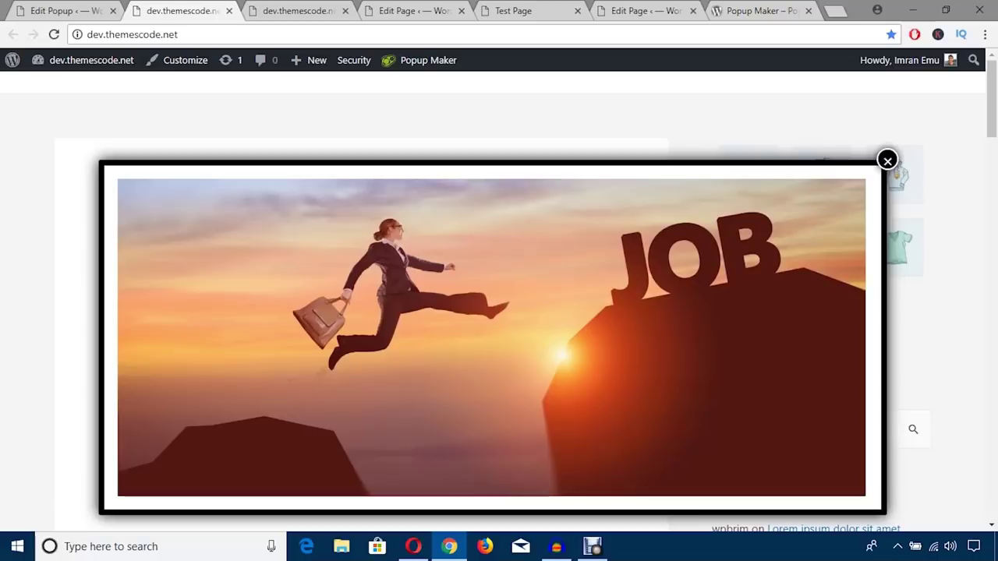
{"action": "left_click", "coordinate": [887, 161]}
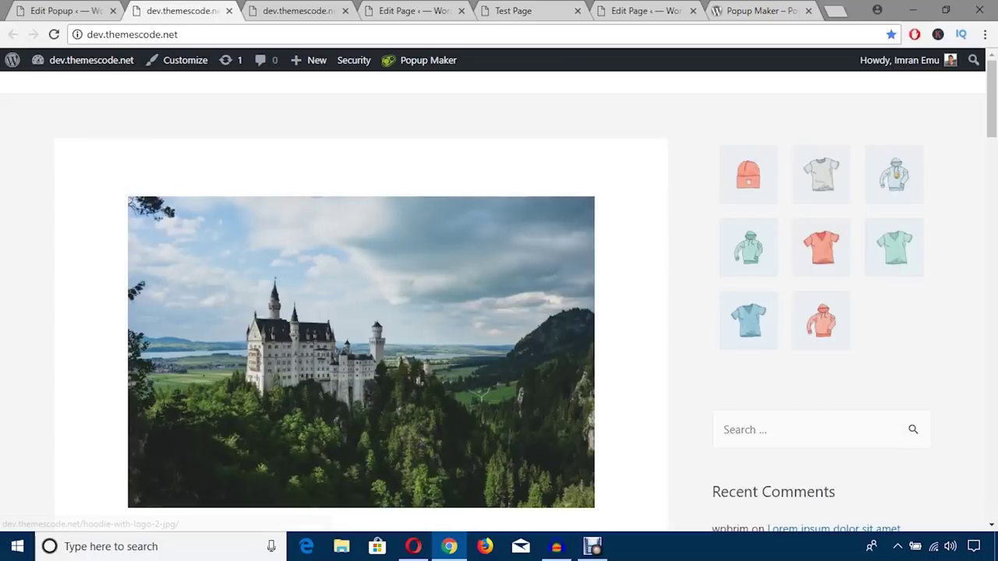
{"action": "left_click", "coordinate": [54, 35]}
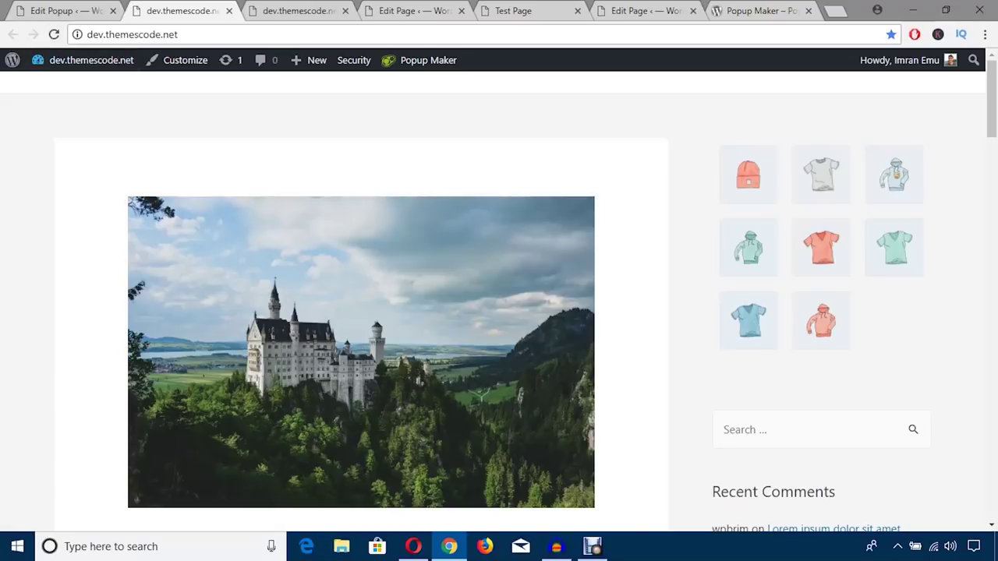
{"action": "left_click", "coordinate": [54, 35]}
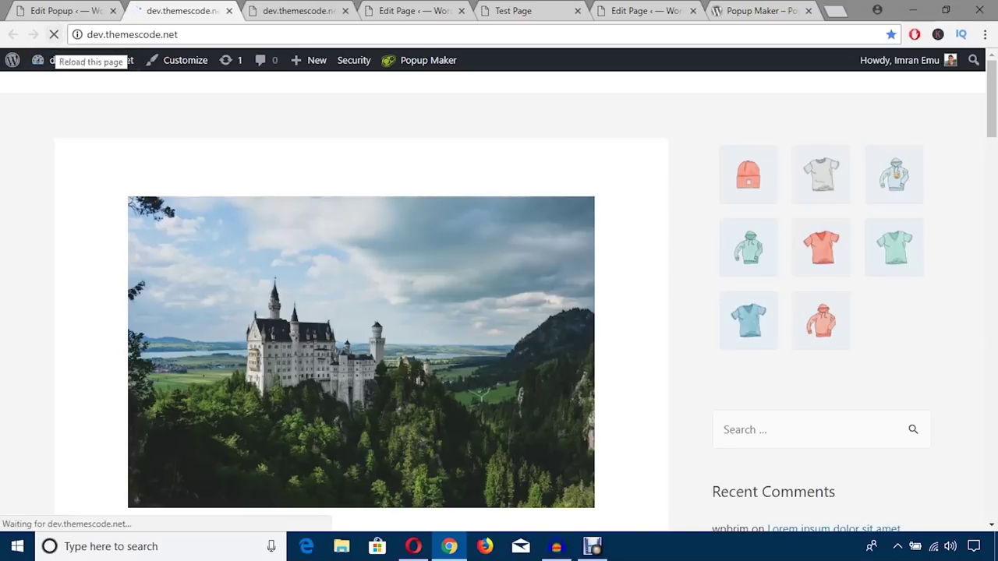
{"action": "left_click", "coordinate": [63, 11]}
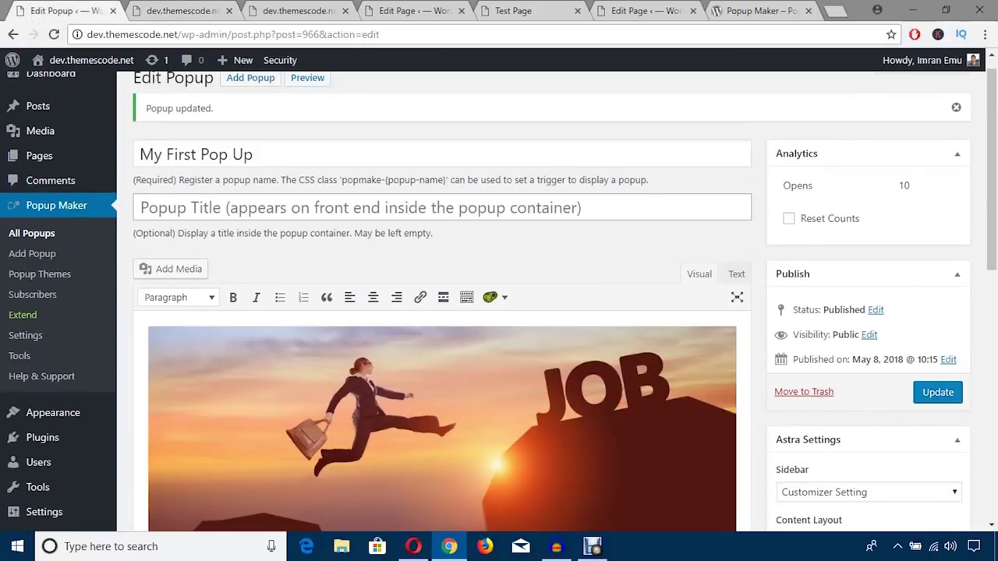
{"action": "left_click", "coordinate": [190, 11]}
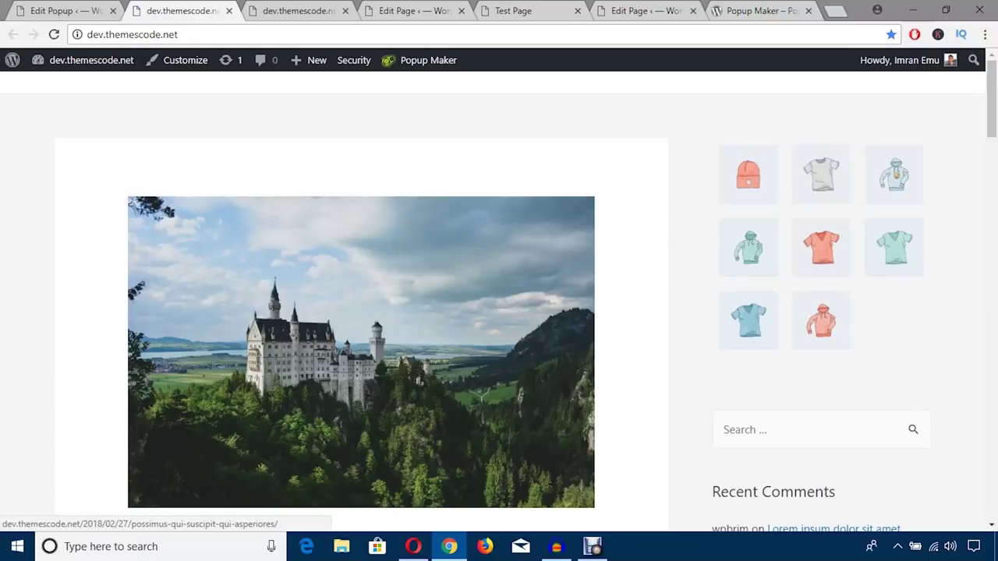
Remove the stopnow cookie from the Time Delay / Auto Open trigger and update the popup
{"action": "left_click", "coordinate": [82, 11]}
{"action": "scroll", "coordinate": [442, 304], "scroll_direction": "down", "scroll_amount": 7}
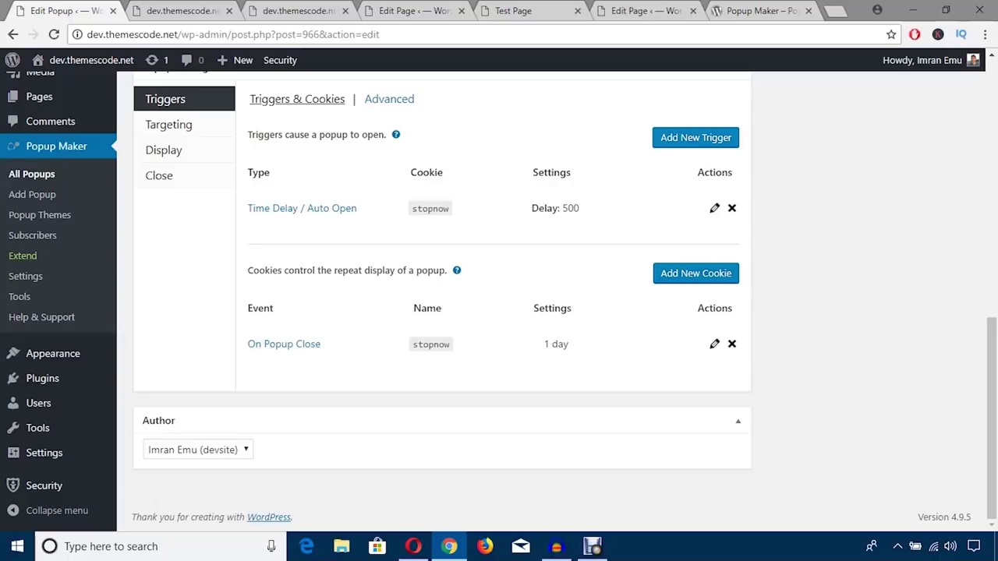
{"action": "left_click_drag", "start_coordinate": [544, 344], "coordinate": [569, 344]}
{"action": "left_click", "coordinate": [573, 347]}
{"action": "scroll", "coordinate": [499, 297], "scroll_direction": "up", "scroll_amount": 1}
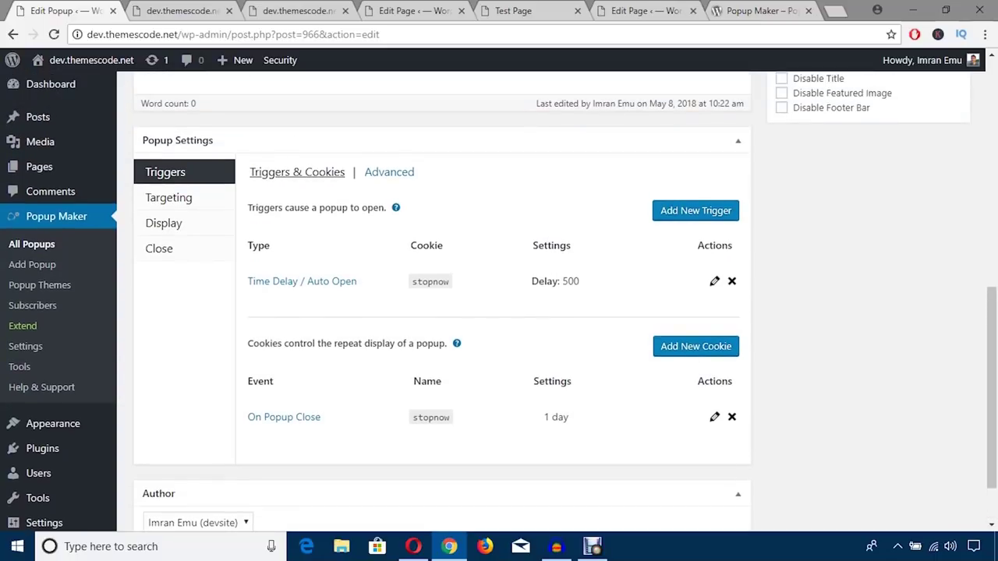
{"action": "left_click", "coordinate": [714, 281]}
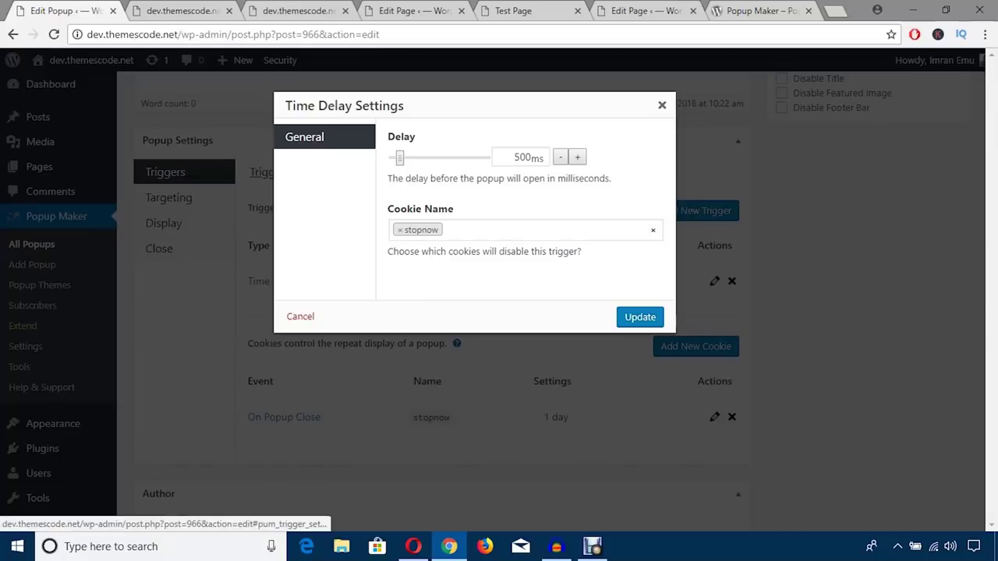
{"action": "left_click", "coordinate": [400, 230]}
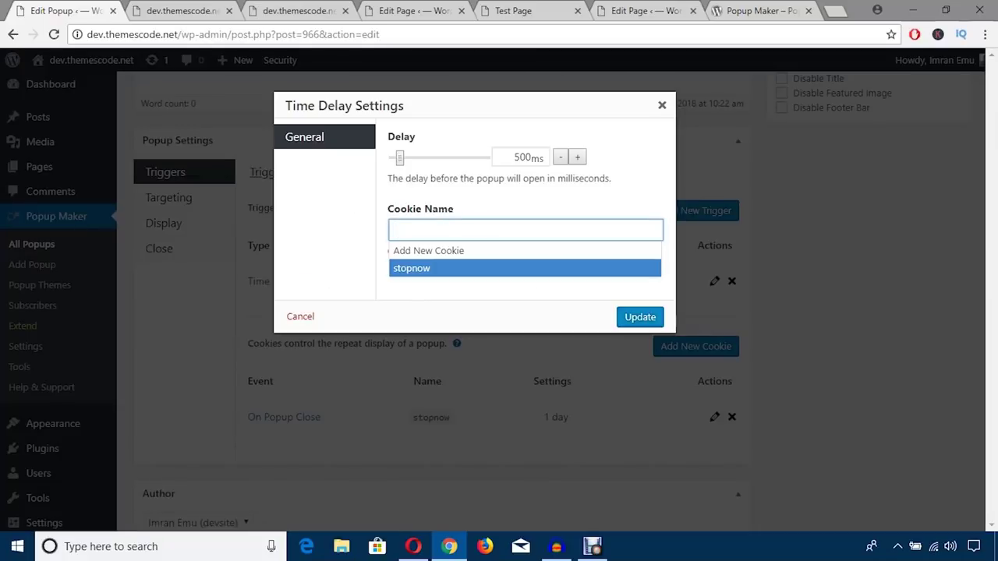
{"action": "key", "text": "Escape"}
{"action": "key", "text": "Return"}
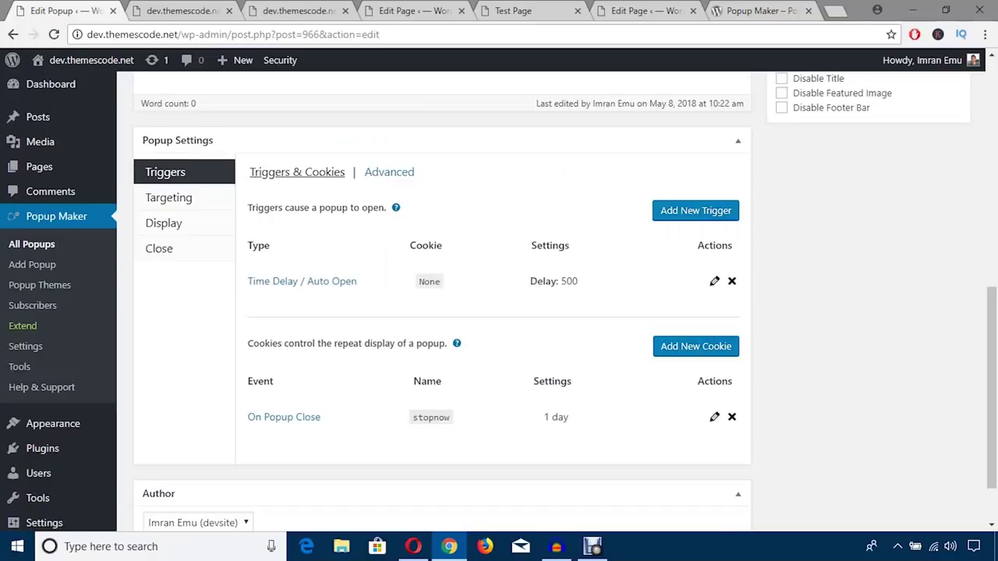
{"action": "scroll", "coordinate": [499, 296], "scroll_direction": "up", "scroll_amount": 5}
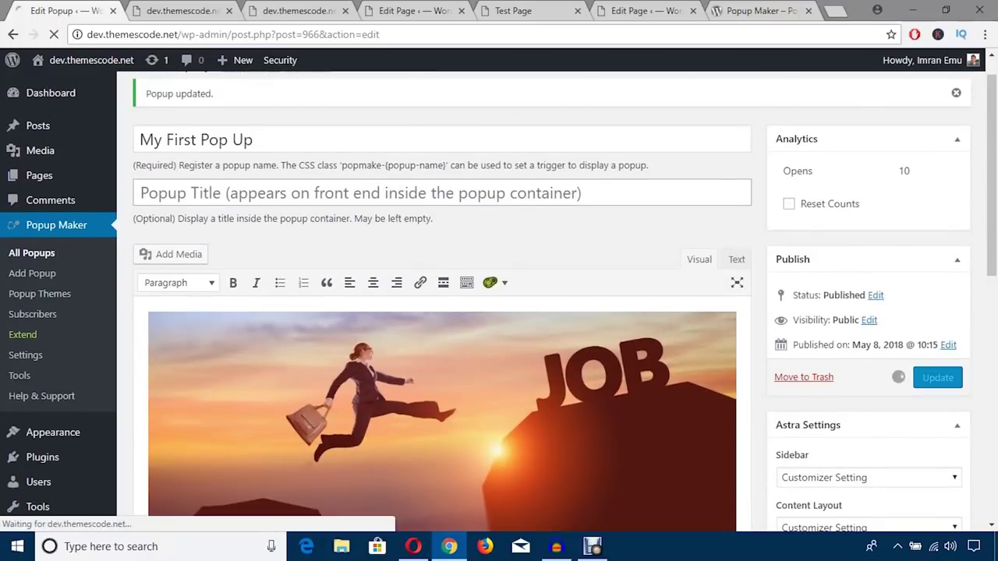
Reload the dev.themescode.net home page, close the popup and reload again to check whether it reappears without the trigger cookie
{"action": "key", "text": "ctrl+Tab"}
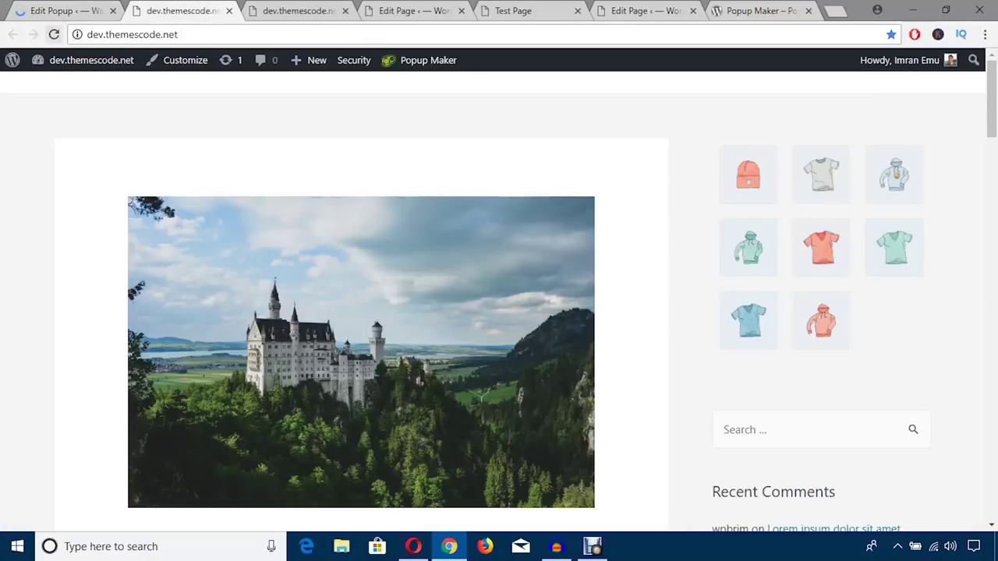
{"action": "left_click", "coordinate": [54, 34]}
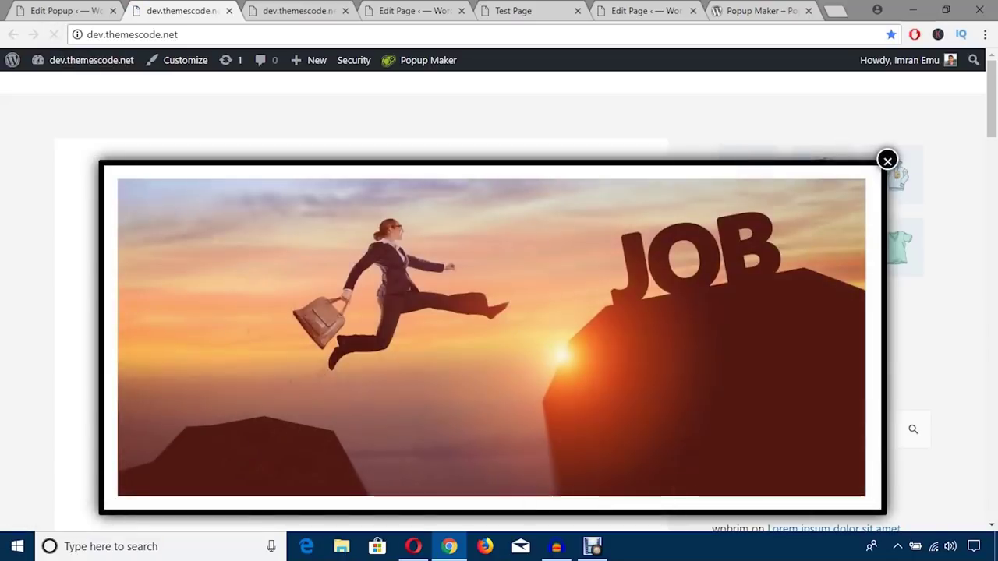
{"action": "left_click", "coordinate": [888, 161]}
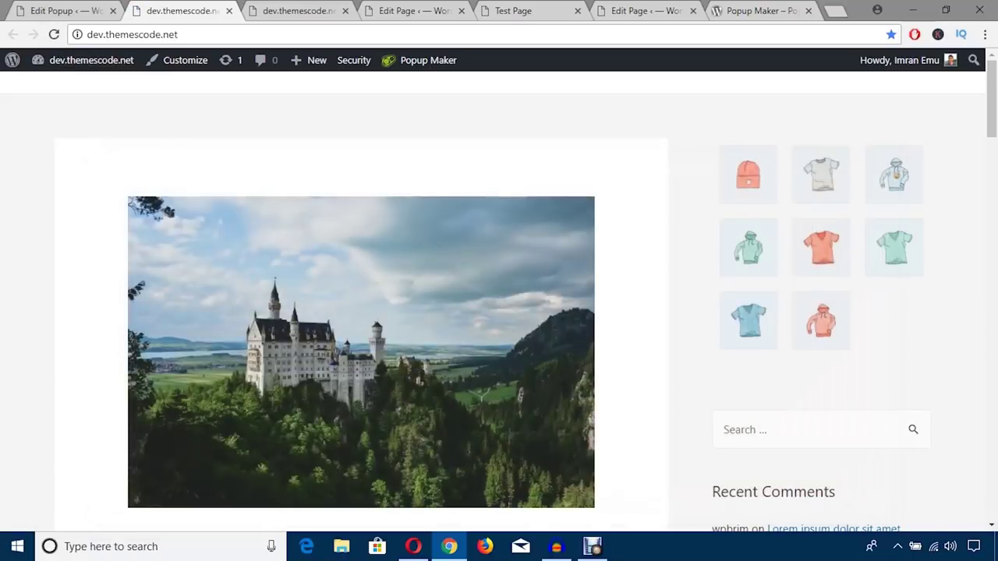
{"action": "left_click", "coordinate": [54, 34]}
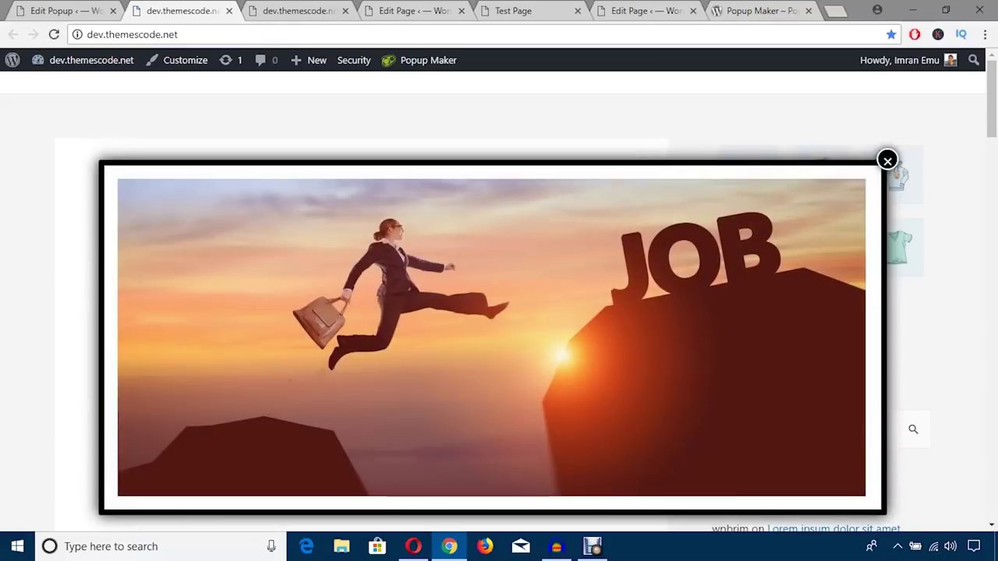
Review the popup's trigger and cookie settings, highlighting the note about cookies controlling the repeat display
{"action": "key", "text": "ctrl+shift+Tab"}
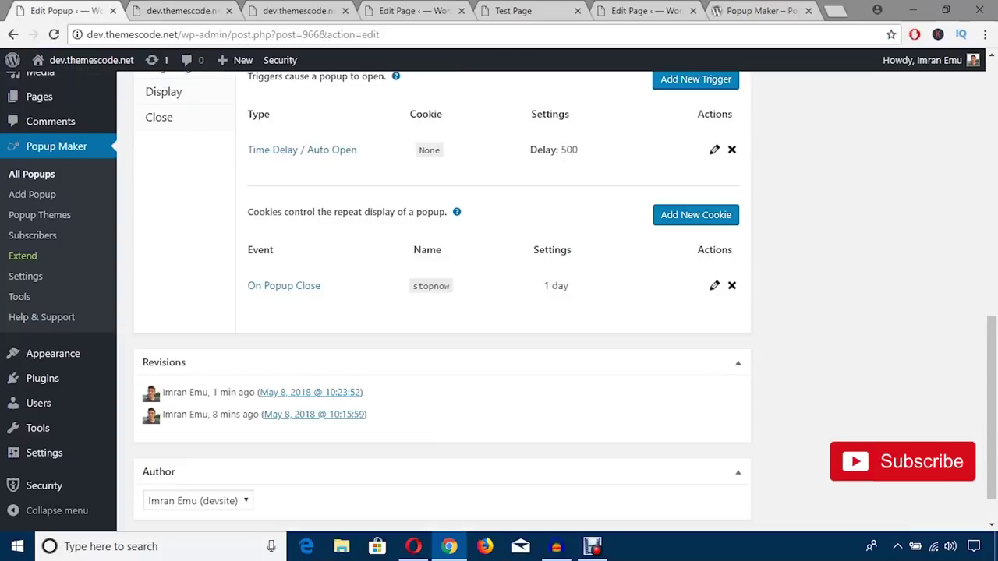
{"action": "scroll", "coordinate": [499, 301], "scroll_direction": "up", "scroll_amount": 1}
{"action": "scroll", "coordinate": [436, 312], "scroll_direction": "up", "scroll_amount": 2}
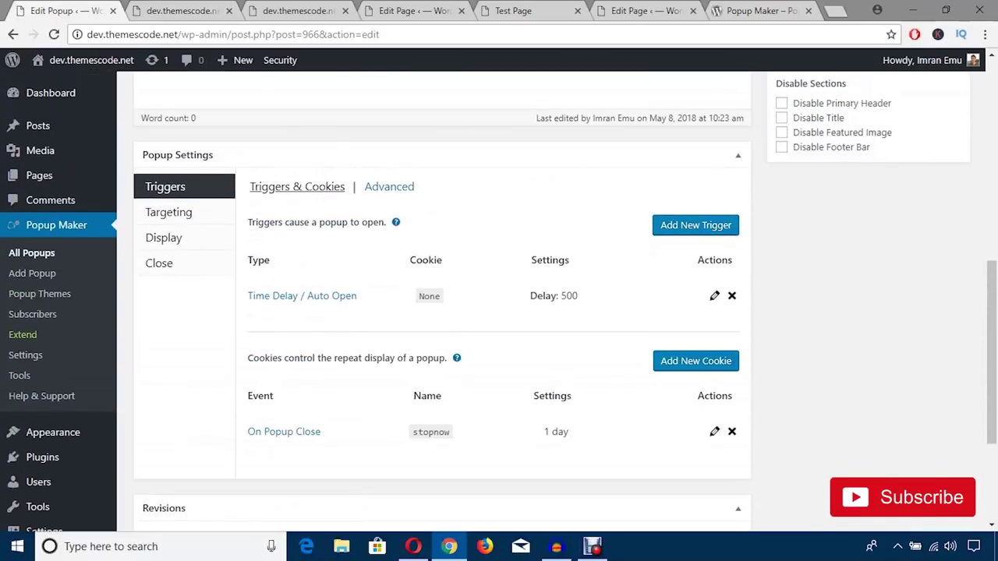
{"action": "left_click_drag", "start_coordinate": [247, 358], "coordinate": [313, 358]}
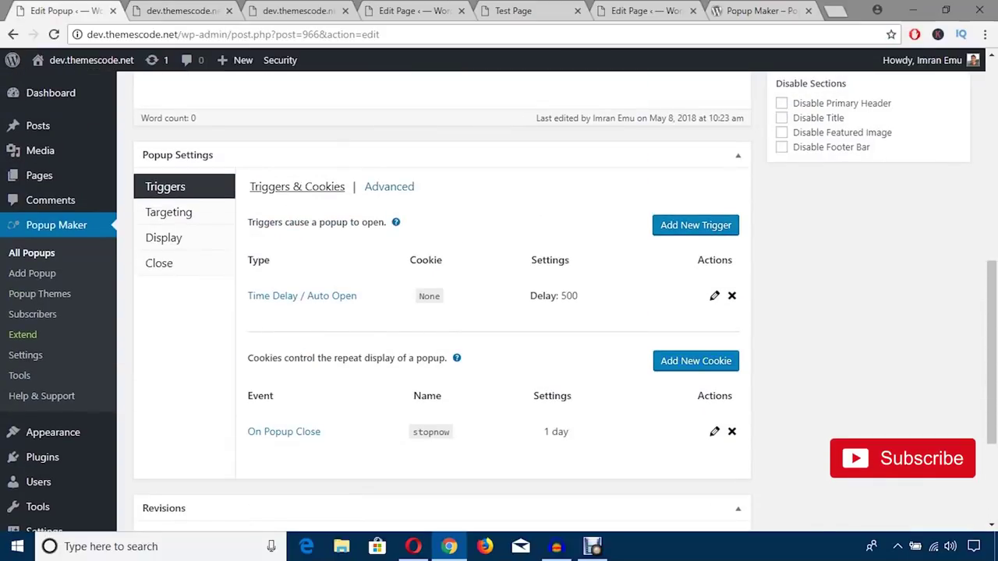
{"action": "left_click_drag", "start_coordinate": [247, 358], "coordinate": [455, 358]}
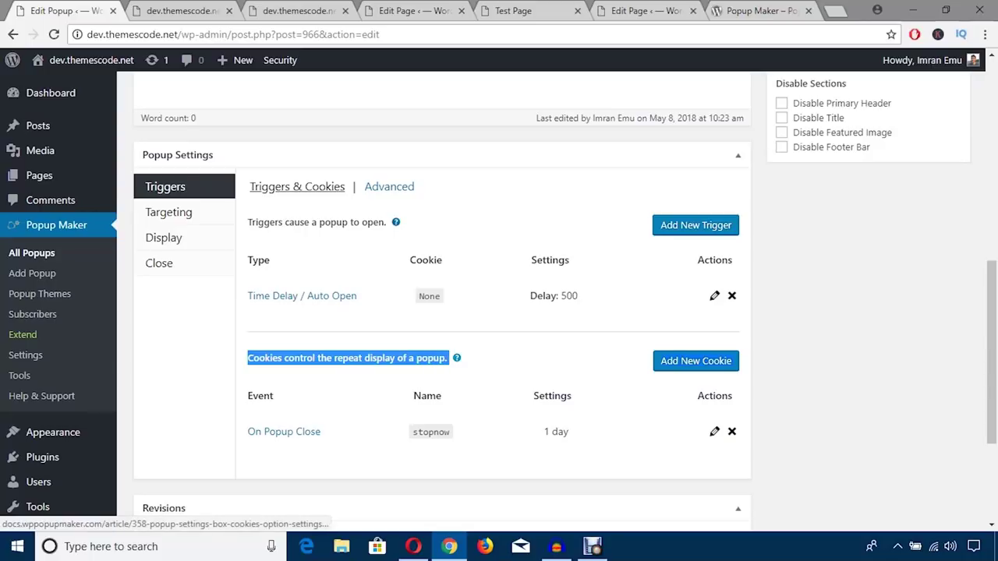
{"action": "left_click", "coordinate": [488, 363]}
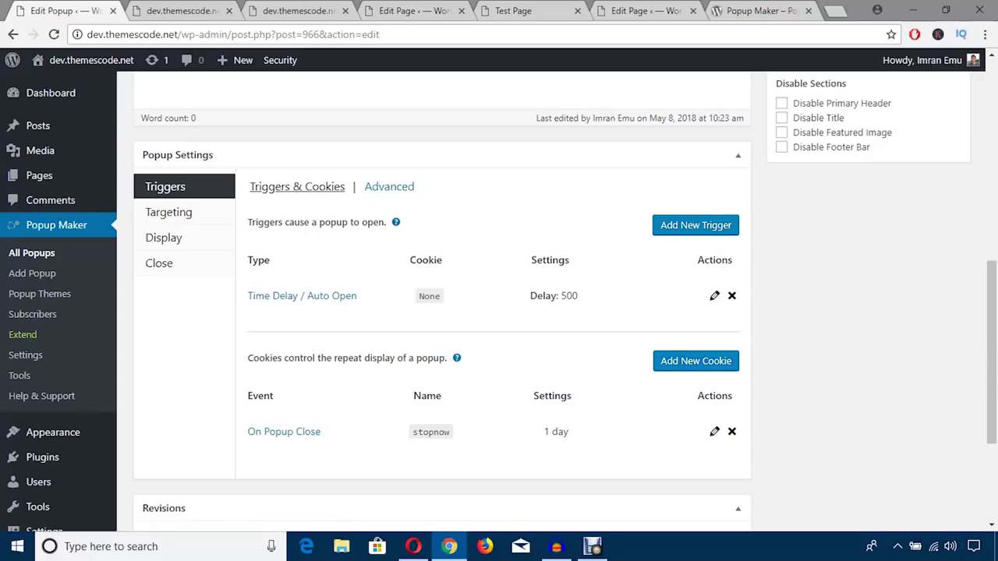
{"action": "left_click_drag", "start_coordinate": [248, 358], "coordinate": [445, 357]}
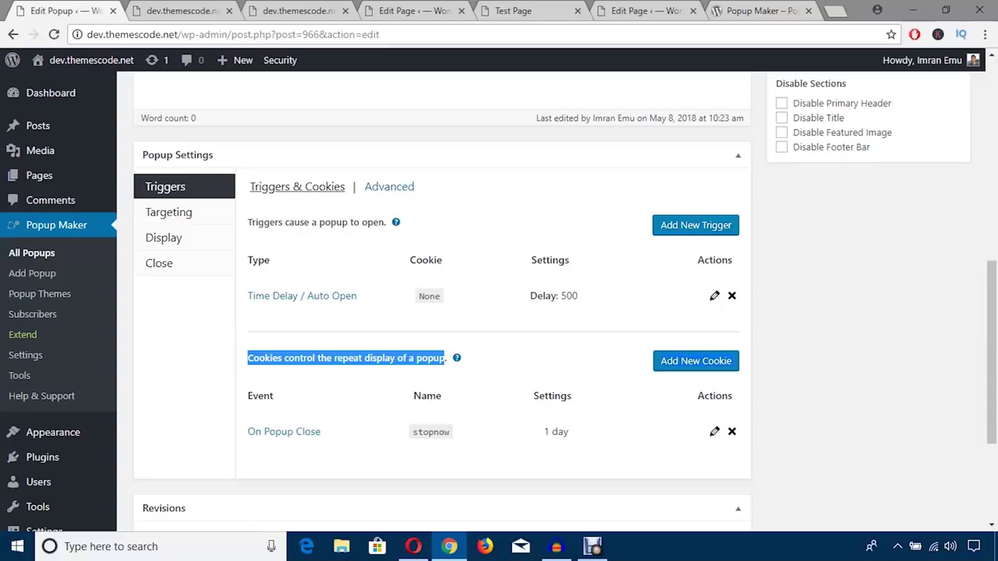
Look at the Popup Maker plugin page on wordpress.org, then open the list of all popups in the site admin
{"action": "left_click", "coordinate": [758, 11]}
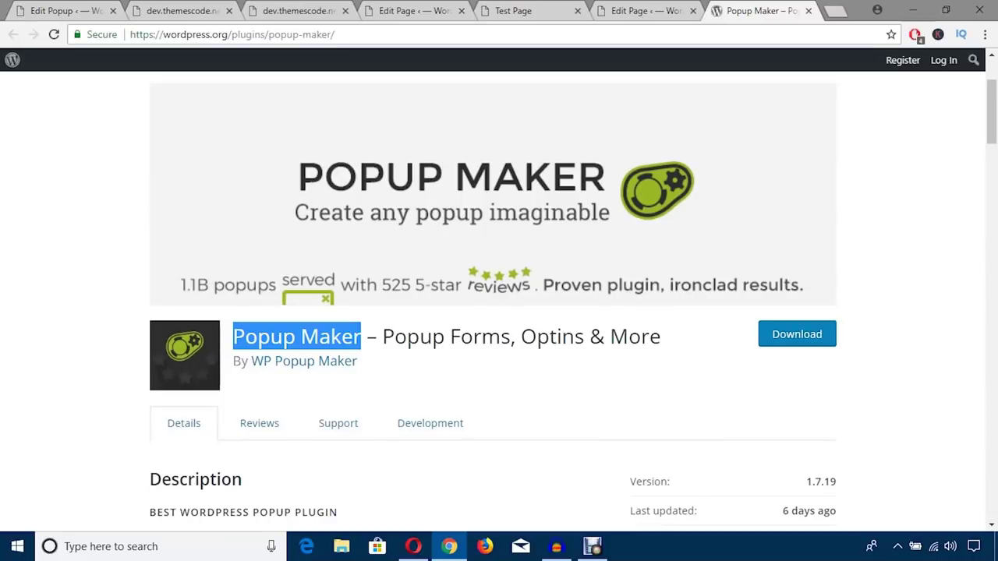
{"action": "left_click", "coordinate": [63, 11]}
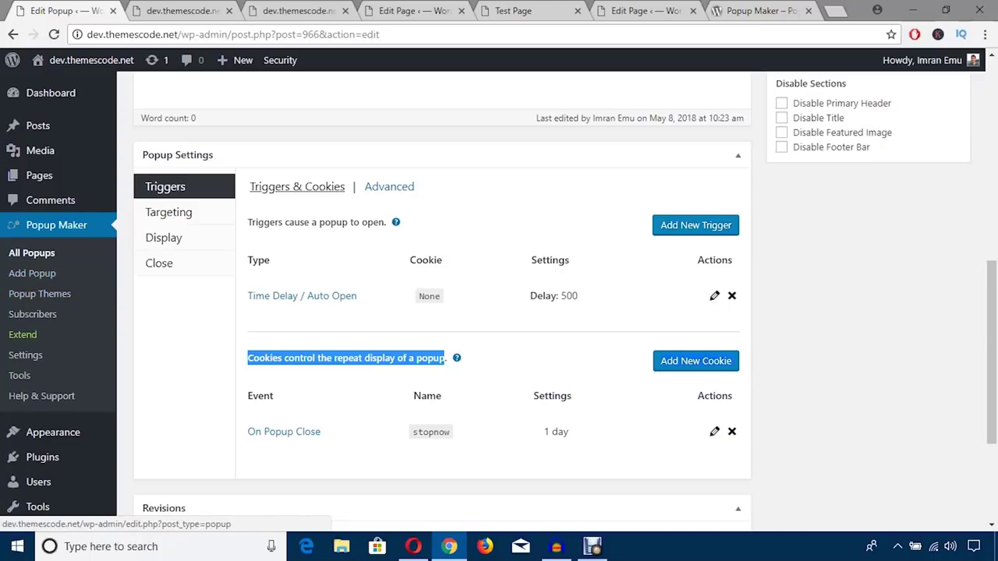
{"action": "left_click", "coordinate": [32, 252]}
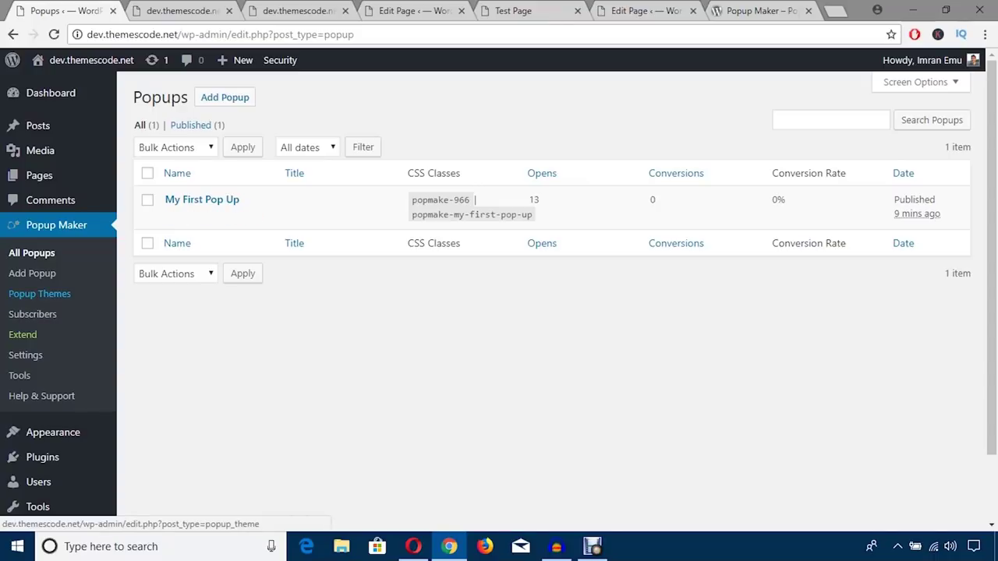
Open the Popup Themes list and look through the available themes
{"action": "left_click", "coordinate": [39, 294]}
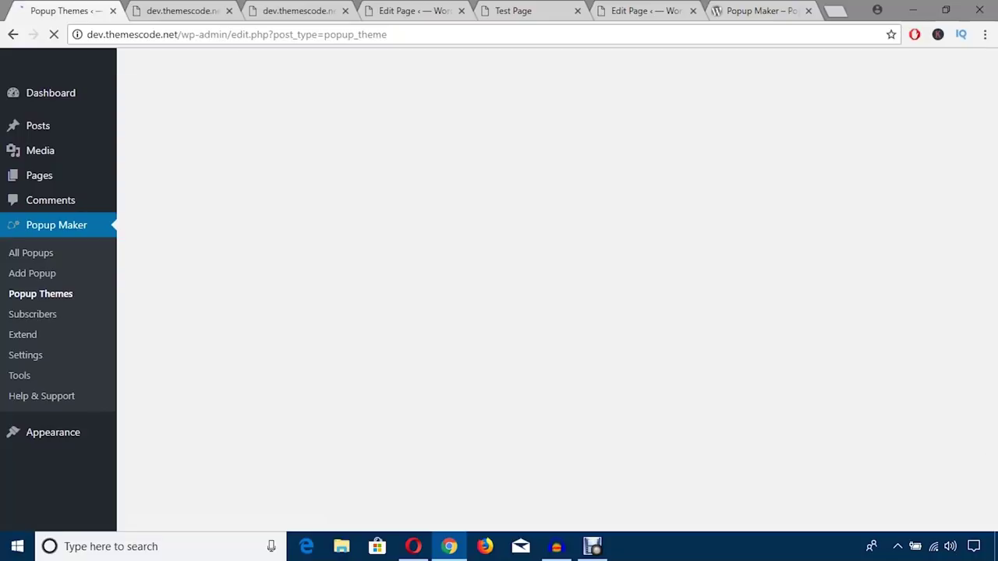
{"action": "scroll", "coordinate": [546, 296], "scroll_direction": "down", "scroll_amount": 2}
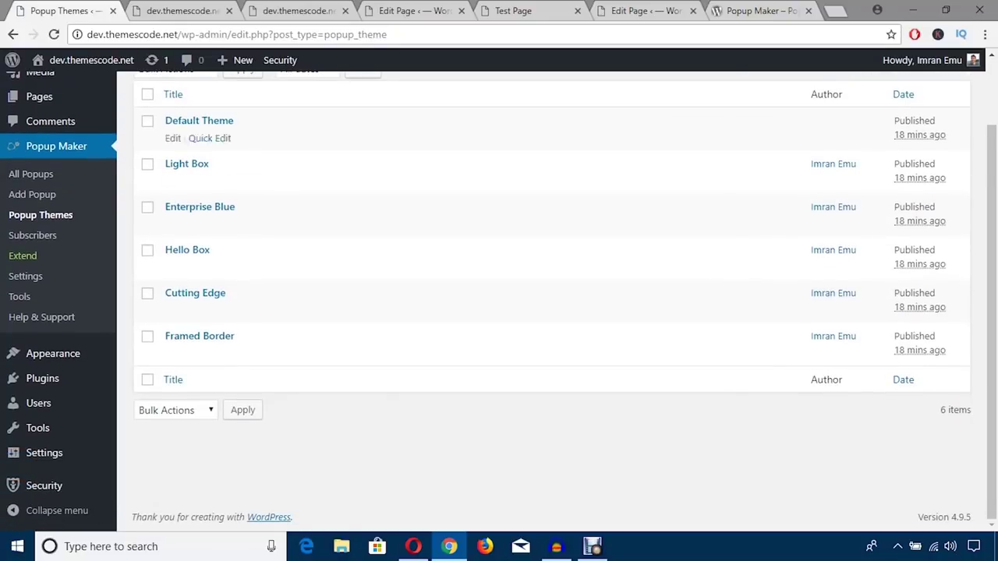
{"action": "scroll", "coordinate": [312, 343], "scroll_direction": "up", "scroll_amount": 2}
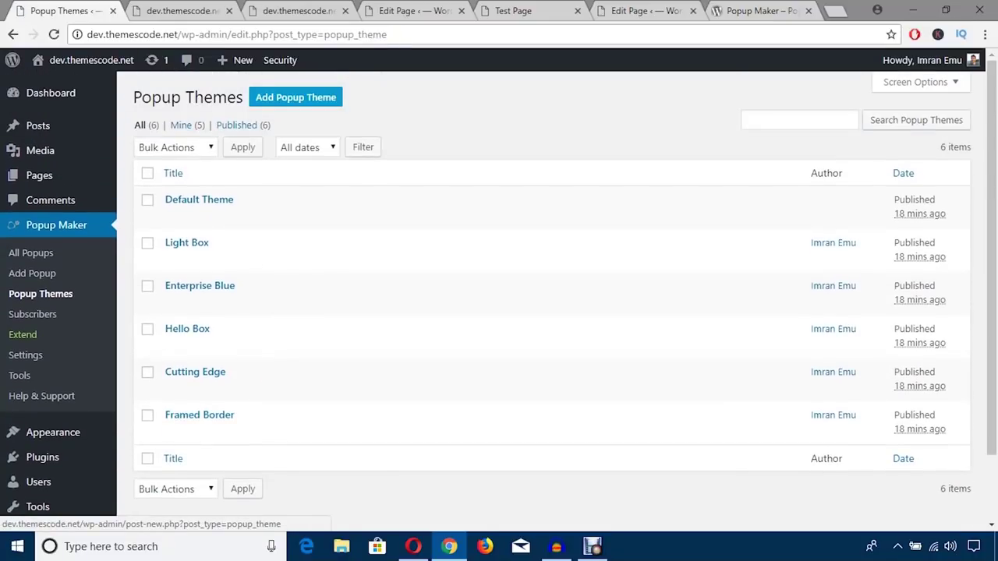
Open a new popup theme and examine its overlay, container and content settings
{"action": "left_click", "coordinate": [295, 97]}
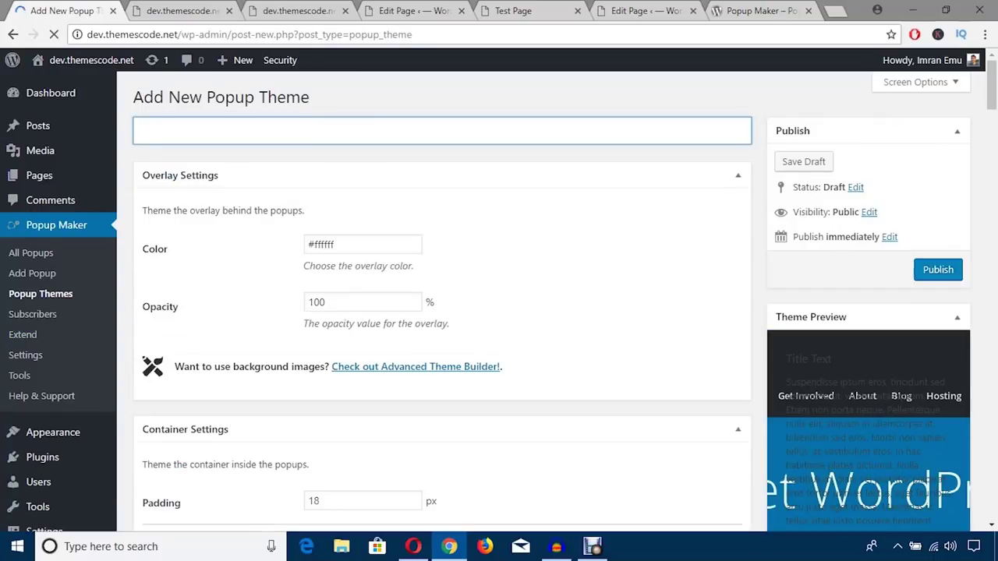
{"action": "scroll", "coordinate": [442, 312], "scroll_direction": "down", "scroll_amount": 7}
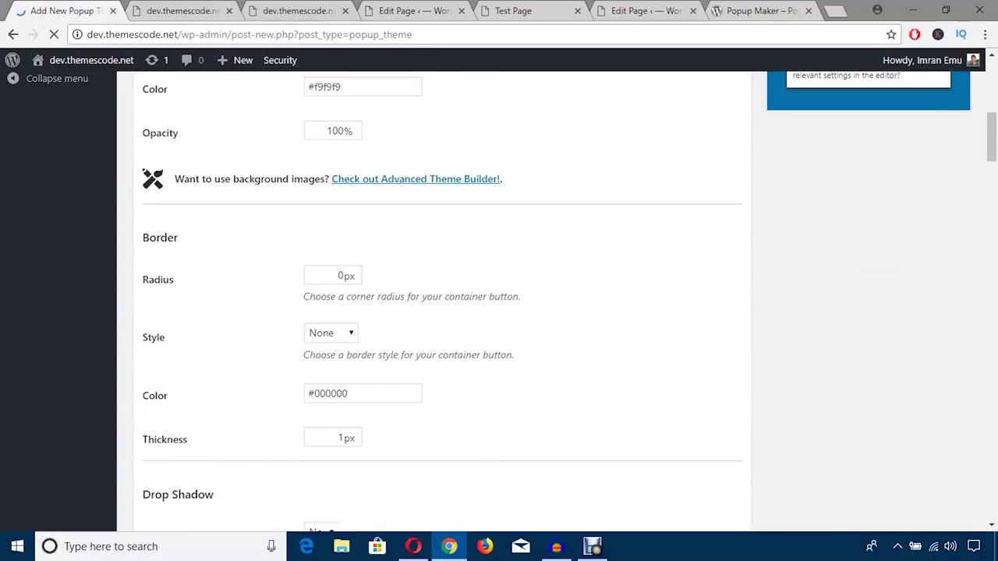
{"action": "scroll", "coordinate": [442, 312], "scroll_direction": "down", "scroll_amount": 8}
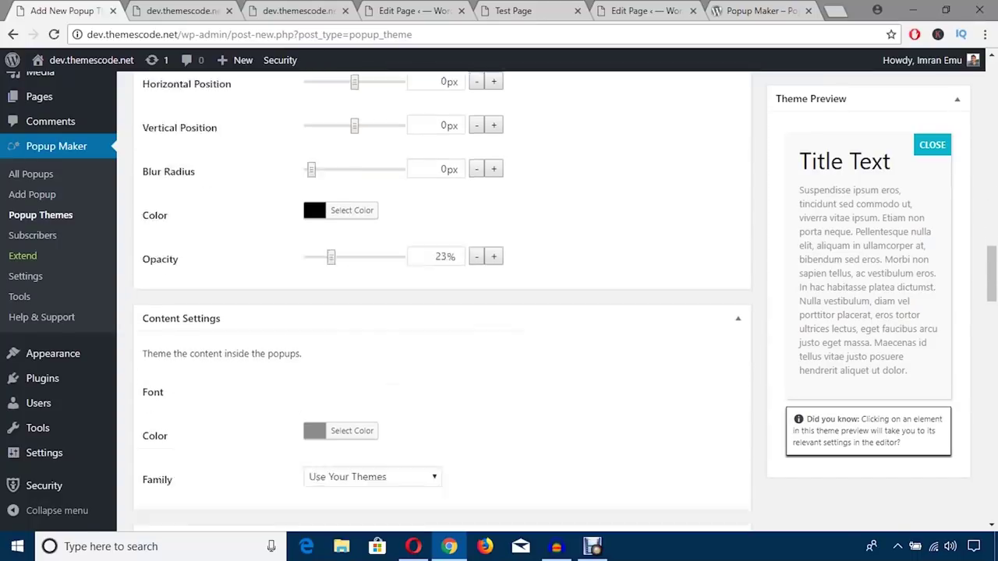
{"action": "scroll", "coordinate": [441, 312], "scroll_direction": "down", "scroll_amount": 3}
View the Popup Maker Subscribers list, then reload the site's home page and close the popup that opens
{"action": "left_click", "coordinate": [32, 235]}
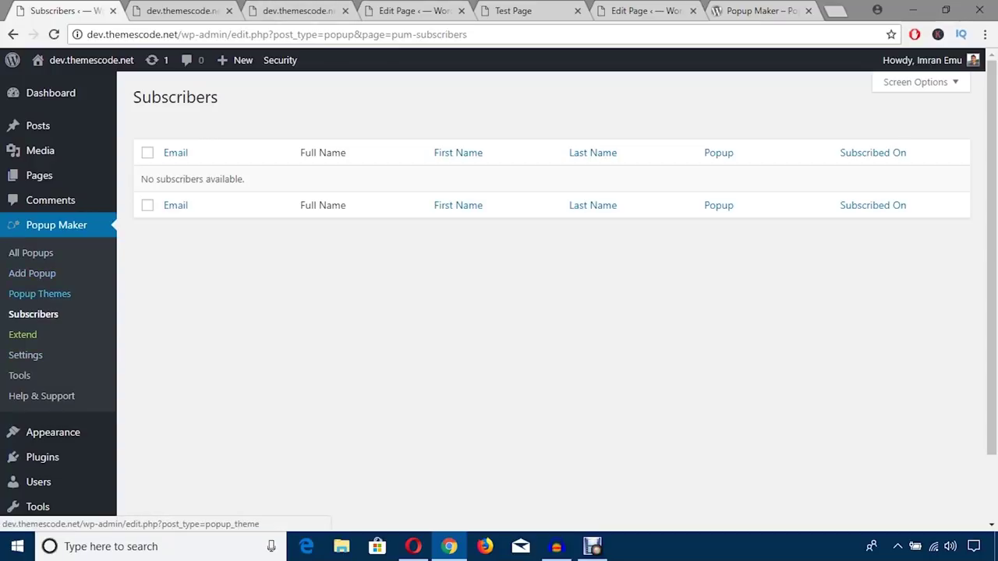
{"action": "left_click", "coordinate": [195, 10]}
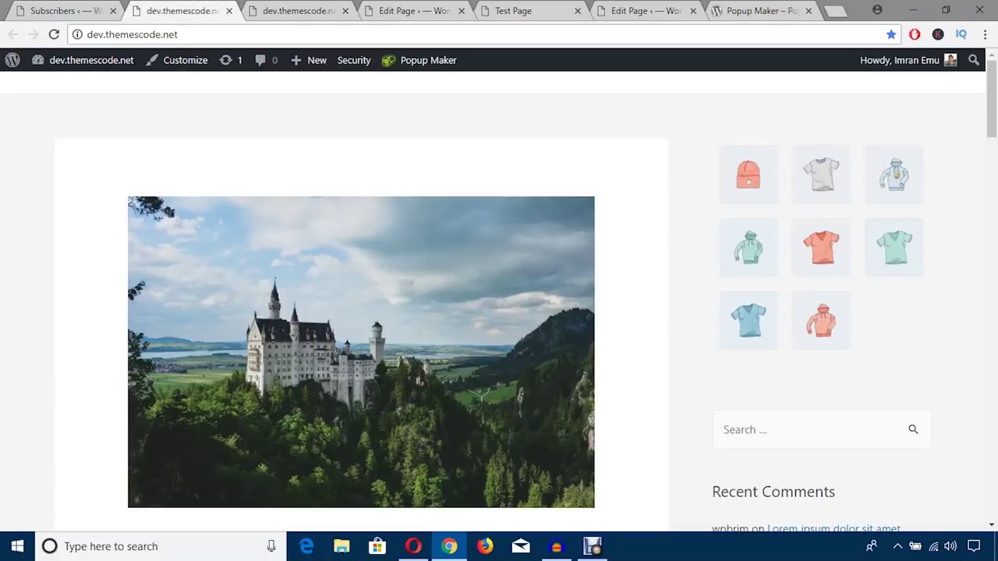
{"action": "left_click", "coordinate": [54, 34]}
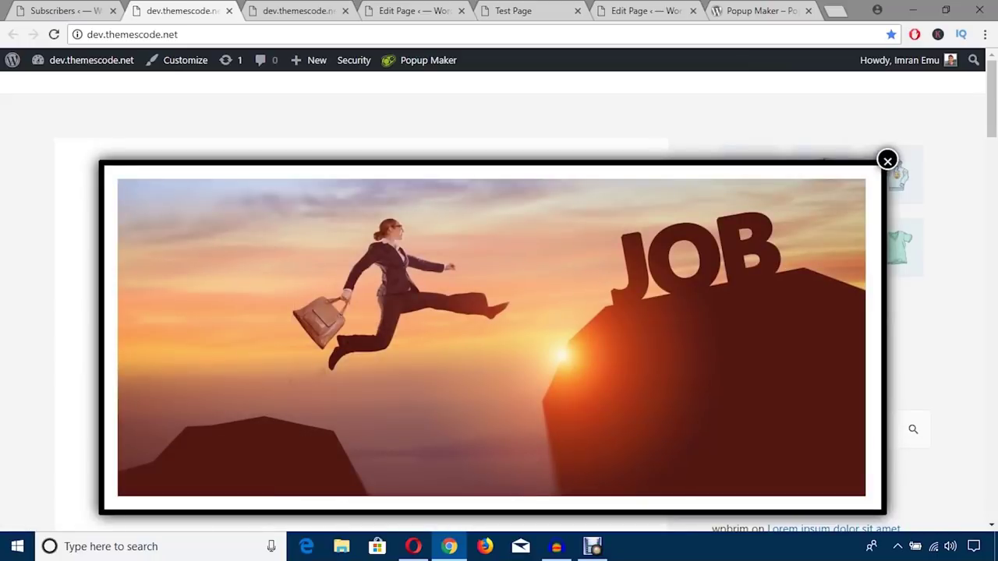
{"action": "left_click", "coordinate": [887, 161]}
{"action": "left_click", "coordinate": [65, 11]}
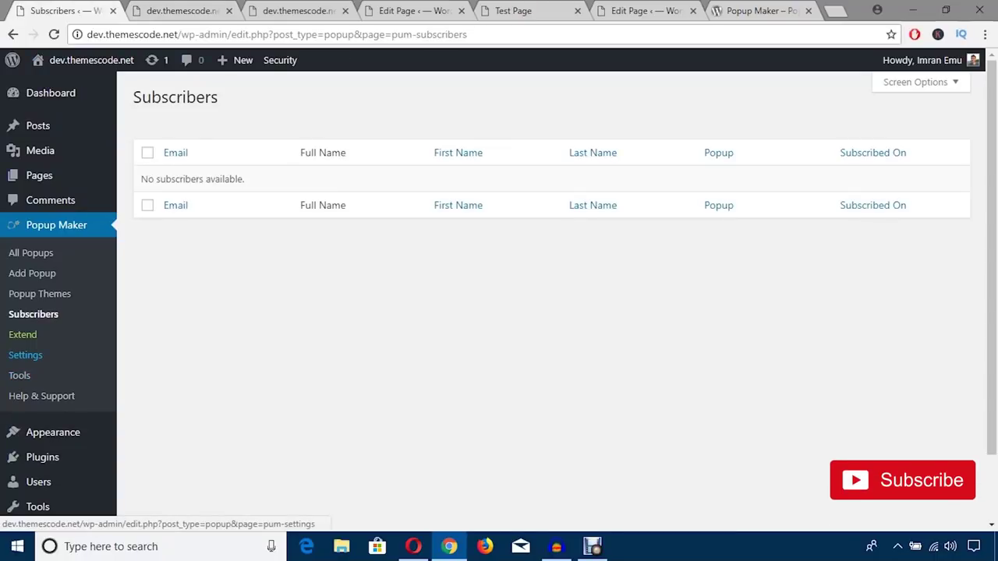
Open the Popup Maker settings and review the subscription messages and default newsletter provider option
{"action": "left_click", "coordinate": [25, 356]}
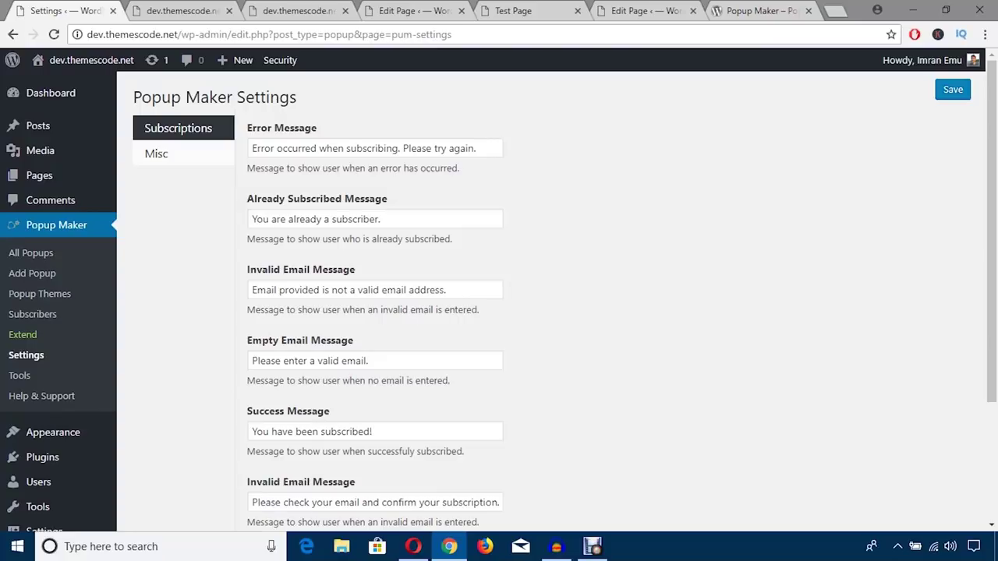
{"action": "scroll", "coordinate": [499, 296], "scroll_direction": "down", "scroll_amount": 3}
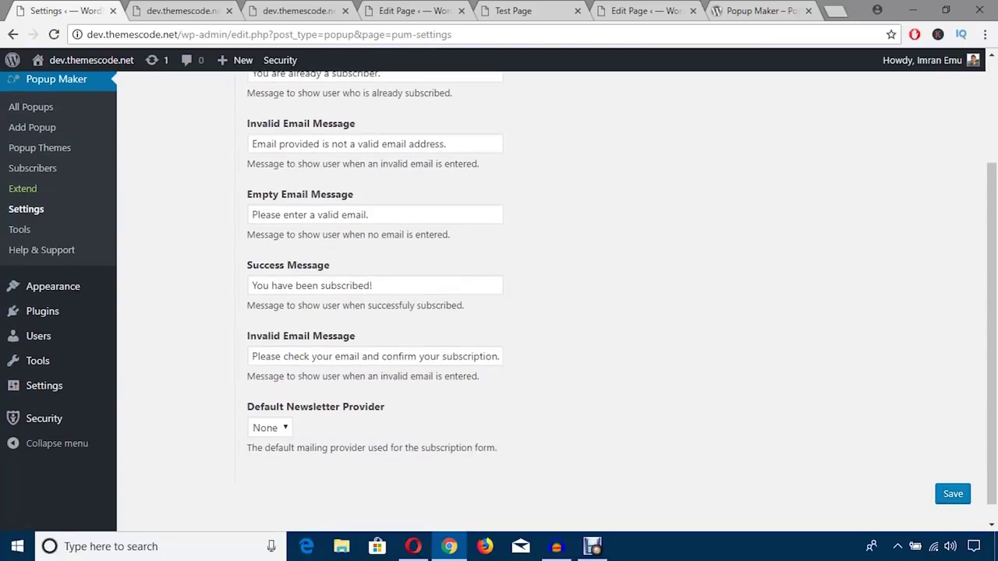
{"action": "scroll", "coordinate": [499, 297], "scroll_direction": "up", "scroll_amount": 3}
{"action": "scroll", "coordinate": [499, 297], "scroll_direction": "down", "scroll_amount": 3}
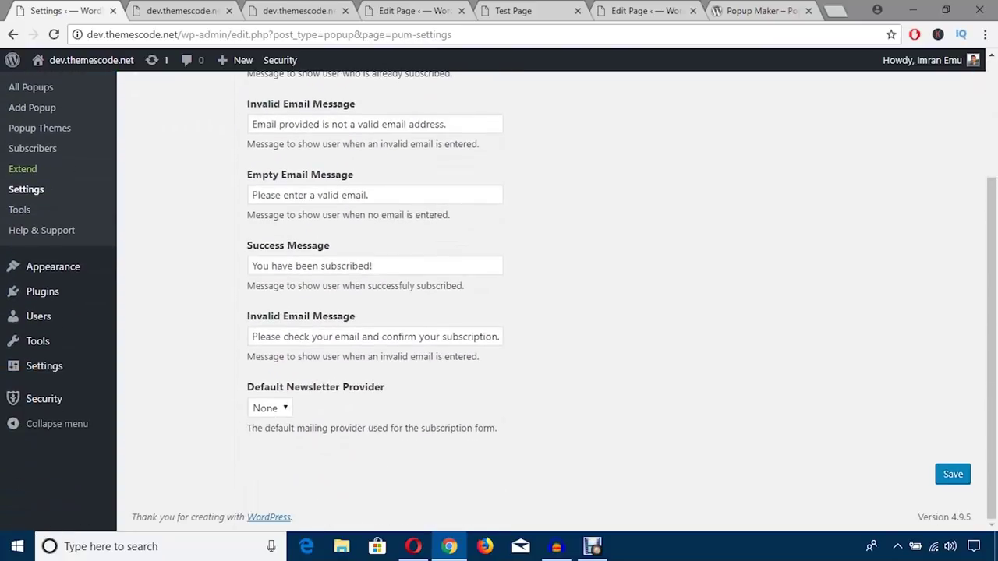
{"action": "scroll", "coordinate": [499, 296], "scroll_direction": "up", "scroll_amount": 3}
Review the Misc options of the Popup Maker settings and open their Assets options
{"action": "left_click", "coordinate": [156, 134]}
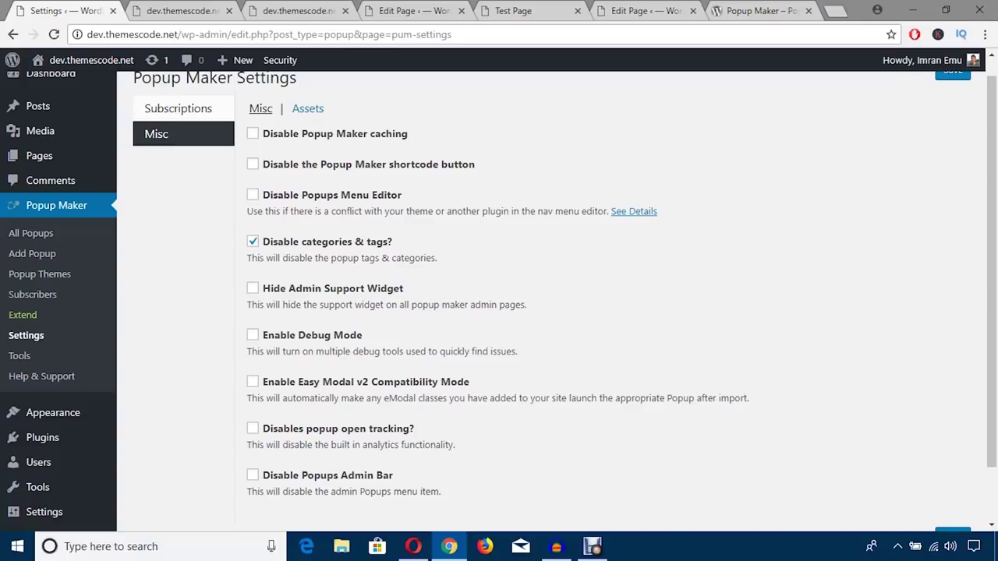
{"action": "scroll", "coordinate": [546, 297], "scroll_direction": "down", "scroll_amount": 1}
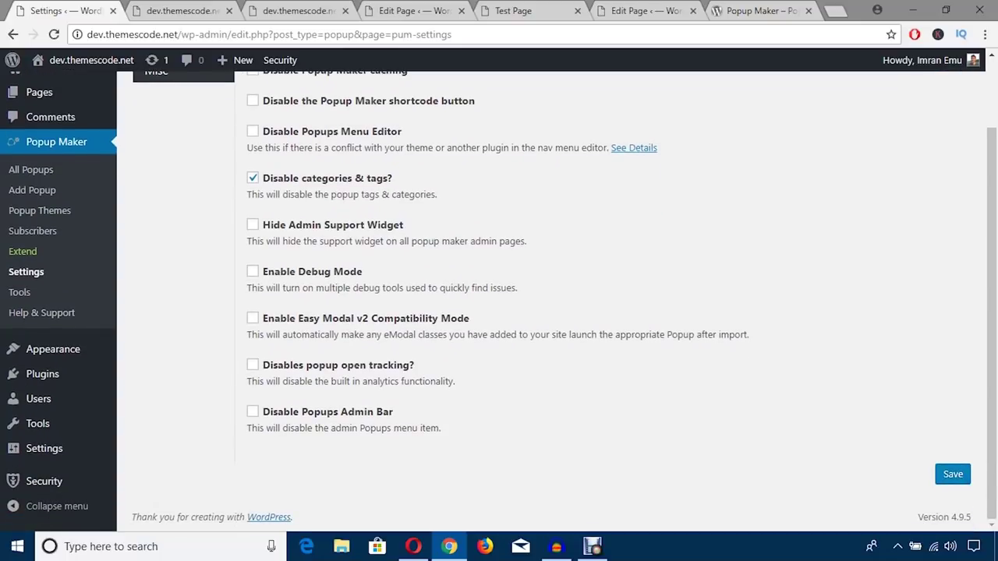
{"action": "scroll", "coordinate": [546, 296], "scroll_direction": "up", "scroll_amount": 2}
{"action": "left_click", "coordinate": [307, 124]}
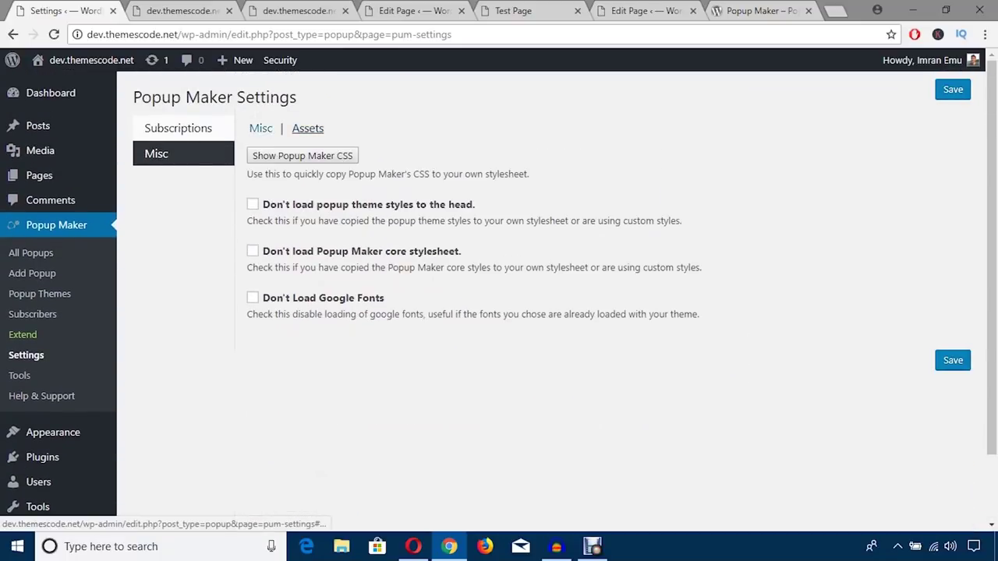